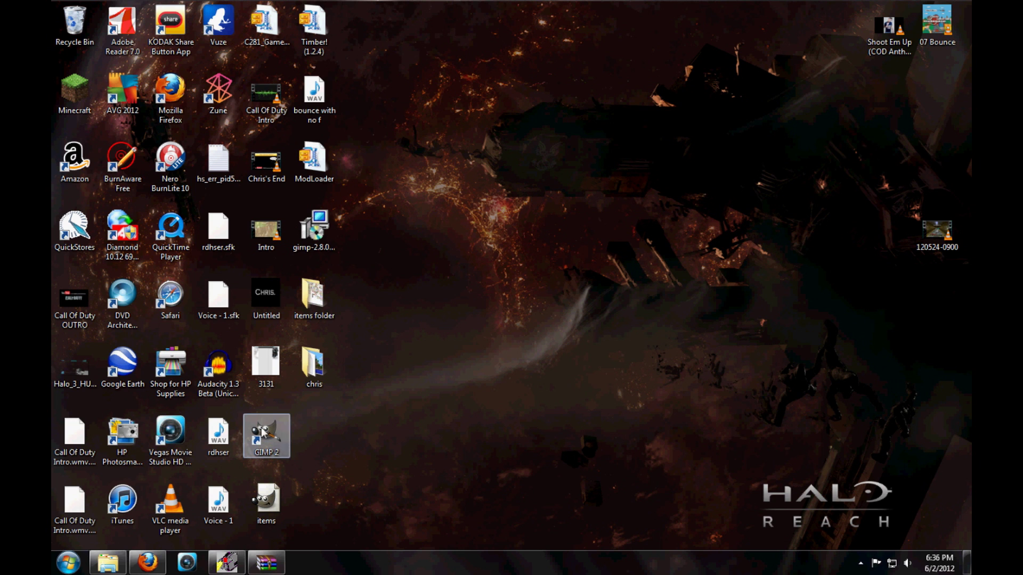
- Open the texture folder from the desktop and arrange its window side by side with the minecraft.jar archive in WinRAR
{"action": "left_click", "coordinate": [270, 565]}
{"action": "left_click", "coordinate": [270, 565]}
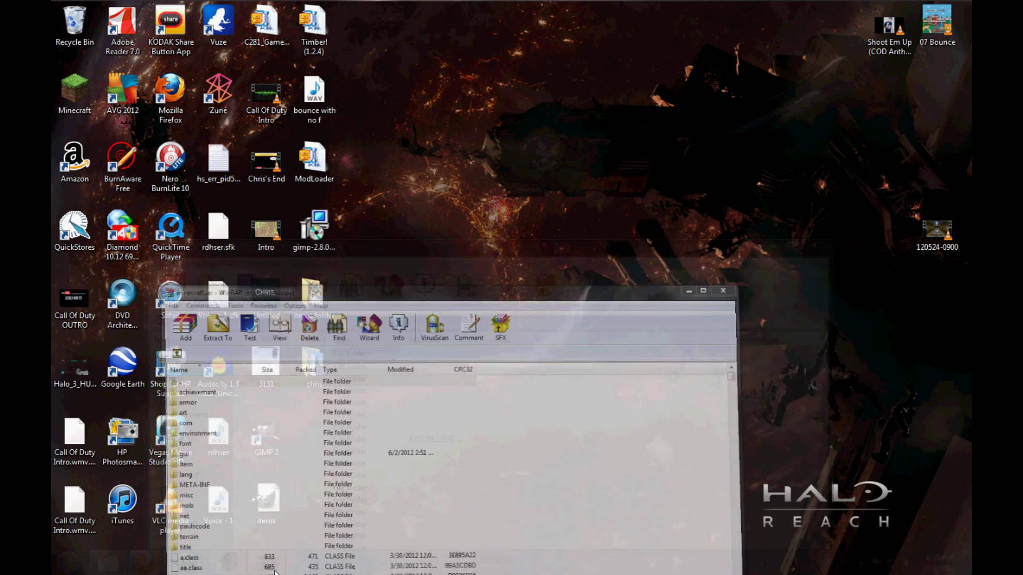
{"action": "double_click", "coordinate": [317, 368]}
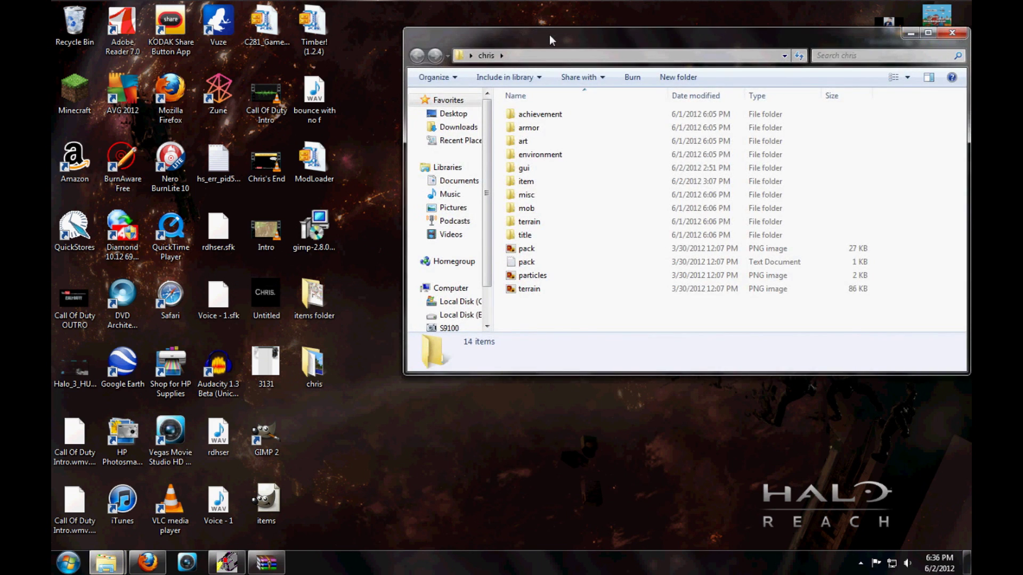
{"action": "left_click_drag", "start_coordinate": [548, 34], "coordinate": [1020, 11]}
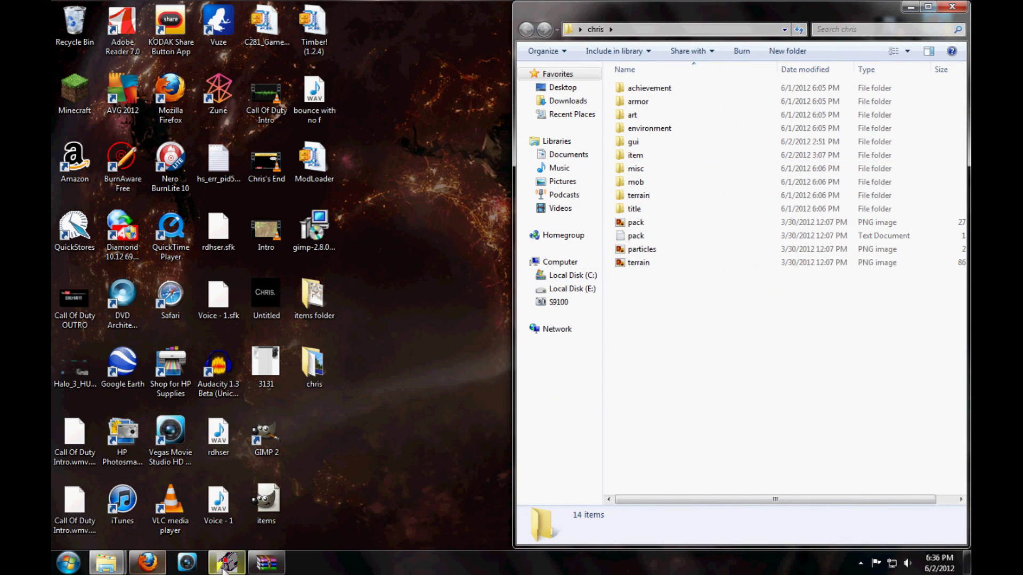
{"action": "left_click", "coordinate": [62, 568]}
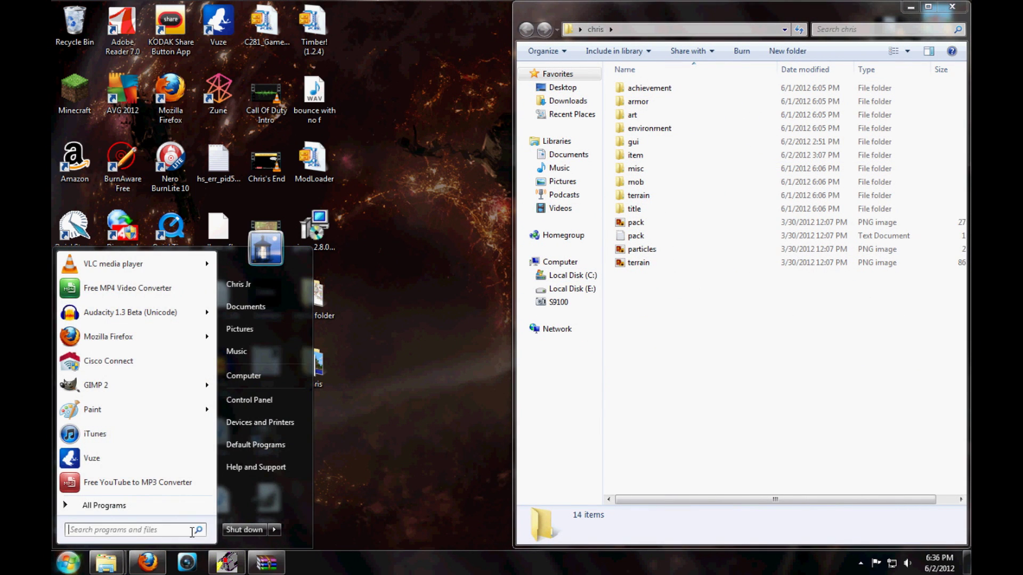
{"action": "left_click", "coordinate": [266, 563]}
{"action": "left_click_drag", "start_coordinate": [446, 249], "coordinate": [55, 120]}
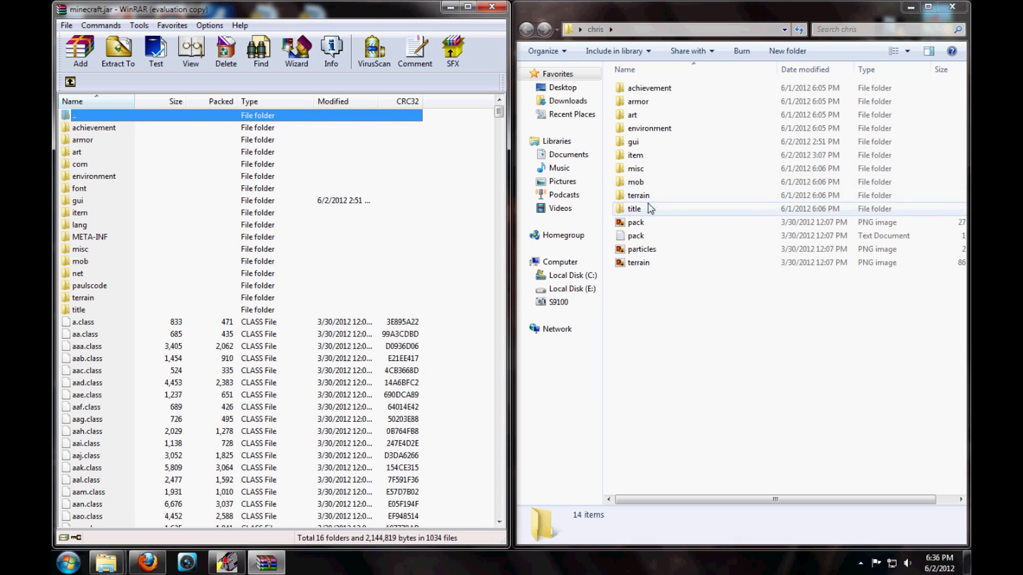
- Examine the files in minecraft.jar against the contents of the texture folder, and close the archive
{"action": "scroll", "coordinate": [324, 297], "scroll_direction": "down", "scroll_amount": 20}
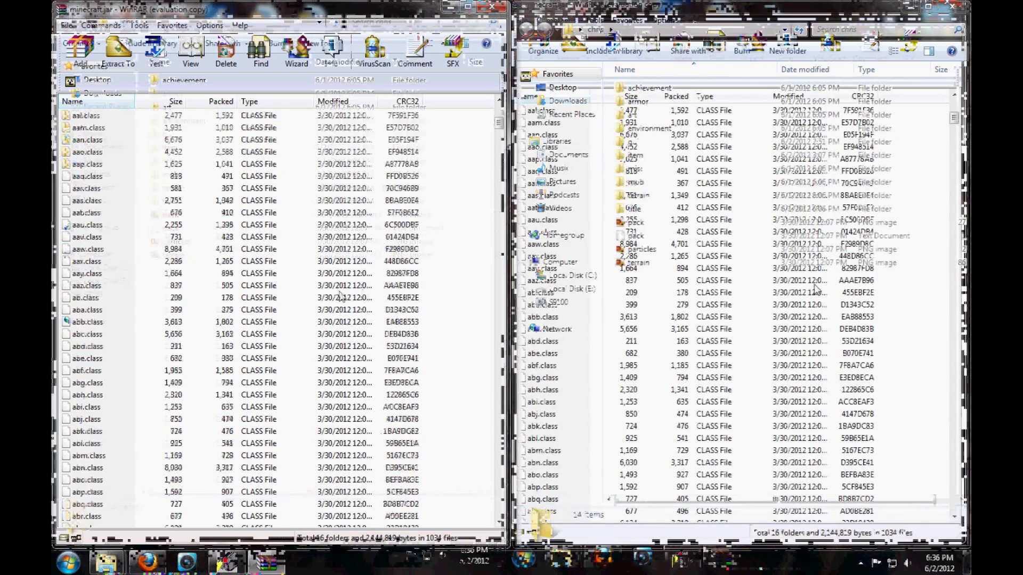
{"action": "scroll", "coordinate": [322, 297], "scroll_direction": "down", "scroll_amount": 9}
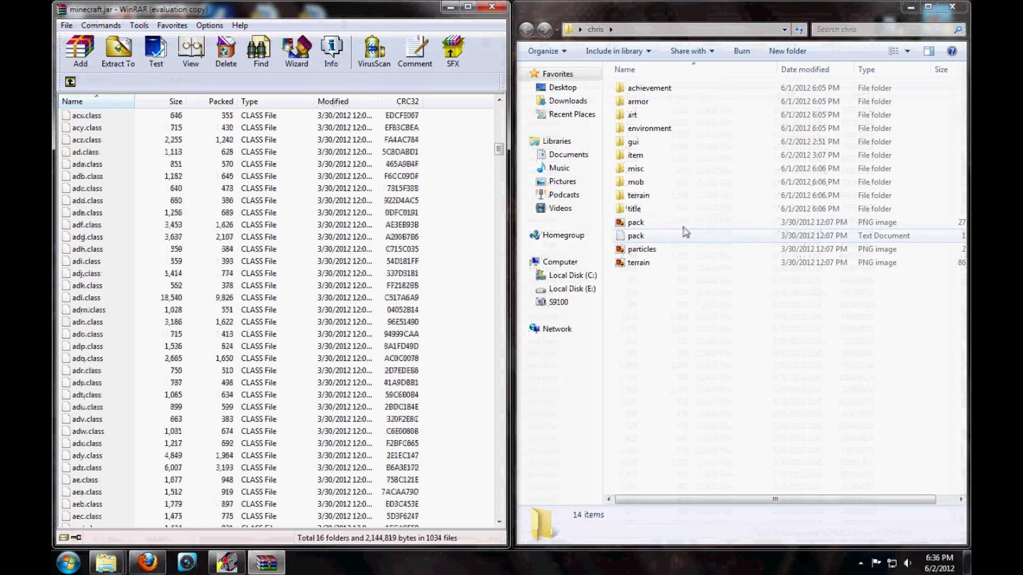
{"action": "scroll", "coordinate": [305, 323], "scroll_direction": "down", "scroll_amount": 20}
{"action": "scroll", "coordinate": [305, 322], "scroll_direction": "down", "scroll_amount": 20}
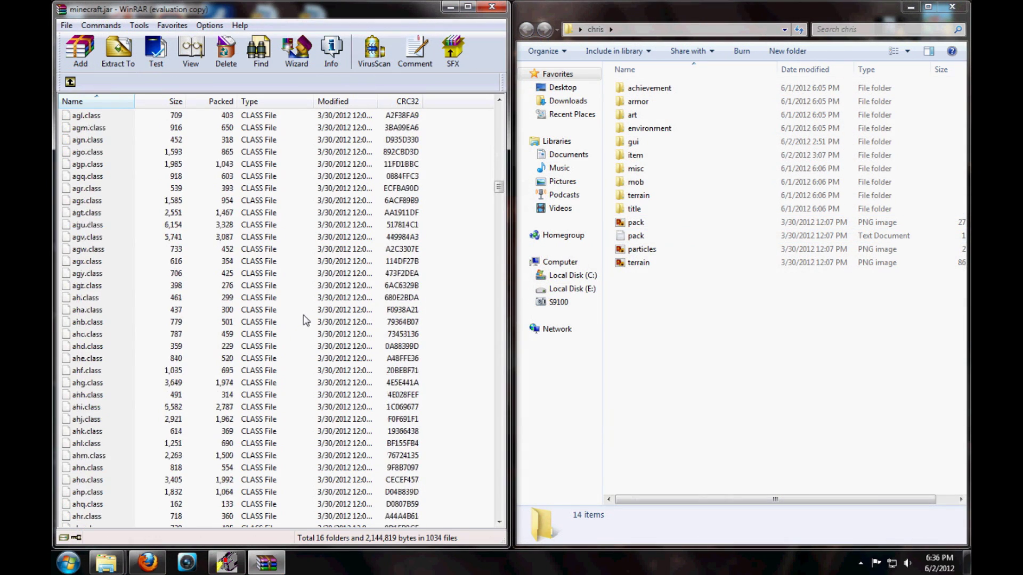
{"action": "scroll", "coordinate": [305, 320], "scroll_direction": "down", "scroll_amount": 20}
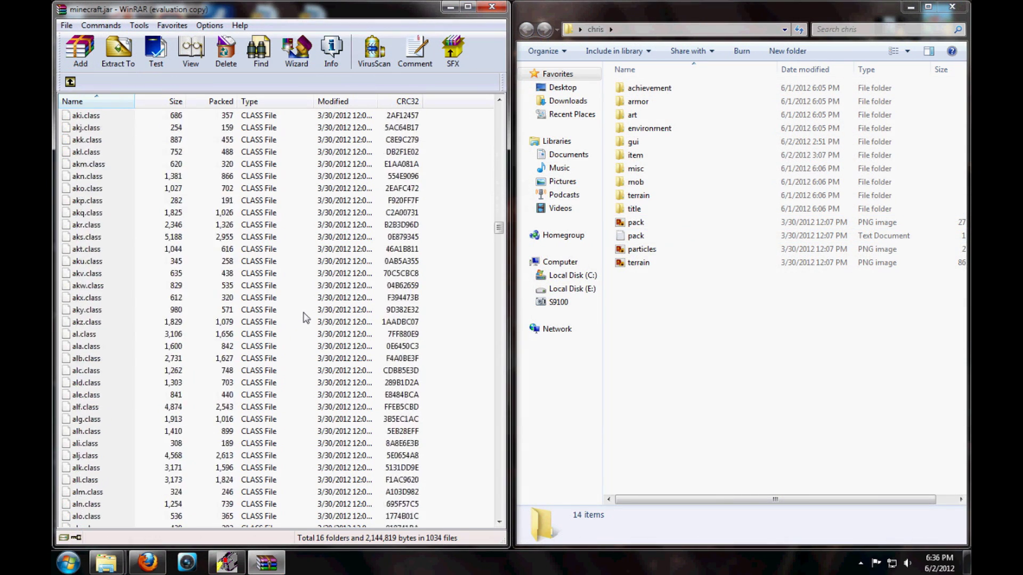
{"action": "scroll", "coordinate": [306, 318], "scroll_direction": "down", "scroll_amount": 9}
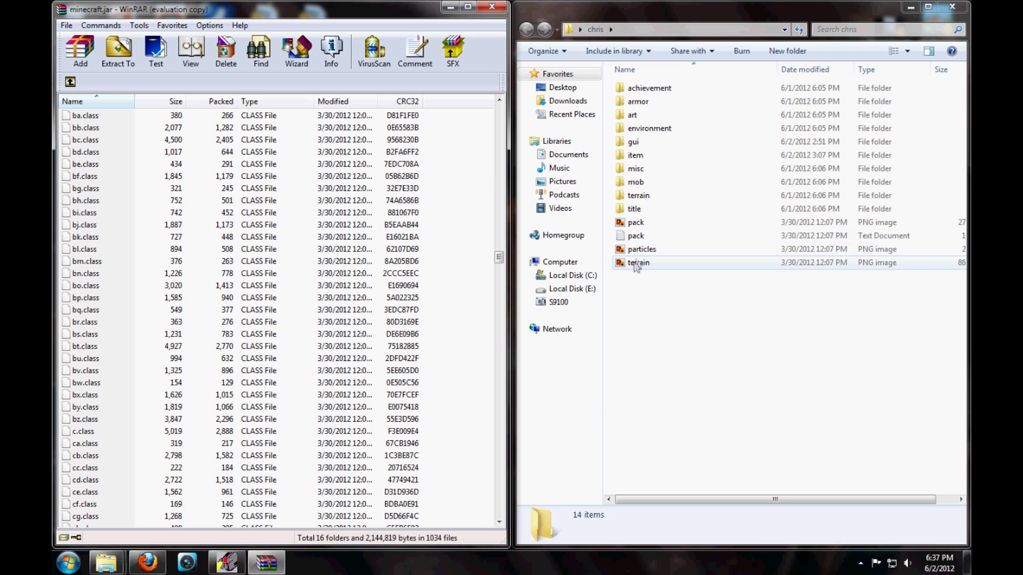
{"action": "scroll", "coordinate": [322, 352], "scroll_direction": "down", "scroll_amount": 20}
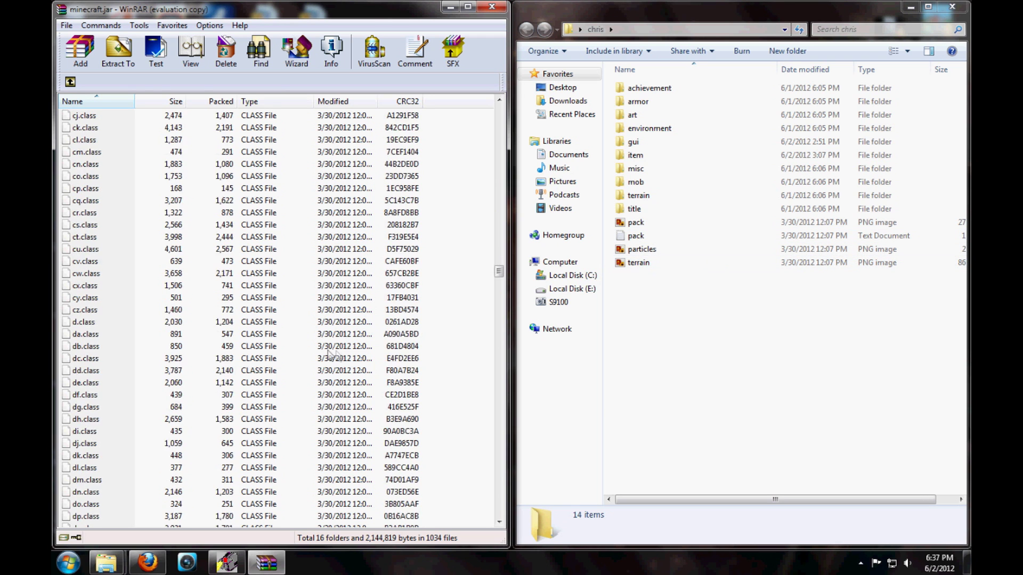
{"action": "left_click", "coordinate": [492, 6]}
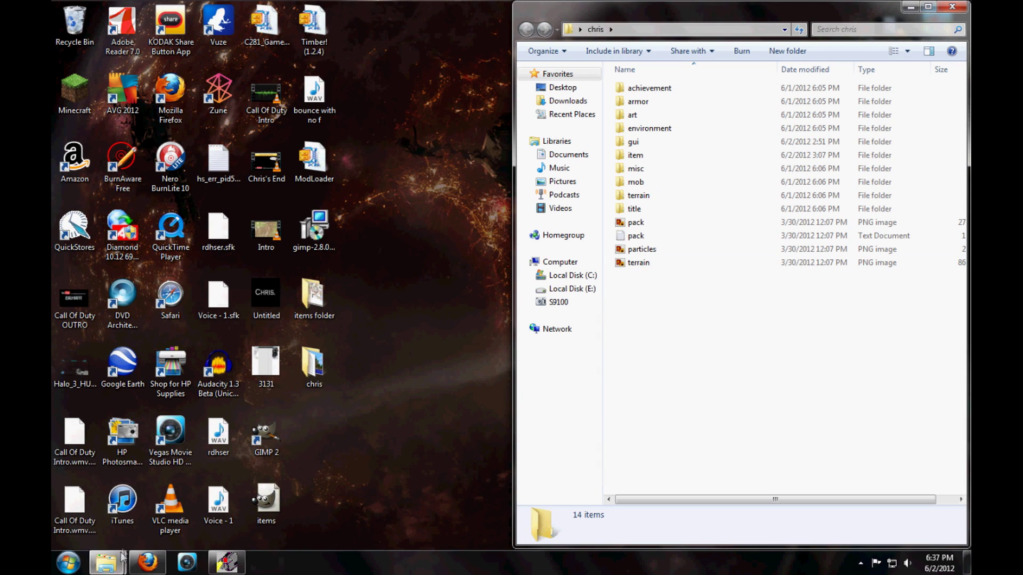
- Open the texture folder's gui subfolder, view the items image, and close the image viewer
{"action": "mouse_move", "coordinate": [107, 562]}
{"action": "left_click", "coordinate": [292, 468]}
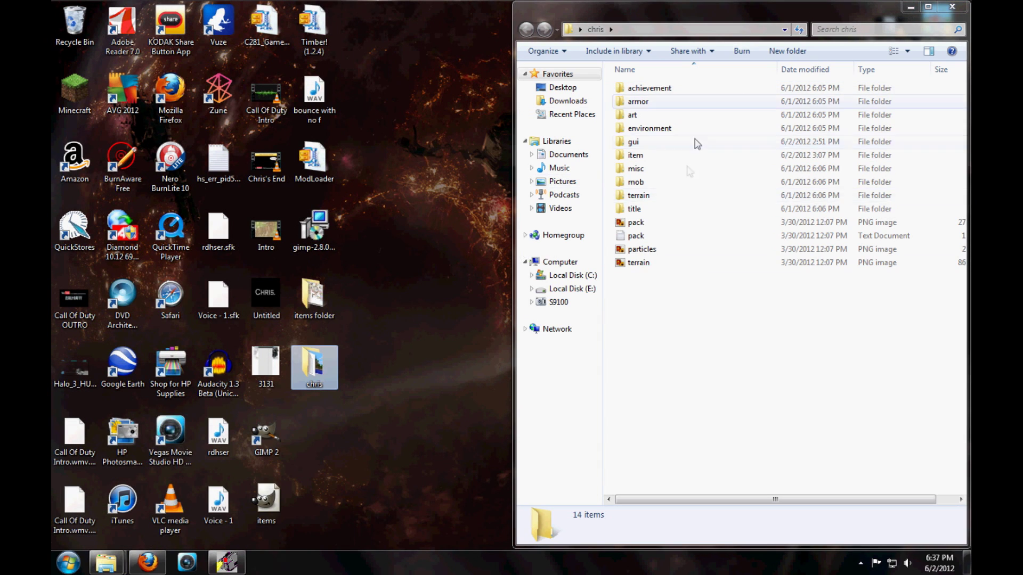
{"action": "double_click", "coordinate": [633, 142]}
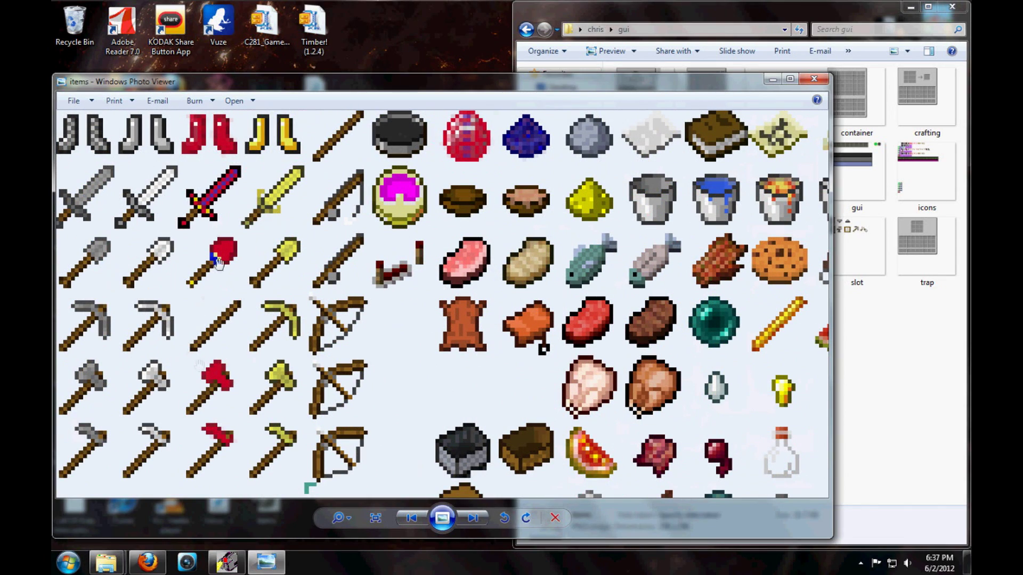
{"action": "left_click", "coordinate": [814, 80]}
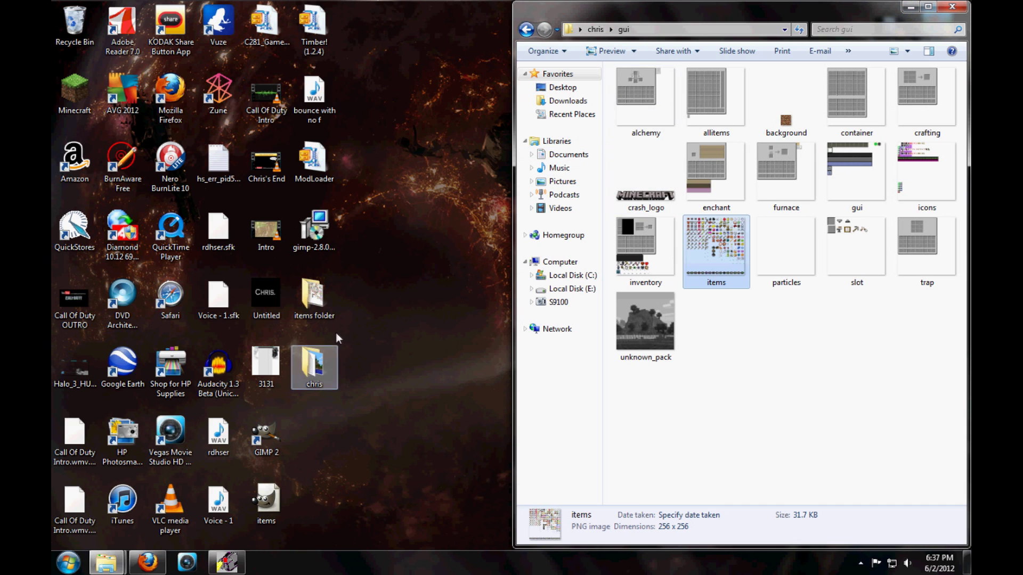
- Launch GIMP and start a new image with its fill set to Transparency
{"action": "double_click", "coordinate": [266, 442]}
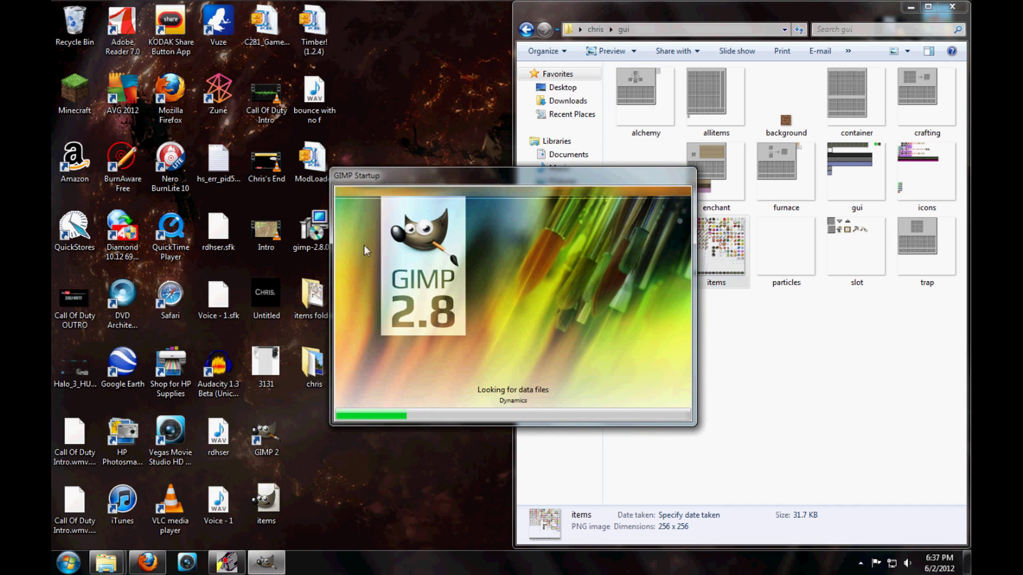
{"action": "left_click", "coordinate": [623, 326]}
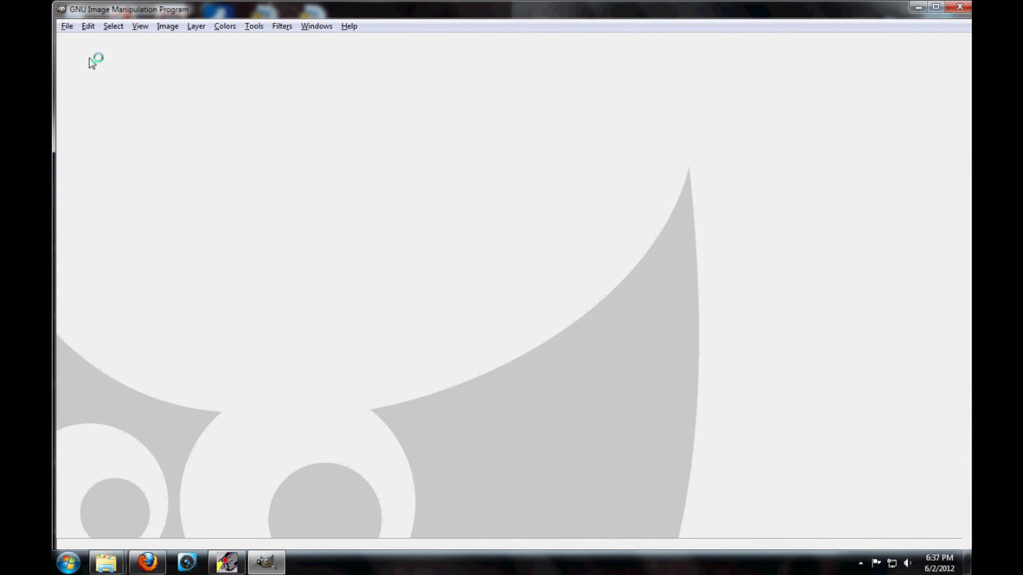
{"action": "left_click", "coordinate": [67, 27]}
{"action": "left_click", "coordinate": [82, 40]}
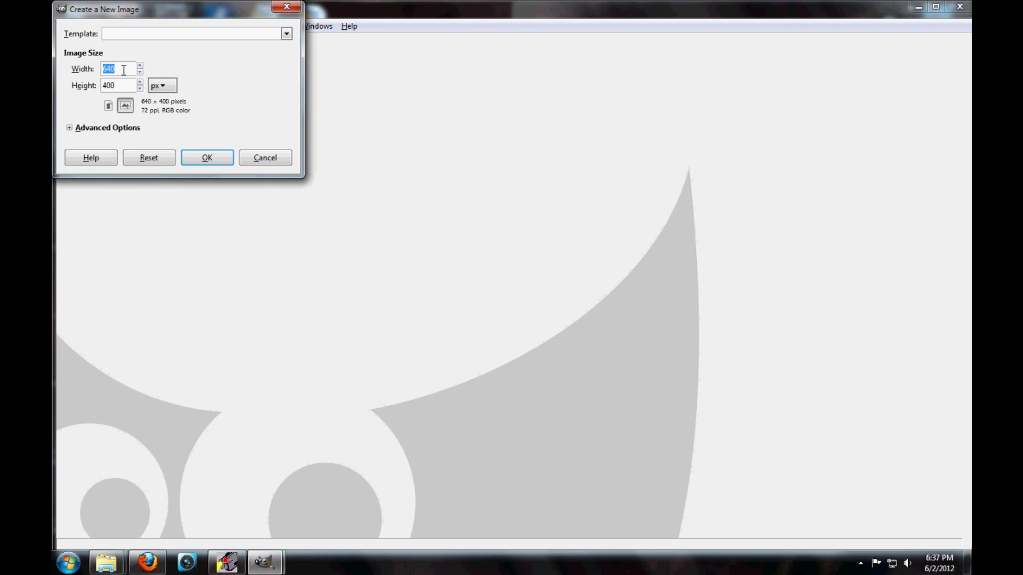
{"action": "left_click_drag", "start_coordinate": [133, 11], "coordinate": [264, 67]}
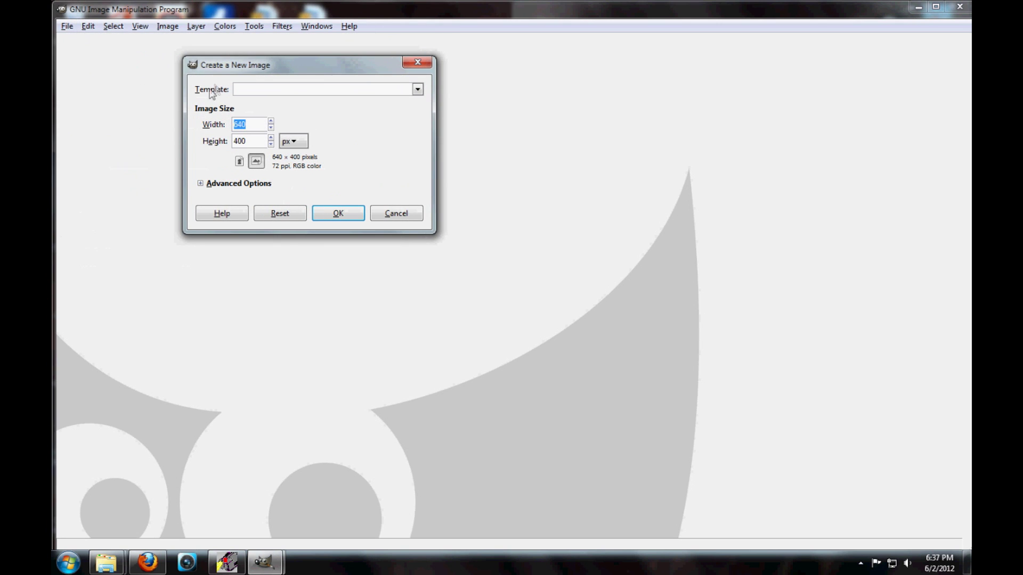
{"action": "left_click", "coordinate": [235, 186]}
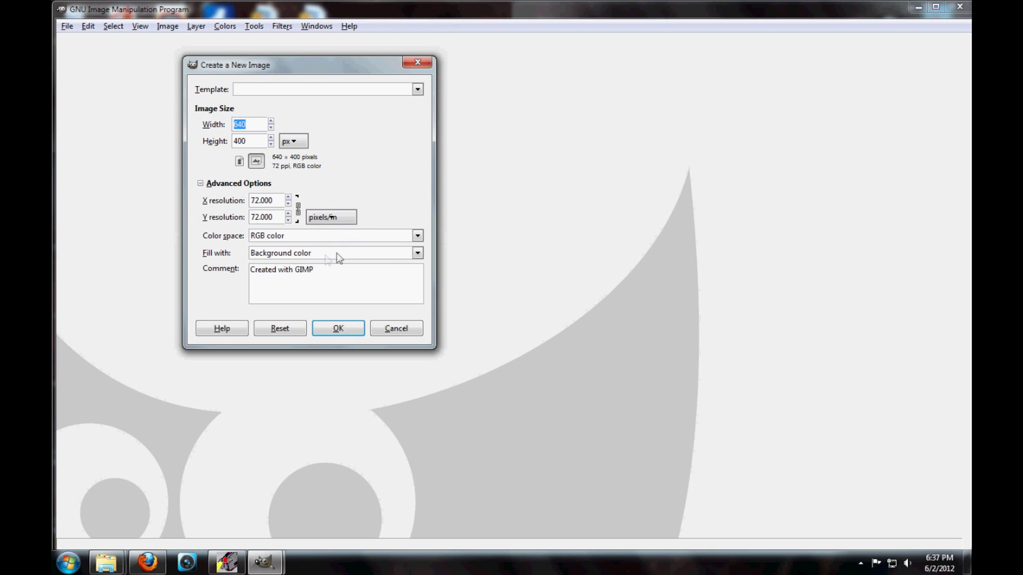
{"action": "left_click", "coordinate": [411, 255]}
{"action": "left_click", "coordinate": [296, 314]}
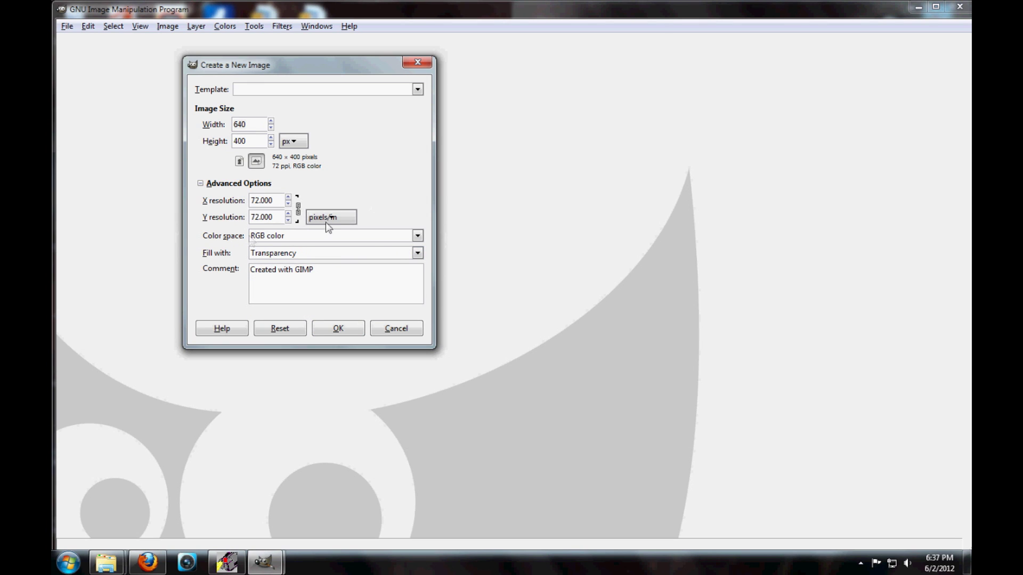
- Set the new image's width and height to 256 px and create it
{"action": "left_click", "coordinate": [256, 124]}
{"action": "type", "text": "256"}
{"action": "left_click", "coordinate": [250, 140]}
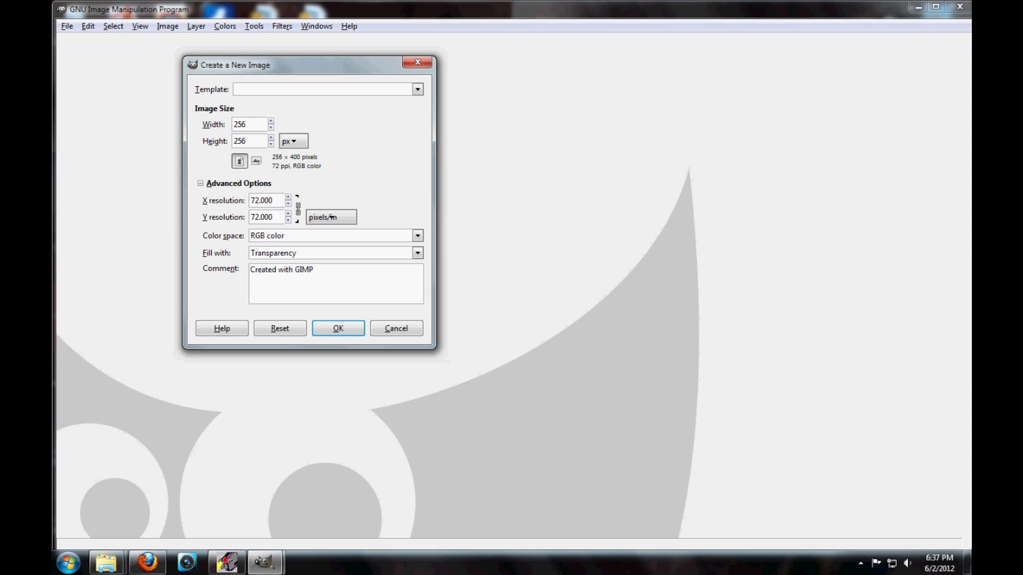
{"action": "left_click", "coordinate": [350, 328]}
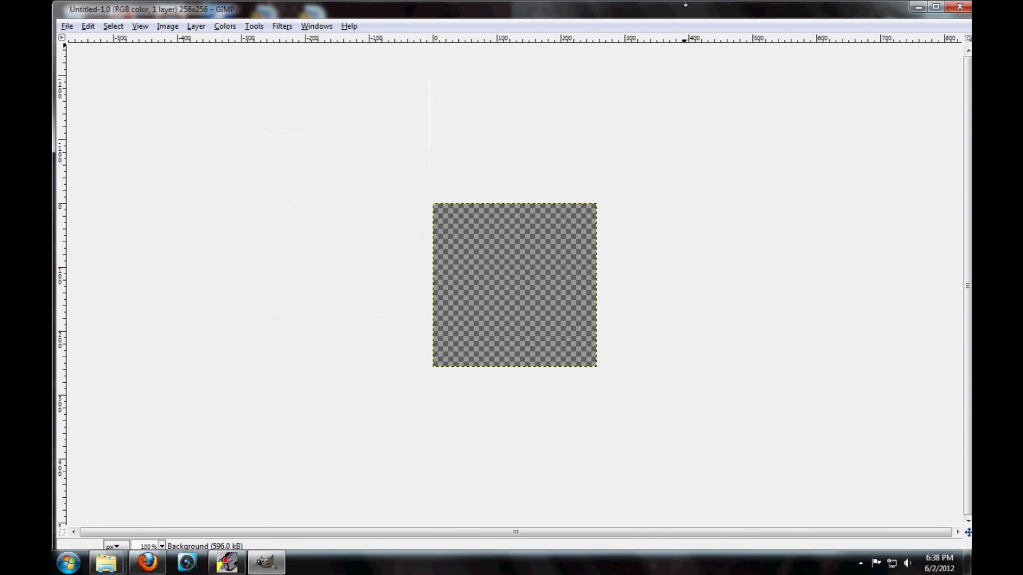
- Add the items image from the gui folder to the blank GIMP canvas as a layer, and maximize the GIMP window
{"action": "left_click_drag", "start_coordinate": [686, 16], "coordinate": [53, 16]}
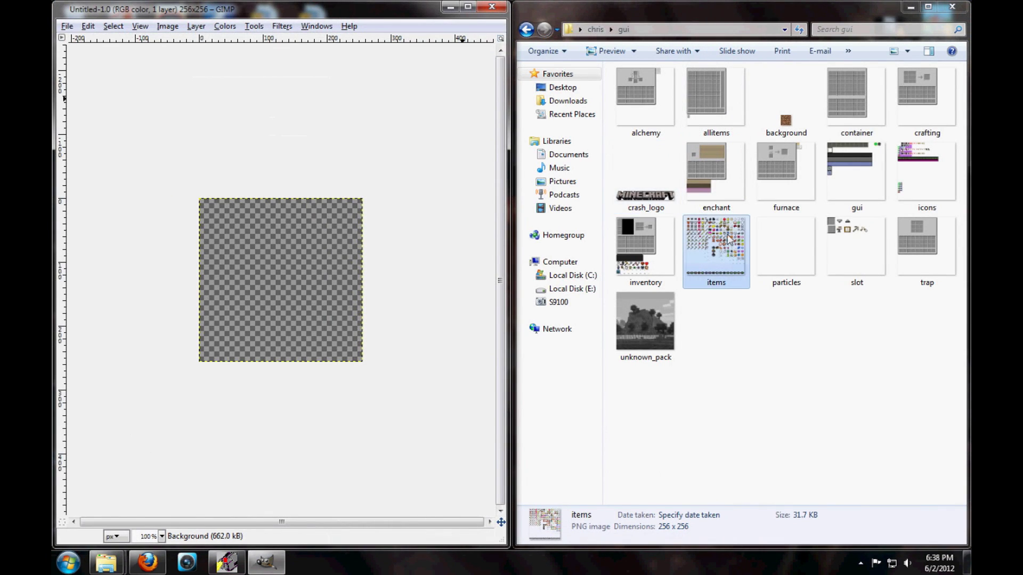
{"action": "double_click", "coordinate": [725, 240]}
{"action": "left_click", "coordinate": [813, 81]}
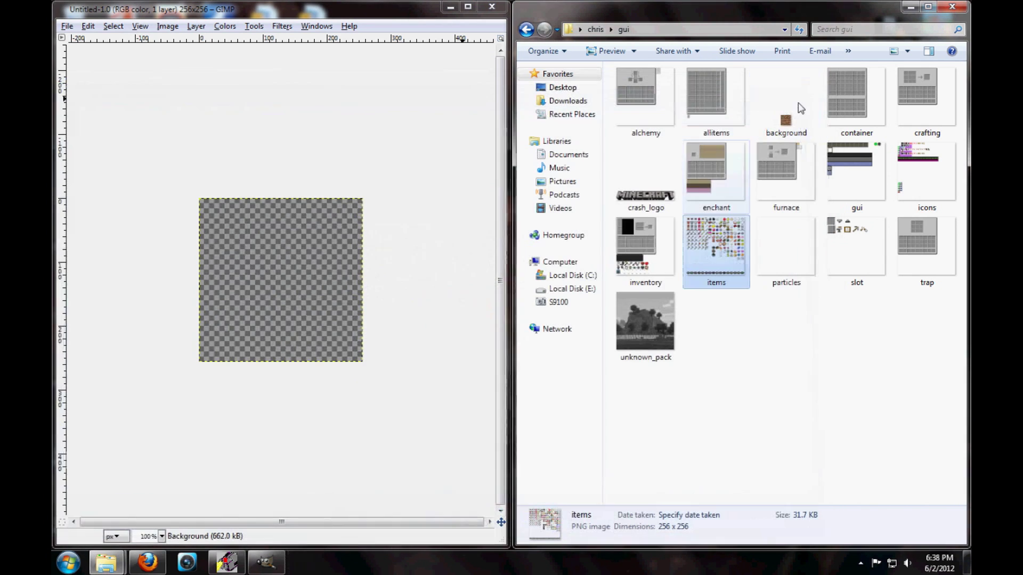
{"action": "left_click_drag", "start_coordinate": [716, 245], "coordinate": [304, 279]}
{"action": "key", "text": "super+Up"}
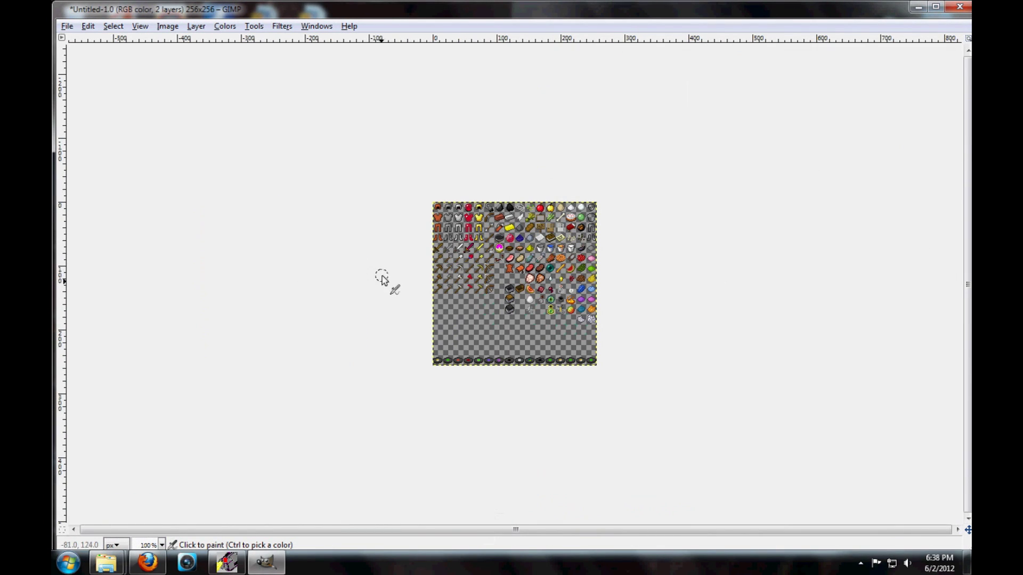
- Display a new toolbox, widen it to show eight tools per row, and place it clear of the image
{"action": "left_click", "coordinate": [161, 545]}
{"action": "left_click", "coordinate": [203, 491]}
{"action": "left_click", "coordinate": [249, 27]}
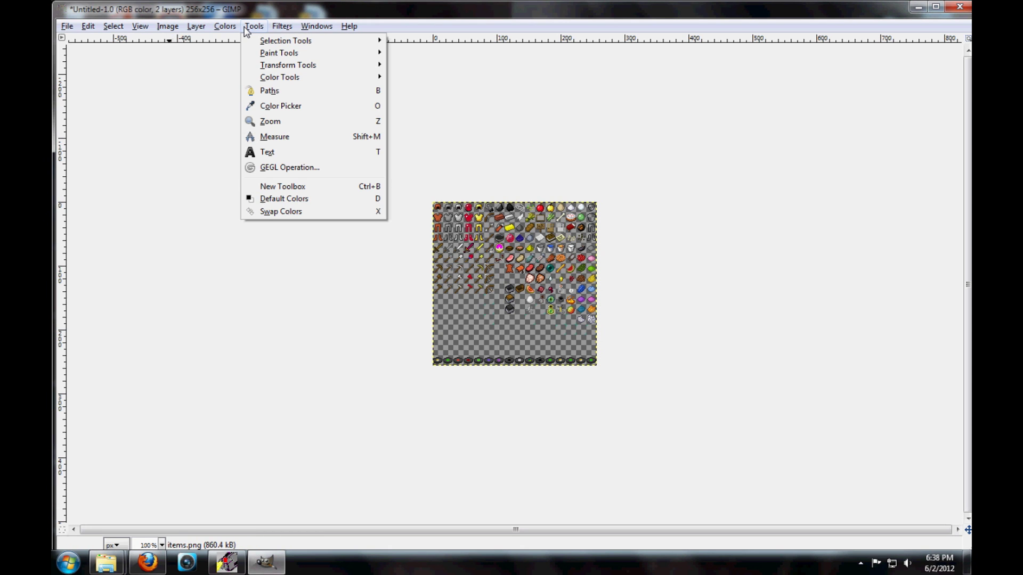
{"action": "left_click", "coordinate": [282, 186]}
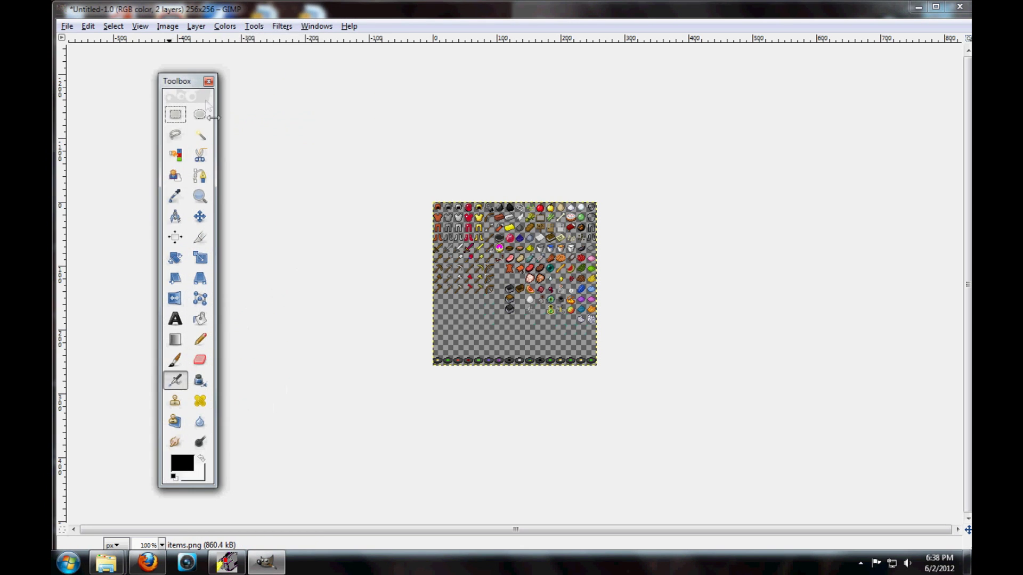
{"action": "left_click_drag", "start_coordinate": [214, 117], "coordinate": [368, 120]}
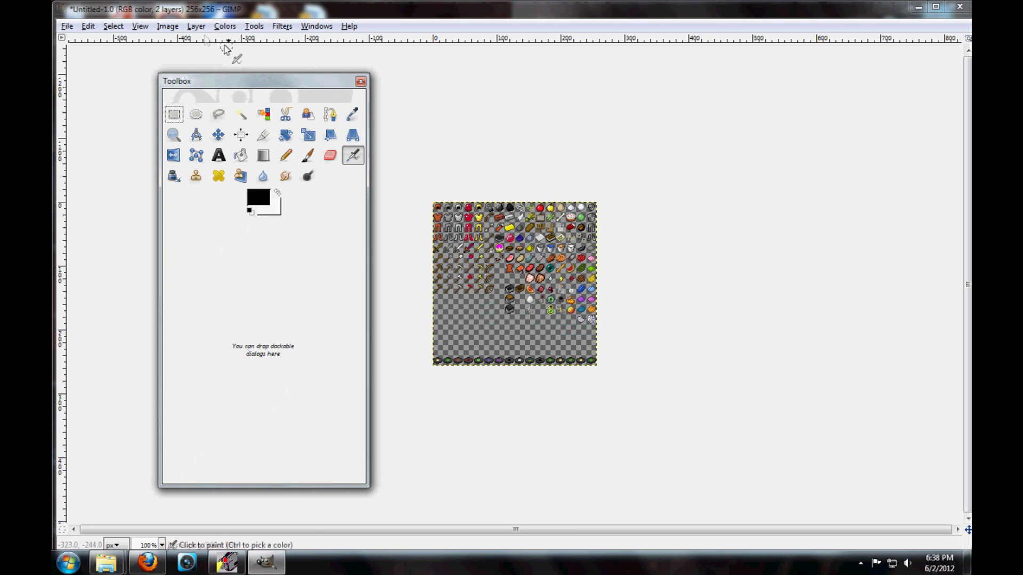
{"action": "left_click_drag", "start_coordinate": [257, 81], "coordinate": [156, 64]}
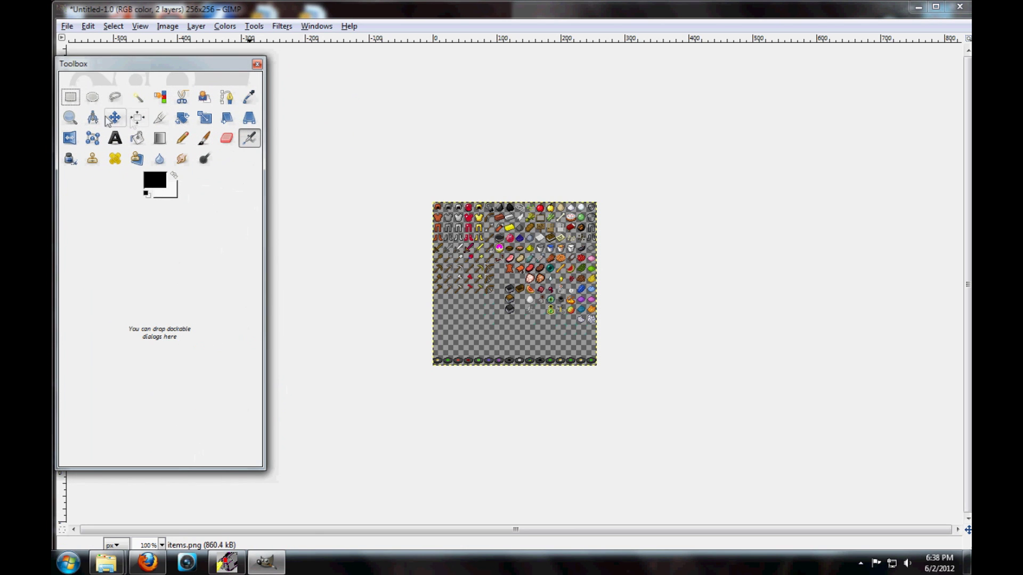
- Zoom in on the white-bladed sword in the items image and compare it with the neighbouring red-and-purple sword
{"action": "left_click", "coordinate": [71, 118]}
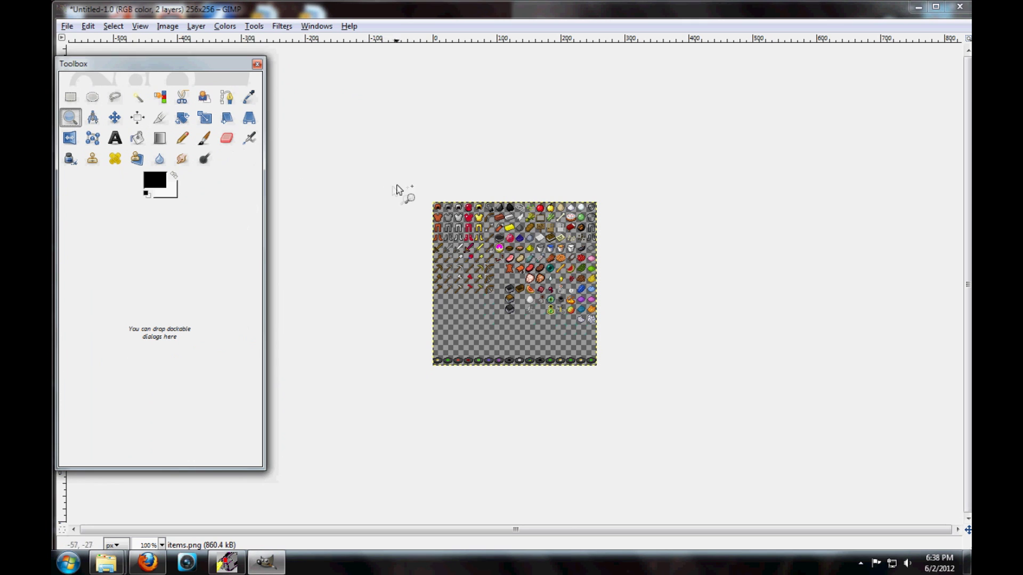
{"action": "left_click_drag", "start_coordinate": [402, 179], "coordinate": [643, 394]}
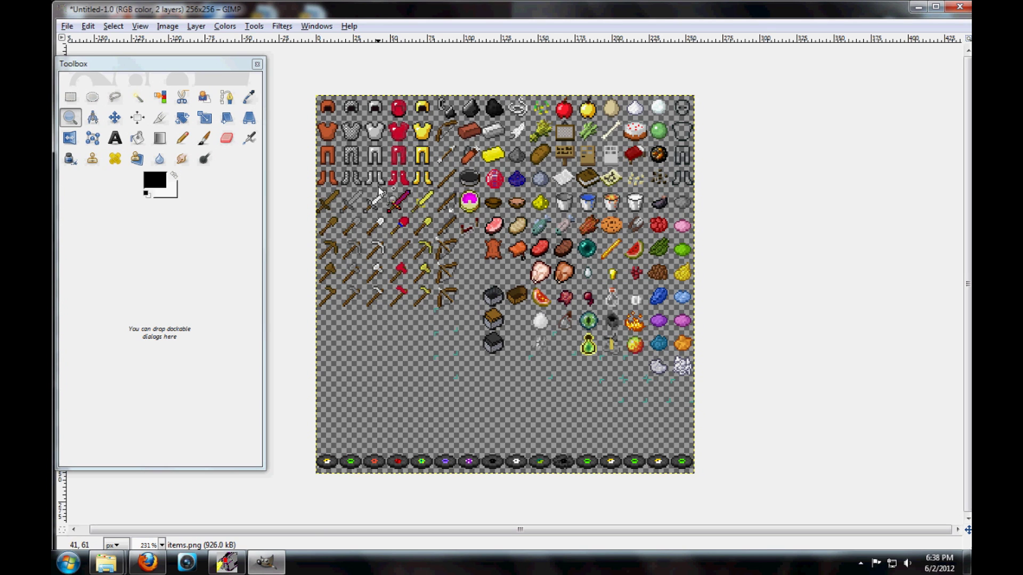
{"action": "left_click_drag", "start_coordinate": [362, 187], "coordinate": [388, 215]}
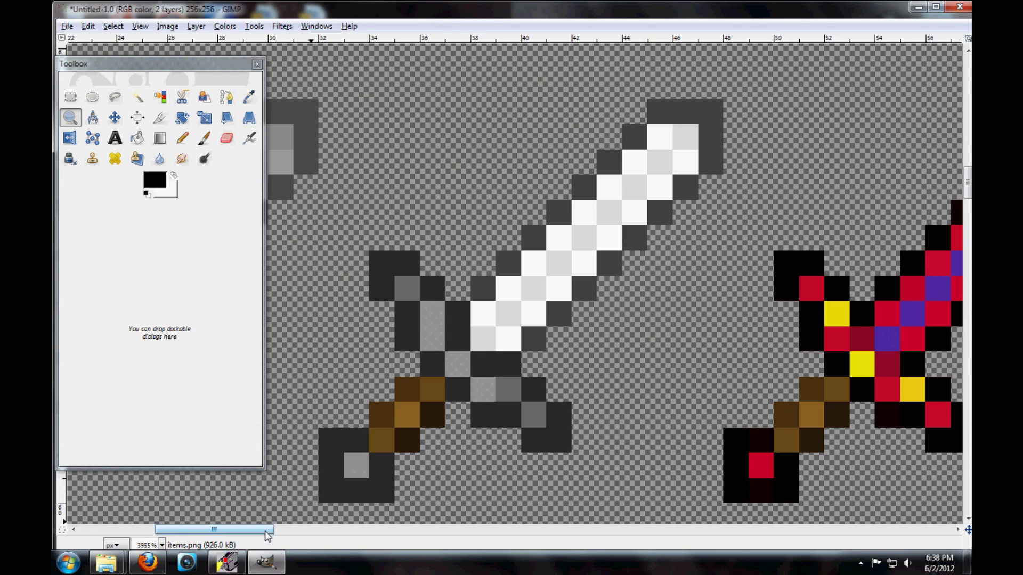
{"action": "left_click_drag", "start_coordinate": [269, 531], "coordinate": [323, 542]}
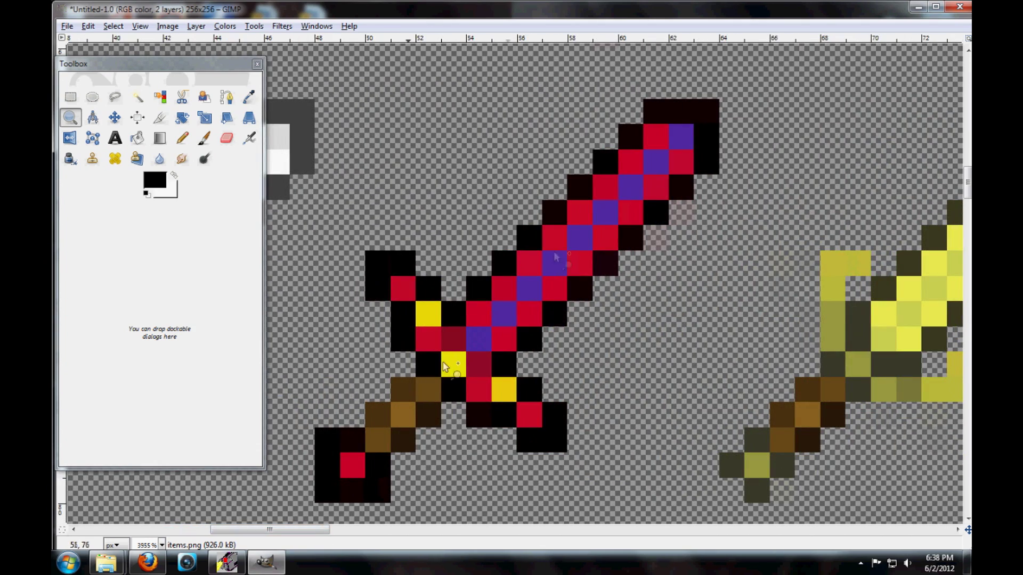
{"action": "left_click_drag", "start_coordinate": [292, 529], "coordinate": [198, 552]}
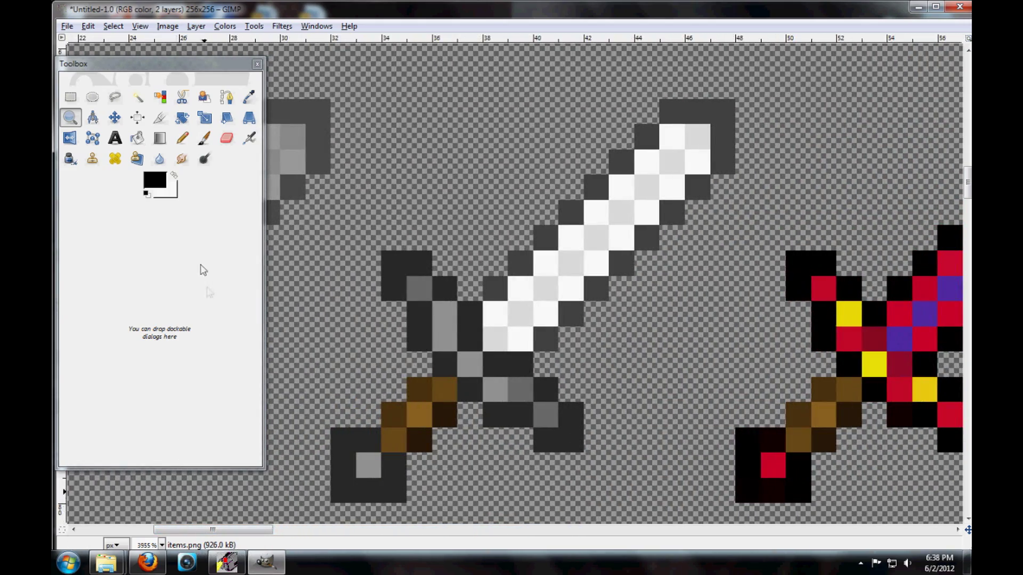
- Select the Paintbrush tool and open its brush size for editing
{"action": "left_click", "coordinate": [204, 139]}
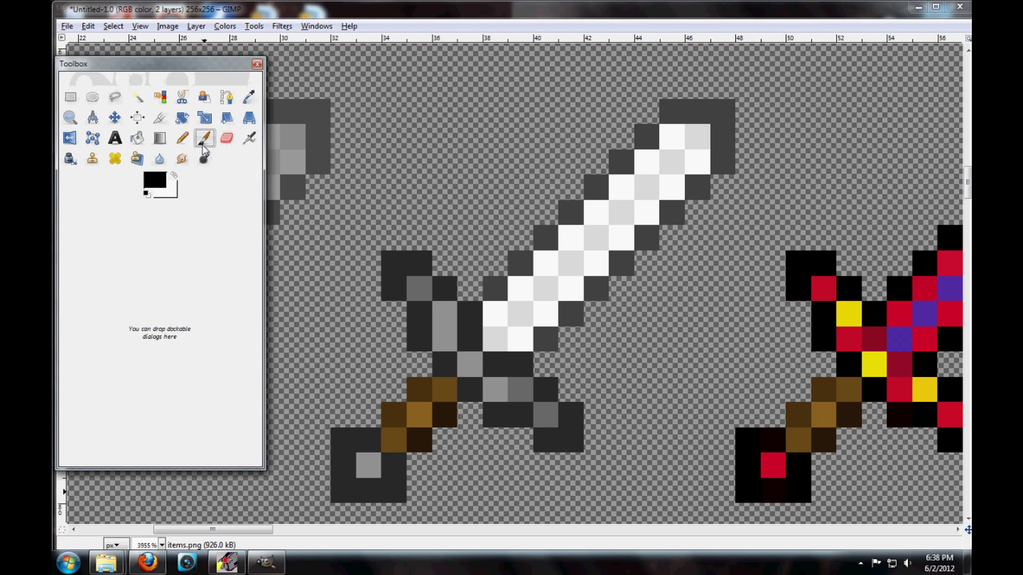
{"action": "double_click", "coordinate": [206, 142]}
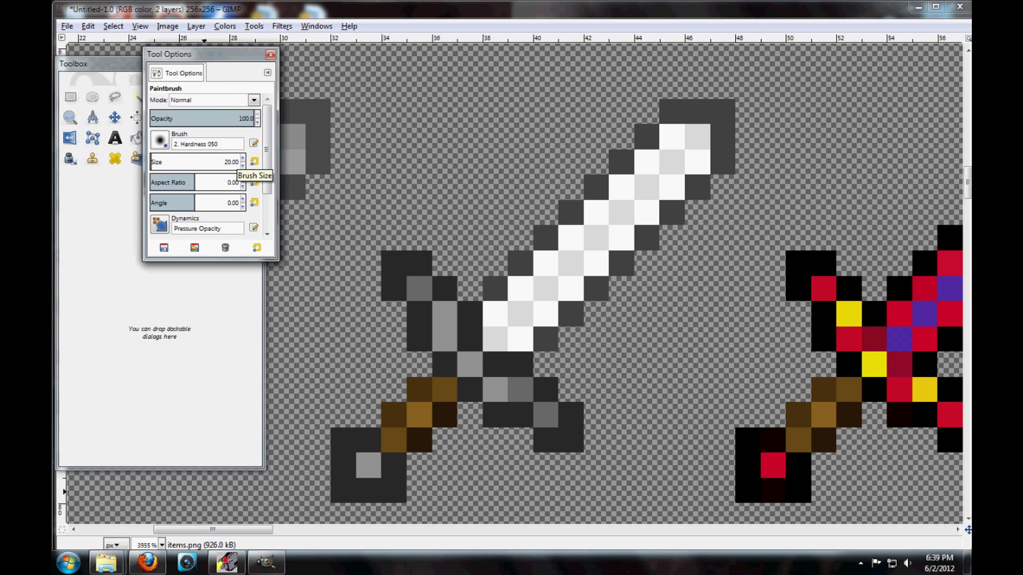
{"action": "left_click", "coordinate": [229, 162]}
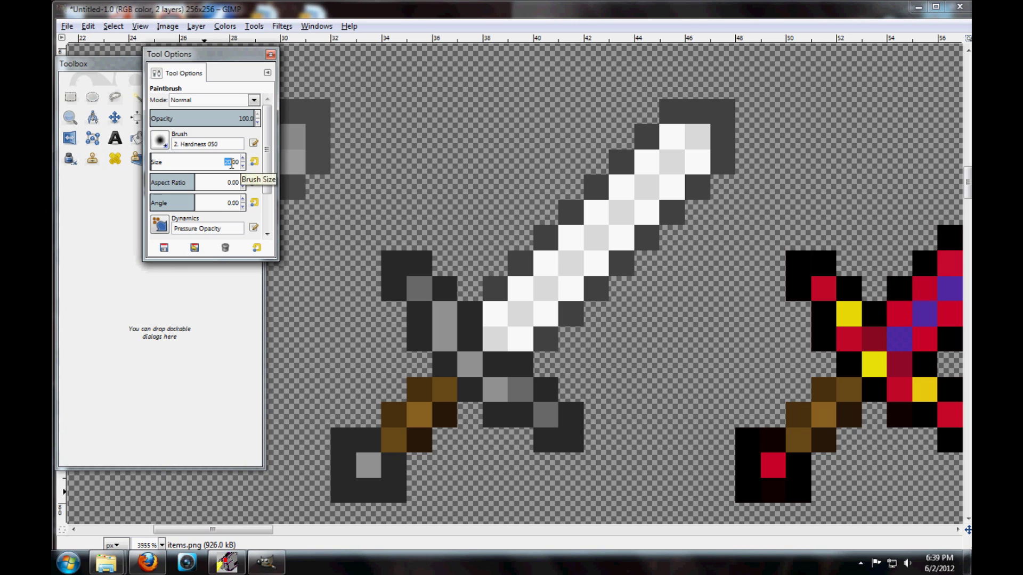
{"action": "left_click", "coordinate": [270, 55]}
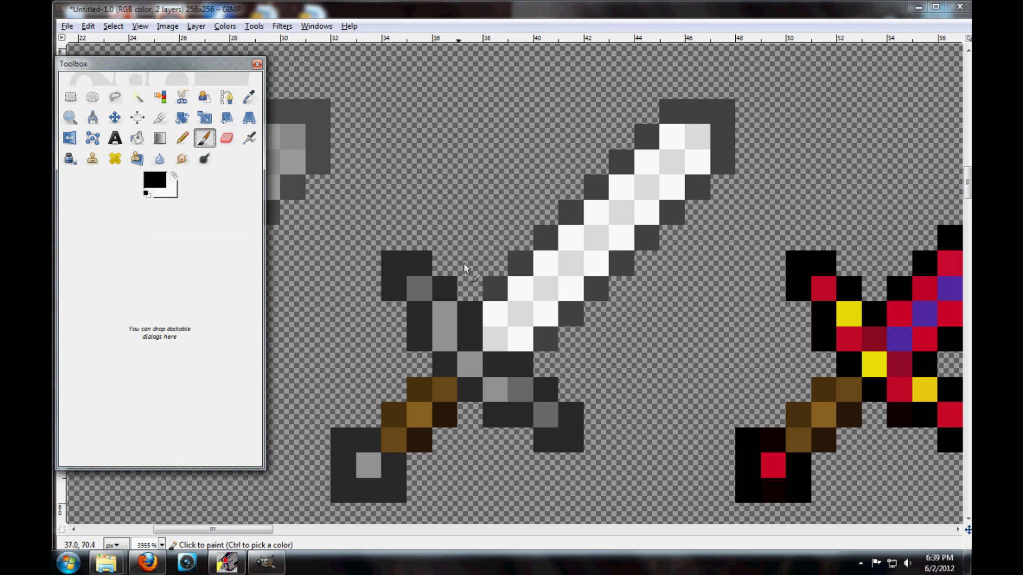
{"action": "left_click", "coordinate": [182, 141]}
{"action": "left_click", "coordinate": [204, 137]}
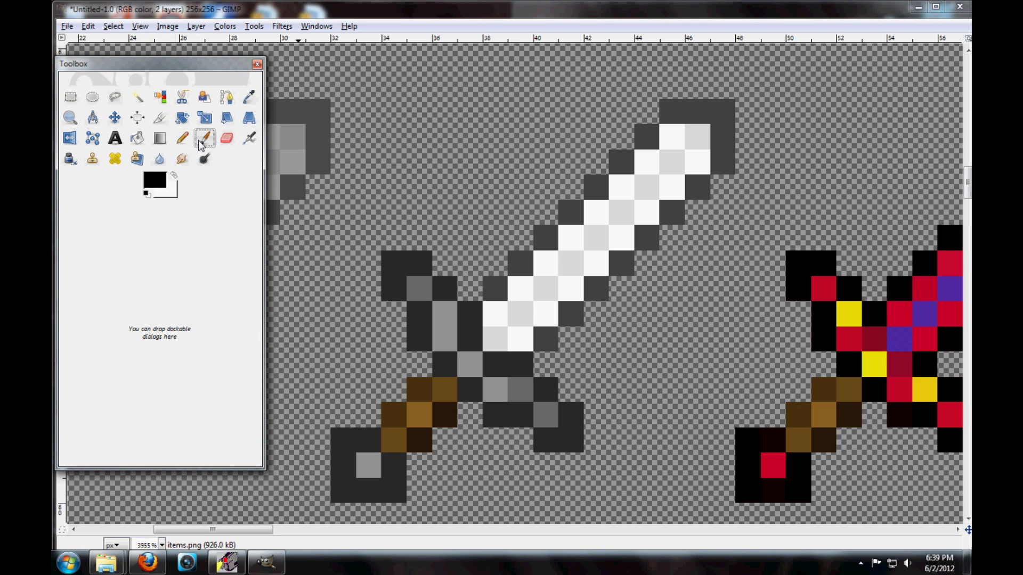
- Set the foreground colour to the muted red c94c4c
{"action": "left_click", "coordinate": [155, 181]}
{"action": "left_click", "coordinate": [223, 397]}
{"action": "mouse_move", "coordinate": [224, 397]}
{"action": "left_mouse_down"}
{"action": "mouse_move", "coordinate": [228, 349]}
{"action": "mouse_move", "coordinate": [237, 384]}
{"action": "left_mouse_up"}
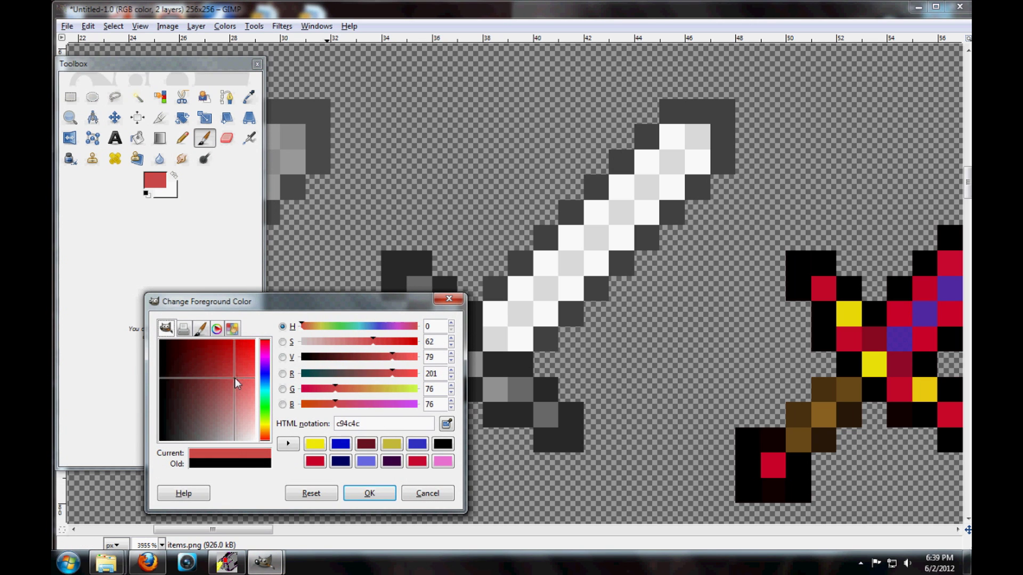
{"action": "left_click", "coordinate": [368, 491]}
- Try a red paintbrush stroke on the white sword blade and undo it
{"action": "left_click", "coordinate": [501, 337]}
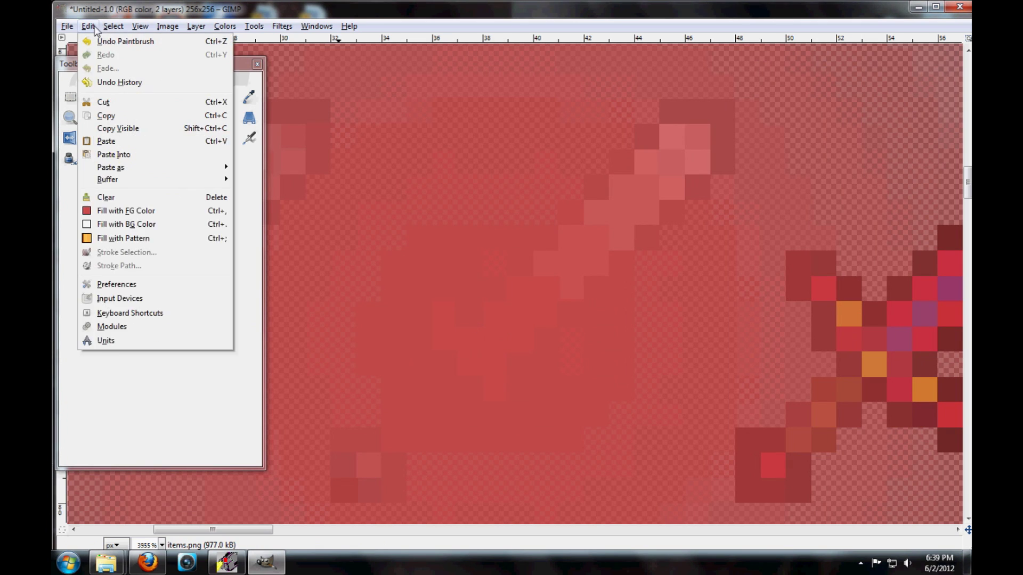
{"action": "left_click", "coordinate": [109, 41]}
{"action": "left_click", "coordinate": [91, 28]}
{"action": "left_click", "coordinate": [95, 42]}
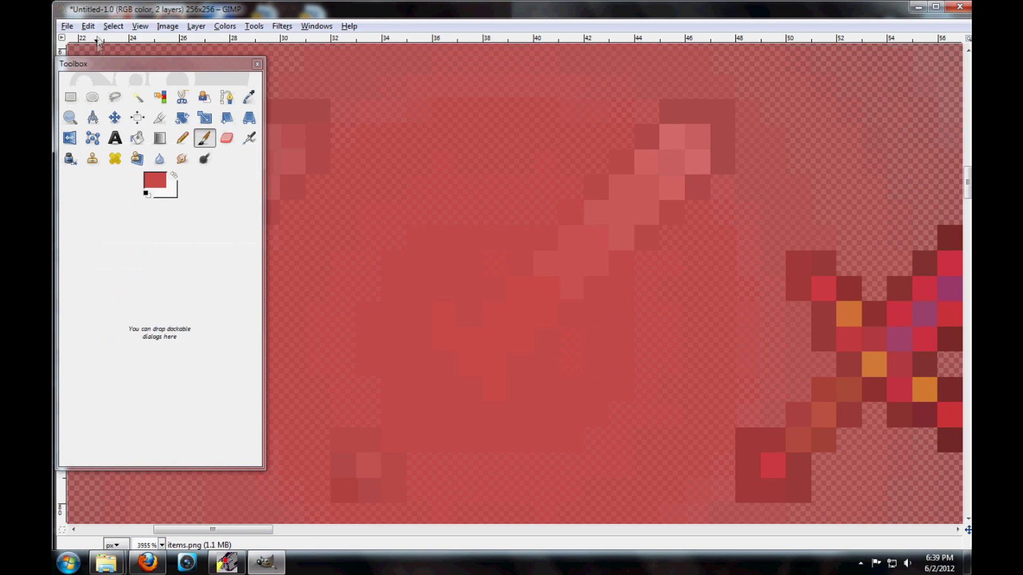
{"action": "left_click", "coordinate": [94, 26]}
{"action": "left_click", "coordinate": [101, 40]}
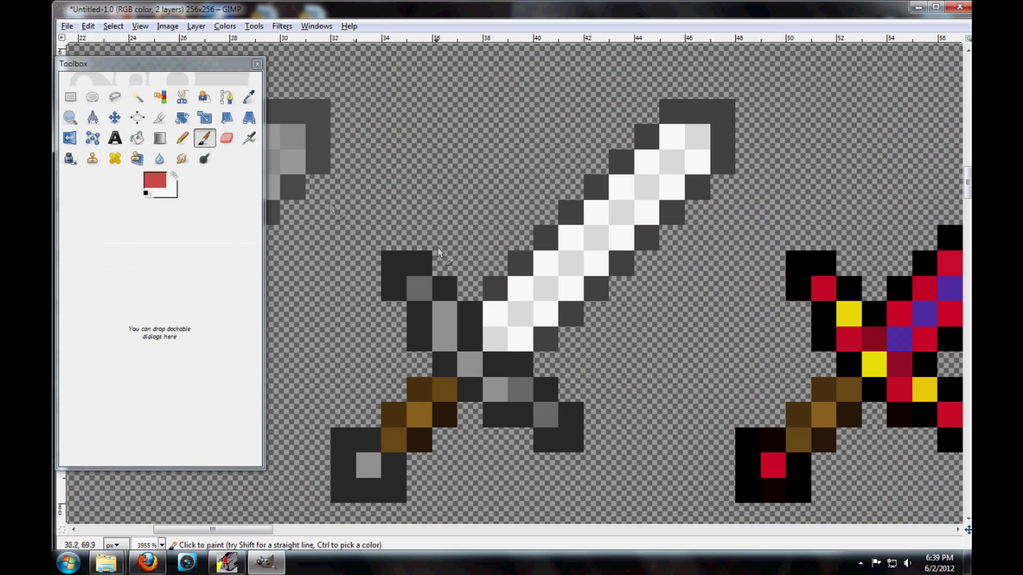
- Change the paintbrush to the 1. Pixel brush and set its size to 1.00
{"action": "double_click", "coordinate": [204, 138]}
{"action": "left_click", "coordinate": [223, 160]}
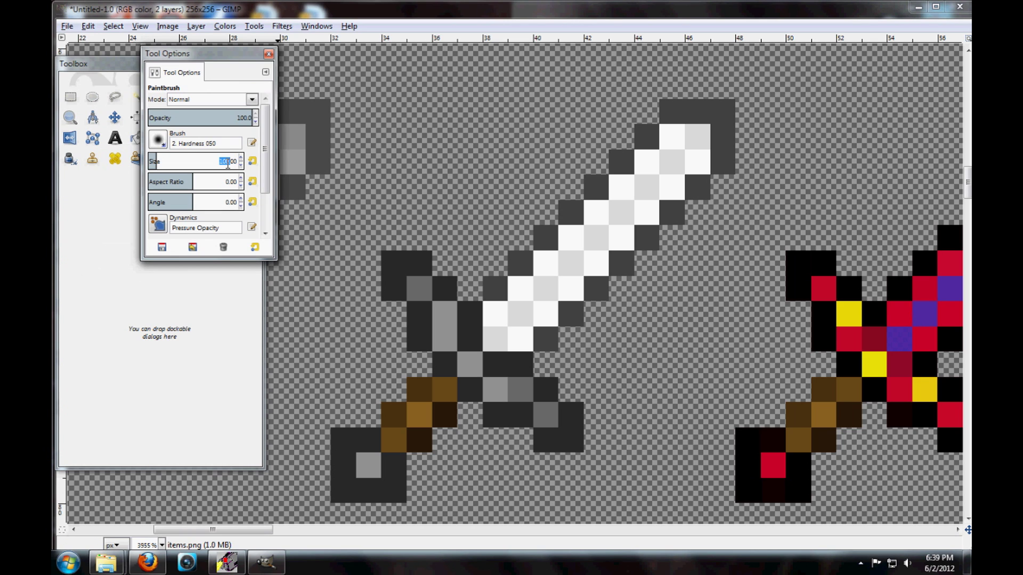
{"action": "left_click", "coordinate": [251, 143]}
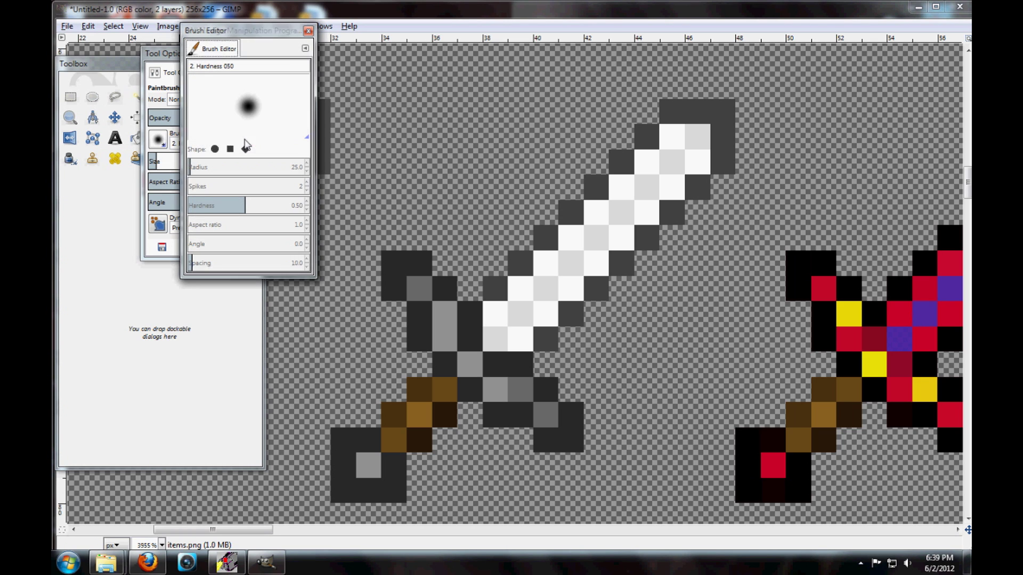
{"action": "left_click", "coordinate": [313, 31]}
{"action": "double_click", "coordinate": [223, 161]}
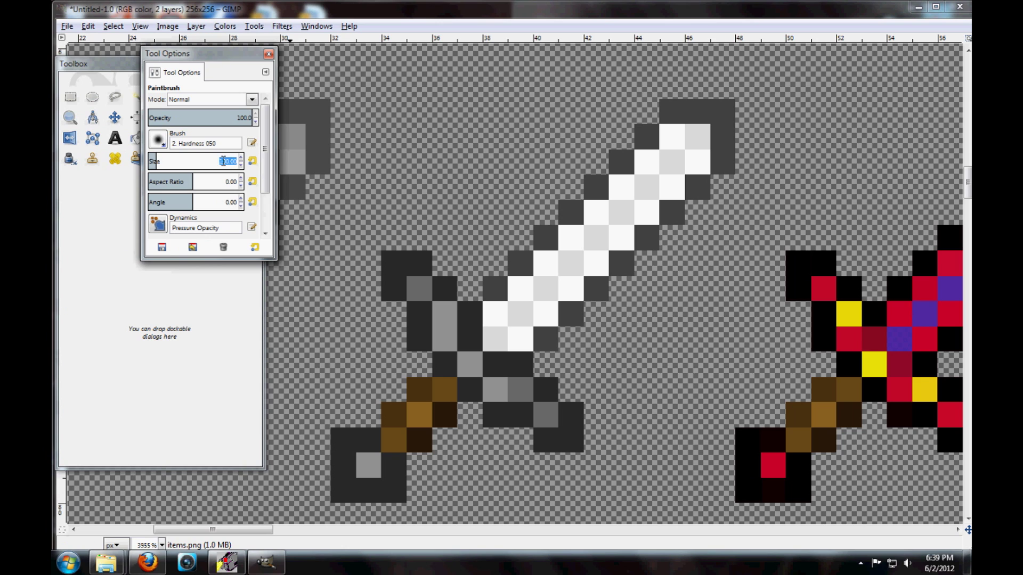
{"action": "left_click", "coordinate": [157, 141]}
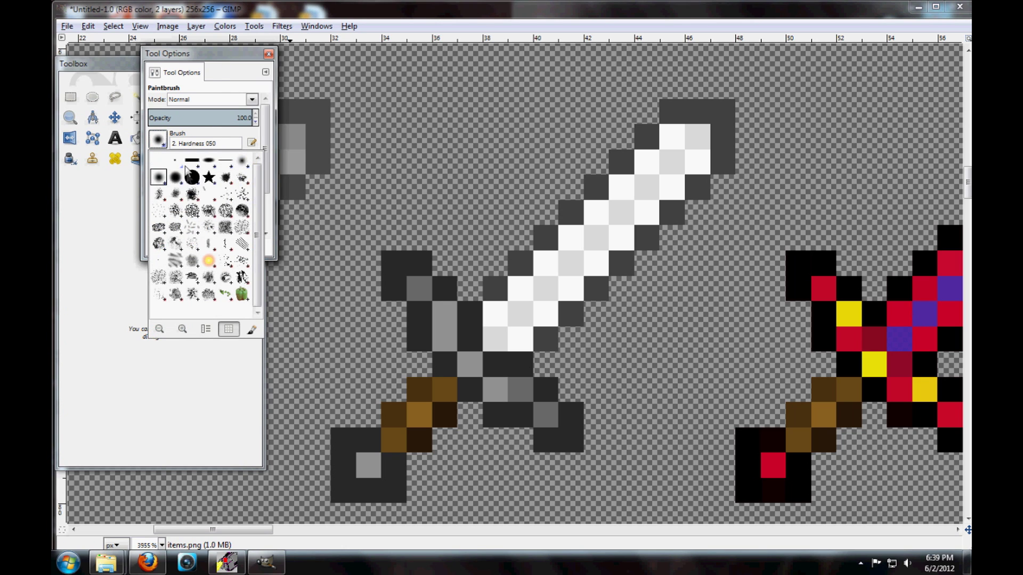
{"action": "left_click", "coordinate": [174, 165]}
{"action": "left_click", "coordinate": [224, 161]}
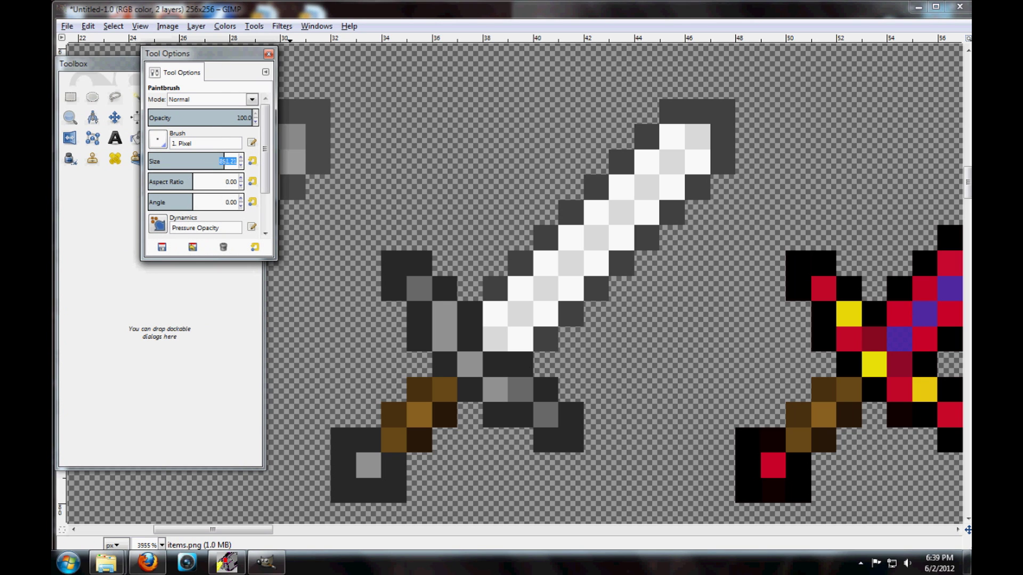
{"action": "left_click_drag", "start_coordinate": [224, 160], "coordinate": [134, 162]}
- Test the one-pixel brush with a red stroke on the transparent area beside the sword and undo it
{"action": "left_click_drag", "start_coordinate": [331, 181], "coordinate": [423, 188]}
{"action": "left_click", "coordinate": [88, 26]}
{"action": "left_click", "coordinate": [99, 36]}
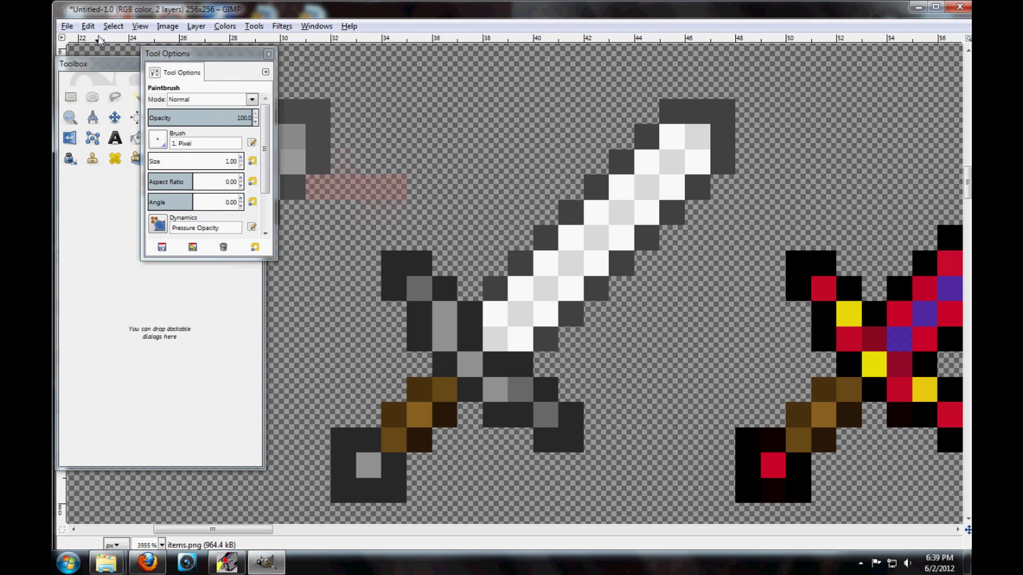
{"action": "left_click", "coordinate": [88, 26]}
{"action": "left_click", "coordinate": [95, 39]}
{"action": "left_click", "coordinate": [88, 26]}
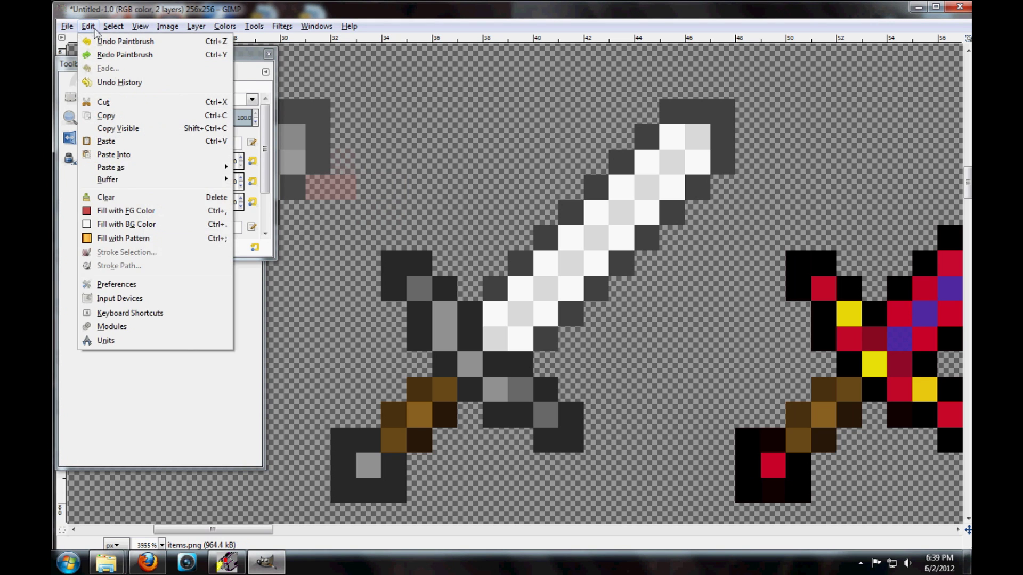
{"action": "left_click", "coordinate": [95, 39]}
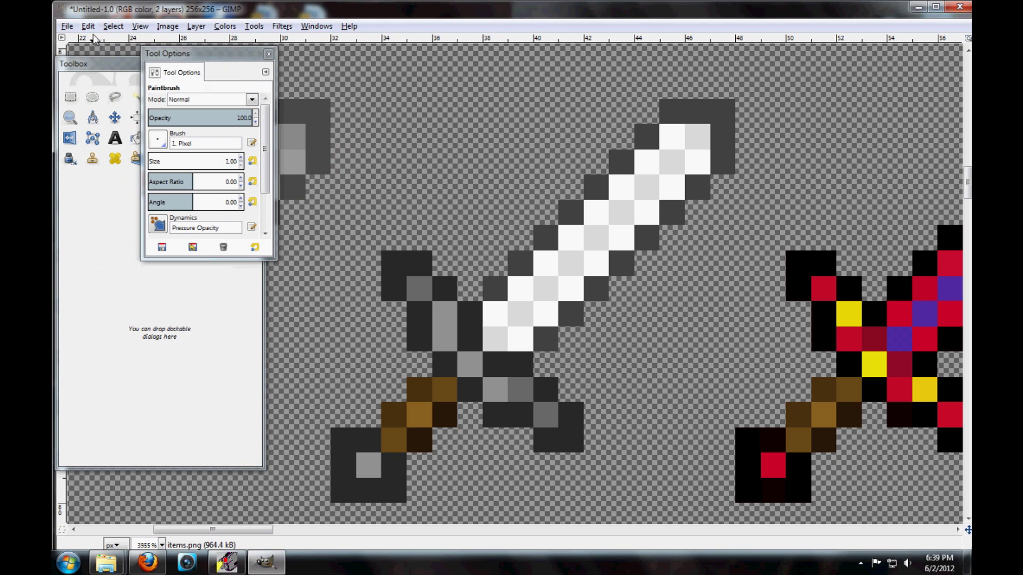
- Check the 1. Pixel brush in the brush list and close the paintbrush's tool options
{"action": "left_click", "coordinate": [158, 141]}
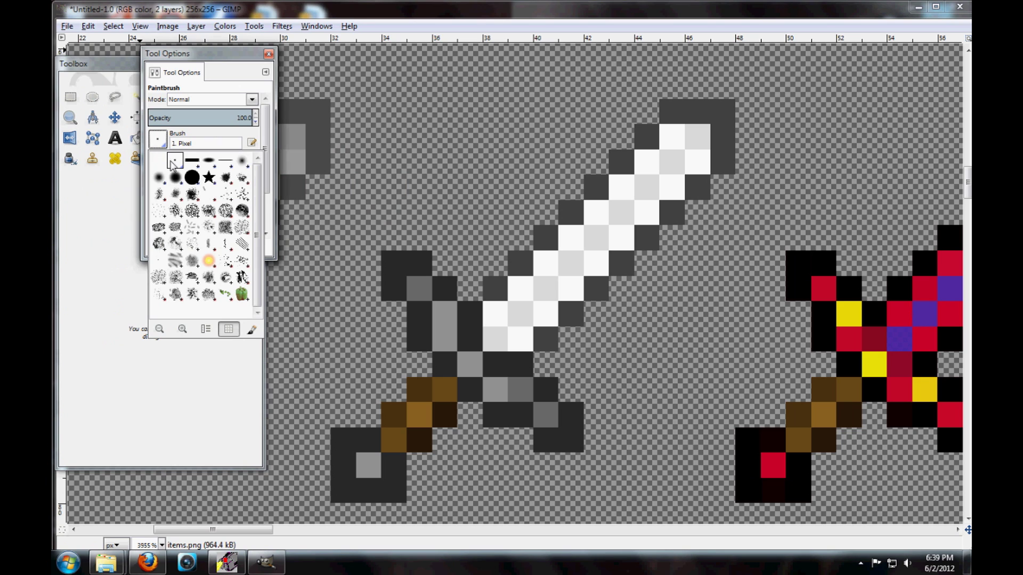
{"action": "left_click", "coordinate": [258, 137]}
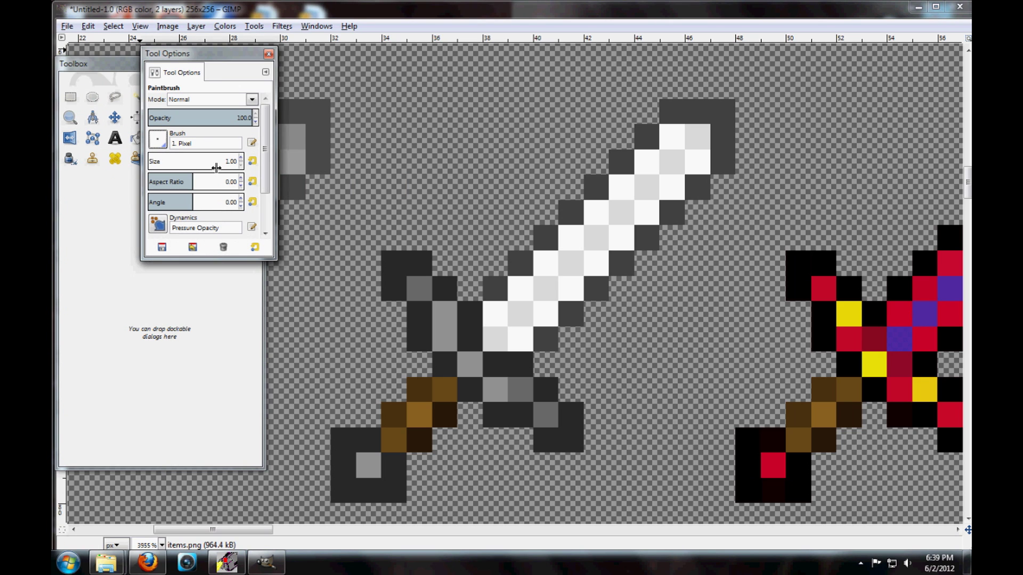
{"action": "left_click", "coordinate": [268, 54]}
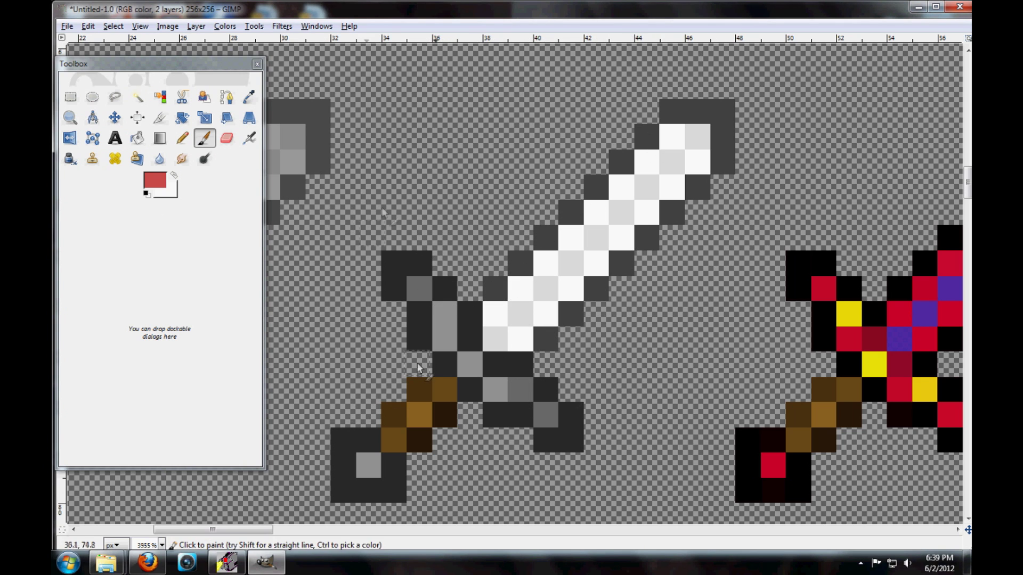
- Set the foreground colour to the bright green 54c416
{"action": "left_click", "coordinate": [147, 181]}
{"action": "mouse_move", "coordinate": [353, 405]}
{"action": "left_mouse_down"}
{"action": "mouse_move", "coordinate": [387, 409]}
{"action": "mouse_move", "coordinate": [352, 405]}
{"action": "left_mouse_up"}
{"action": "mouse_move", "coordinate": [363, 358]}
{"action": "left_mouse_down"}
{"action": "mouse_move", "coordinate": [336, 359]}
{"action": "mouse_move", "coordinate": [359, 360]}
{"action": "left_mouse_up"}
{"action": "left_click_drag", "start_coordinate": [360, 390], "coordinate": [408, 390]}
{"action": "left_click_drag", "start_coordinate": [250, 364], "coordinate": [233, 352]}
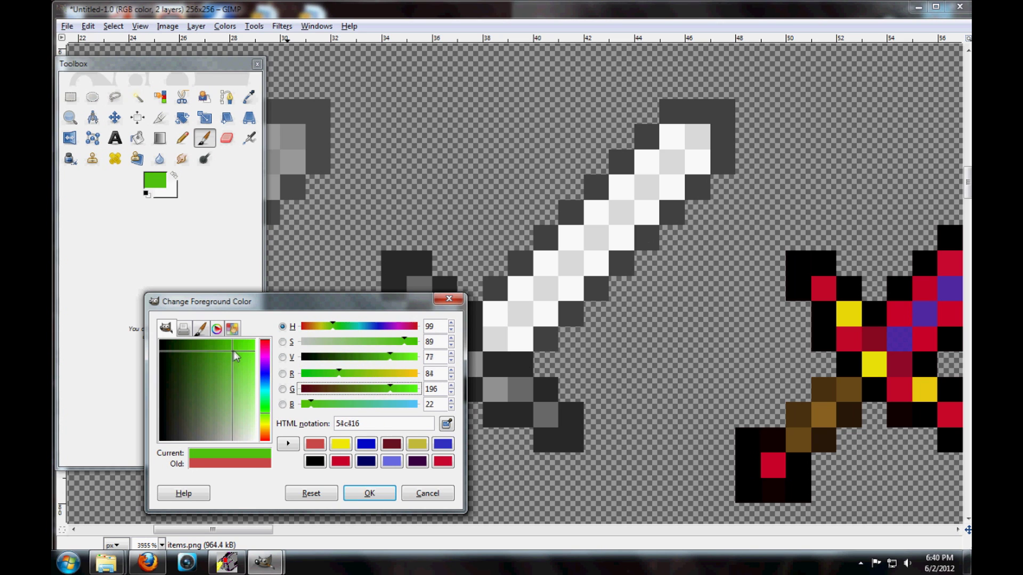
{"action": "left_click", "coordinate": [369, 493]}
- Paint the light-grey diagonal of centre pixels along the sword blade solid green, from the hilt to the tip
{"action": "left_click", "coordinate": [496, 343]}
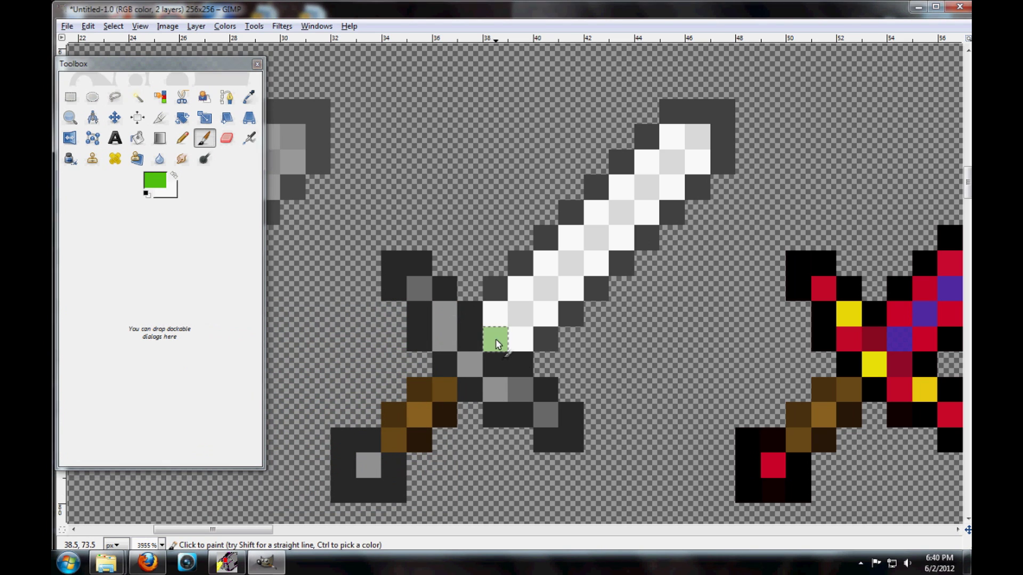
{"action": "left_click", "coordinate": [495, 344]}
{"action": "left_click", "coordinate": [522, 318]}
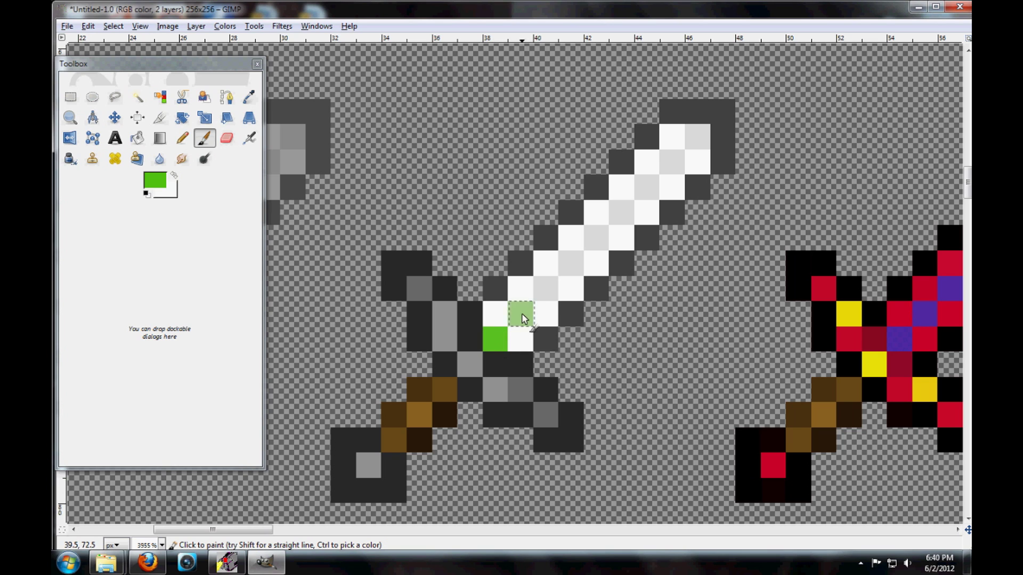
{"action": "left_click", "coordinate": [547, 291]}
{"action": "left_click", "coordinate": [571, 267]}
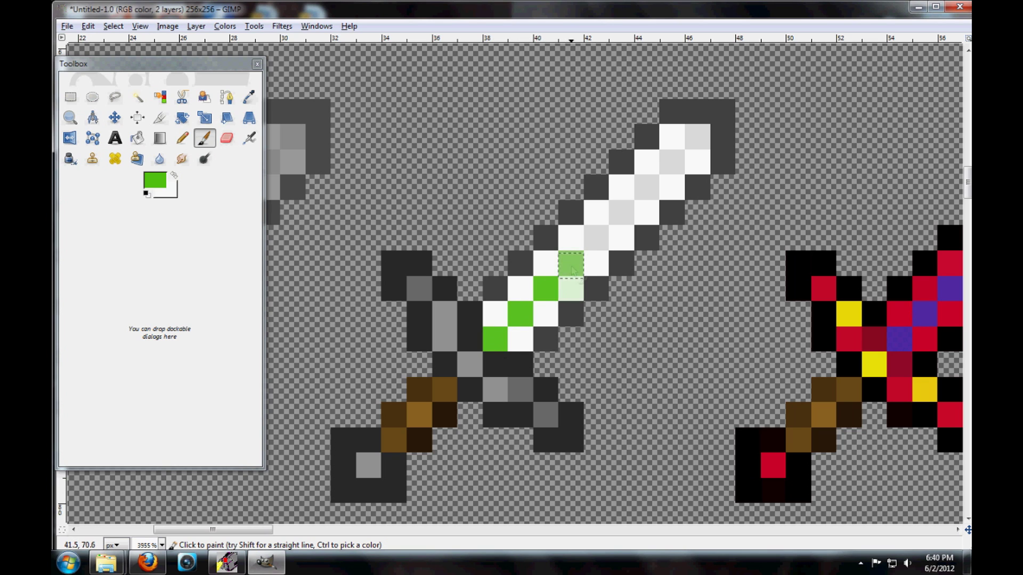
{"action": "left_click", "coordinate": [596, 238]}
{"action": "left_click", "coordinate": [579, 247]}
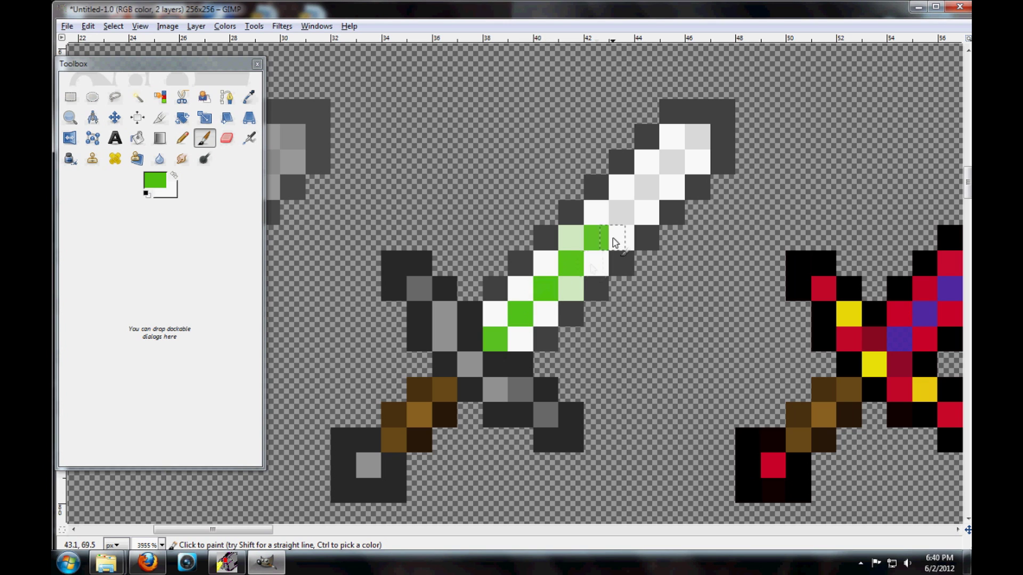
{"action": "left_click", "coordinate": [624, 215]}
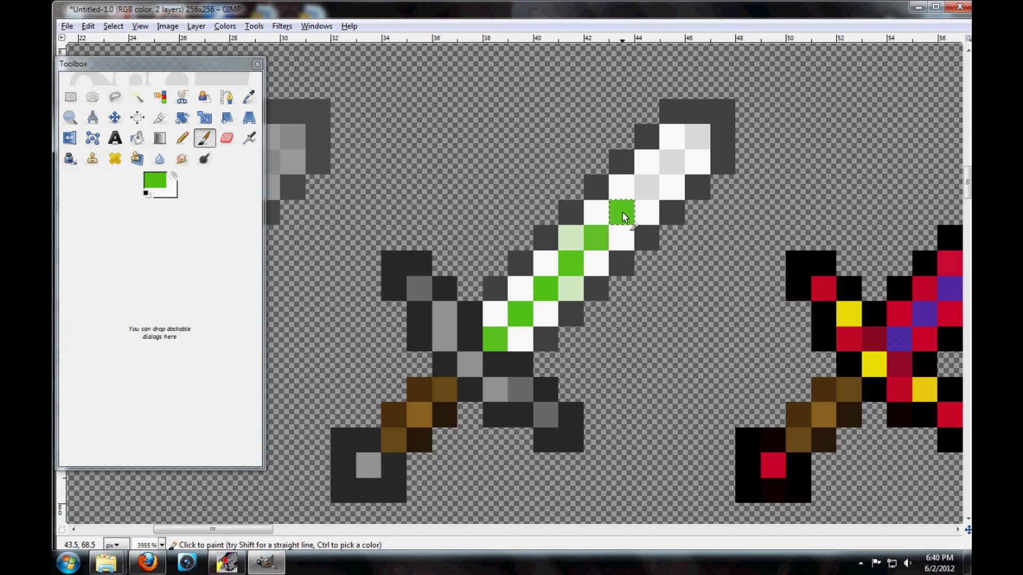
{"action": "left_click", "coordinate": [646, 189]}
{"action": "left_click", "coordinate": [674, 167]}
{"action": "left_click", "coordinate": [674, 167]}
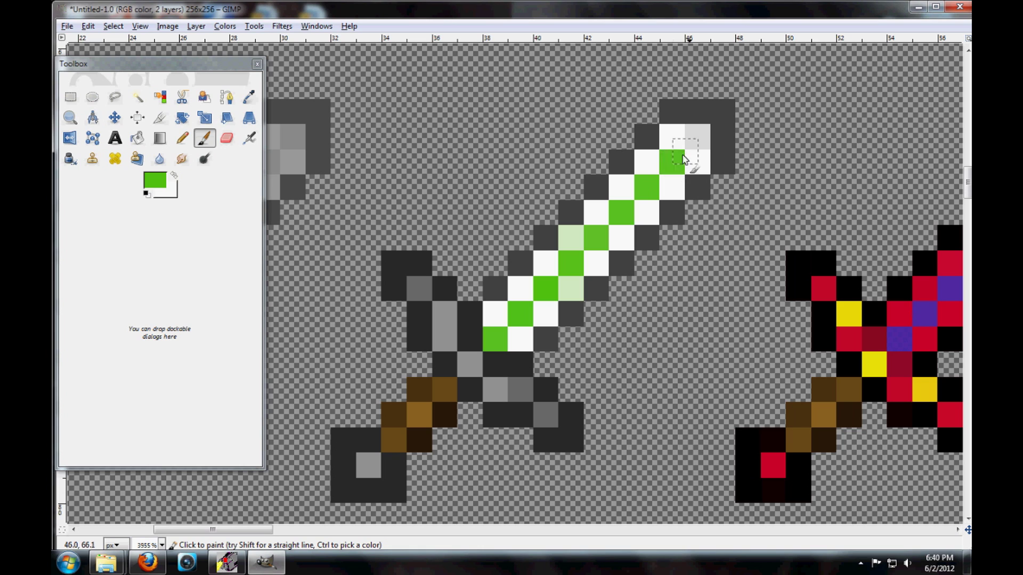
{"action": "left_click", "coordinate": [696, 141]}
- Tint the white pixels on both sides of the green centre line light green along the blade's upper half
{"action": "left_click", "coordinate": [691, 160]}
{"action": "left_click", "coordinate": [684, 155]}
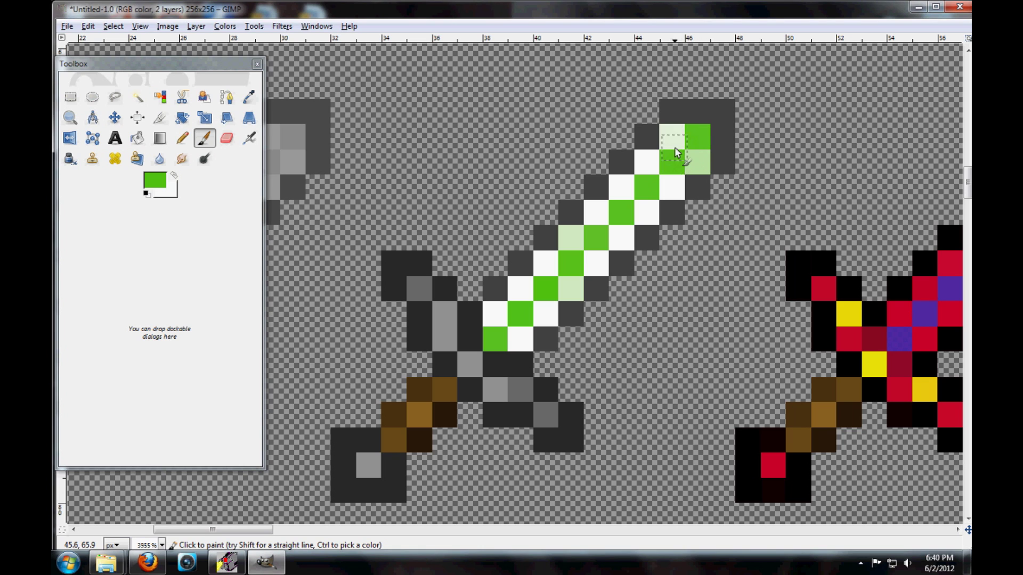
{"action": "left_click", "coordinate": [675, 140]}
{"action": "left_click", "coordinate": [649, 165]}
{"action": "left_click", "coordinate": [666, 186]}
{"action": "left_click", "coordinate": [667, 185]}
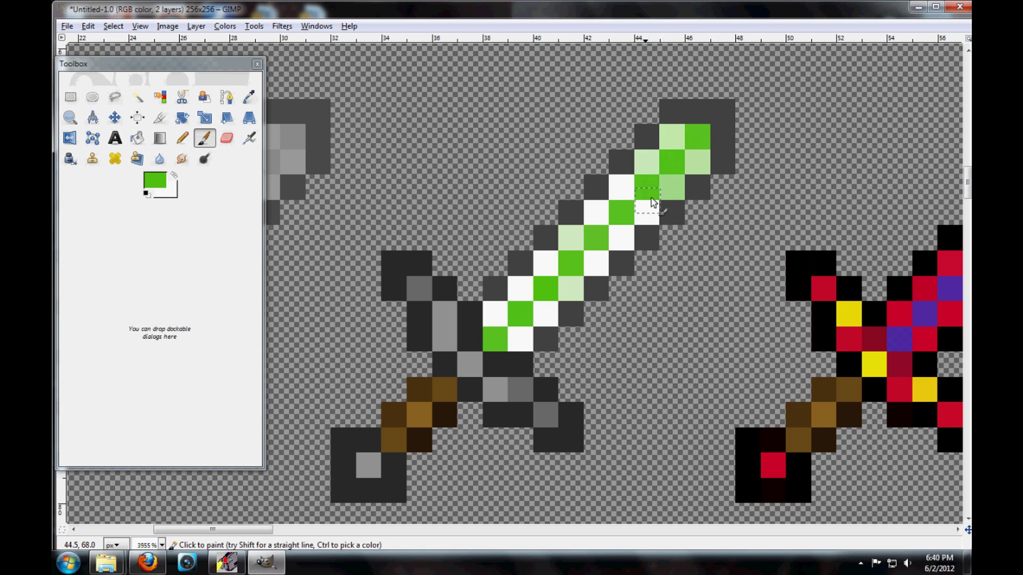
{"action": "left_click", "coordinate": [623, 191]}
{"action": "left_click", "coordinate": [647, 213]}
{"action": "left_click", "coordinate": [596, 219]}
{"action": "left_click", "coordinate": [621, 238]}
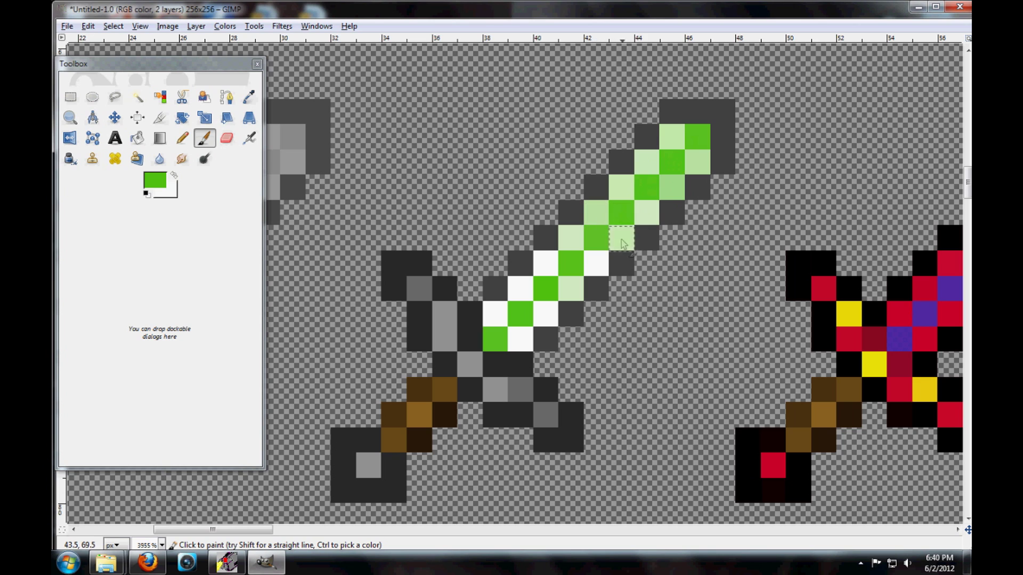
- Tint the white pixels beside the green centre line light green along the blade's lower half, down to the hilt
{"action": "left_click", "coordinate": [571, 237]}
{"action": "left_click", "coordinate": [597, 264]}
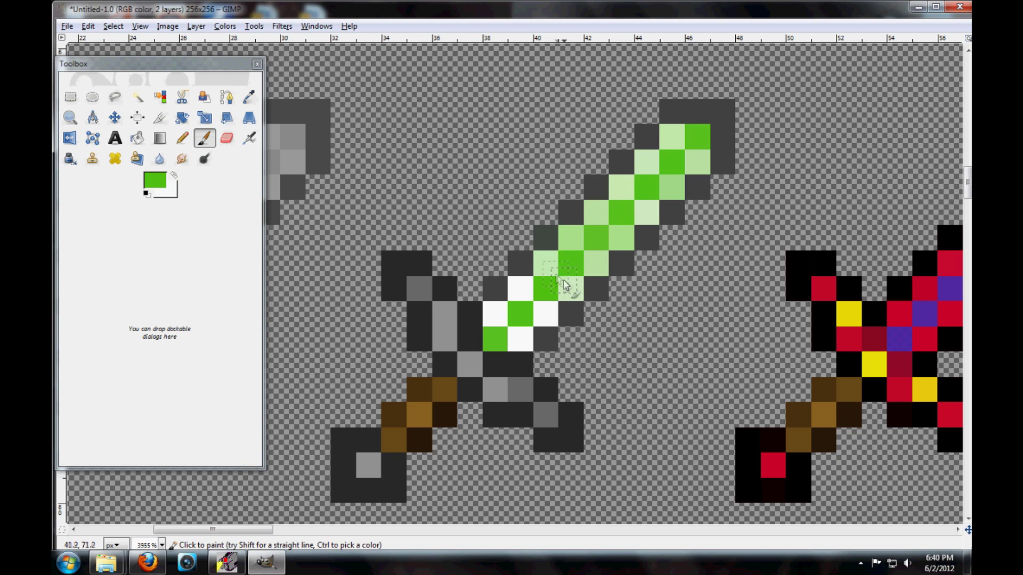
{"action": "left_click", "coordinate": [520, 290]}
{"action": "left_click", "coordinate": [542, 313]}
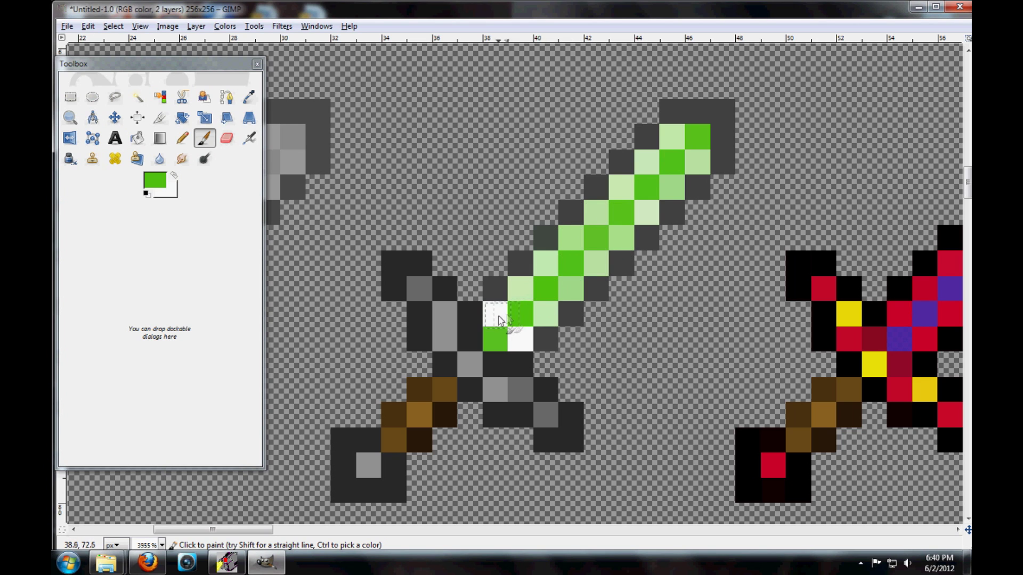
{"action": "left_click", "coordinate": [498, 317]}
{"action": "left_click", "coordinate": [521, 338]}
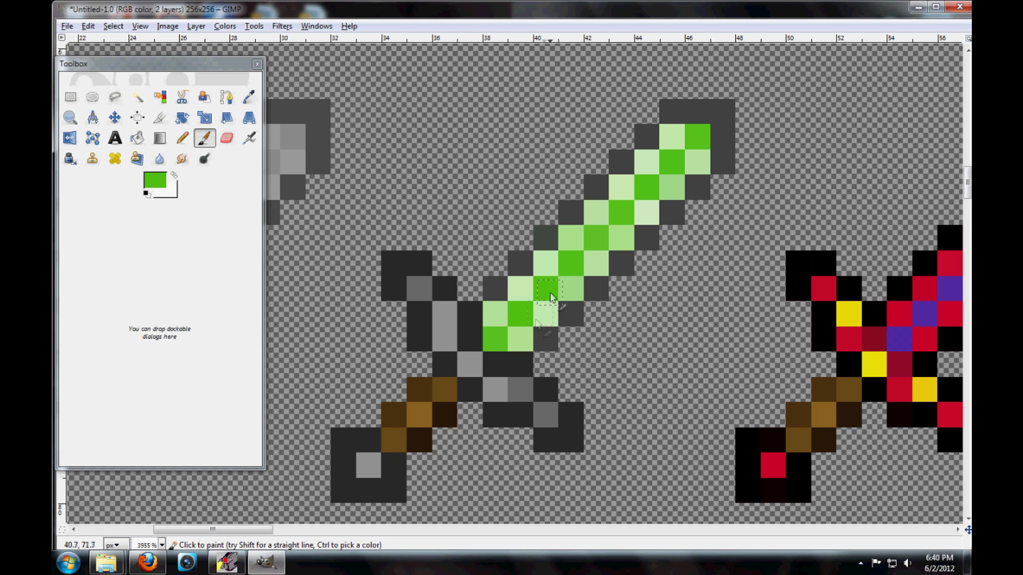
- Deepen the palest light-green pixels on both sides of the sword blade's centre line until the tint is stronger along the whole blade
{"action": "left_click", "coordinate": [621, 187]}
{"action": "left_click", "coordinate": [646, 212]}
{"action": "left_click", "coordinate": [646, 162]}
{"action": "left_click", "coordinate": [671, 137]}
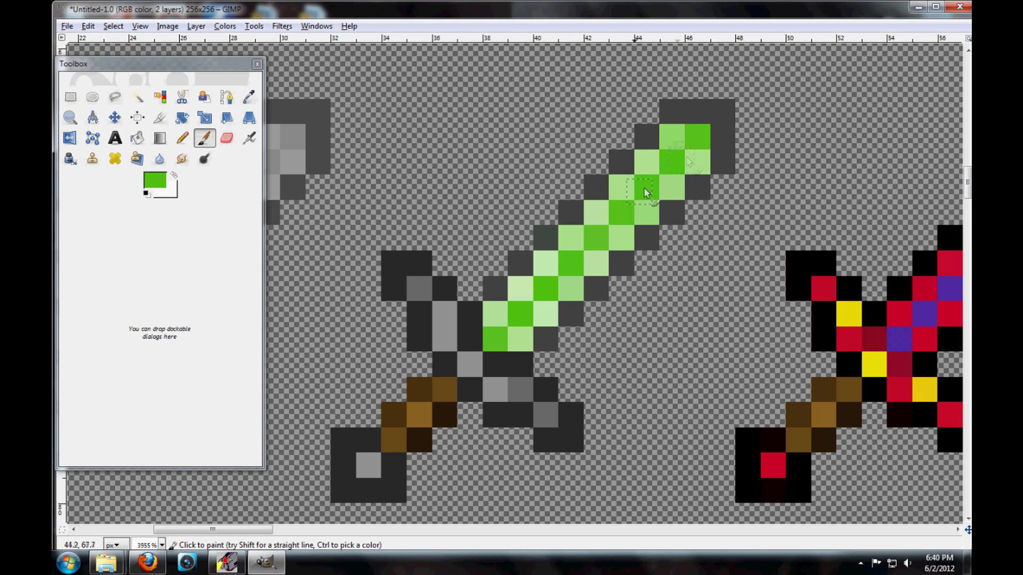
{"action": "left_click", "coordinate": [545, 264]}
{"action": "left_click", "coordinate": [570, 289]}
{"action": "left_click", "coordinate": [521, 291]}
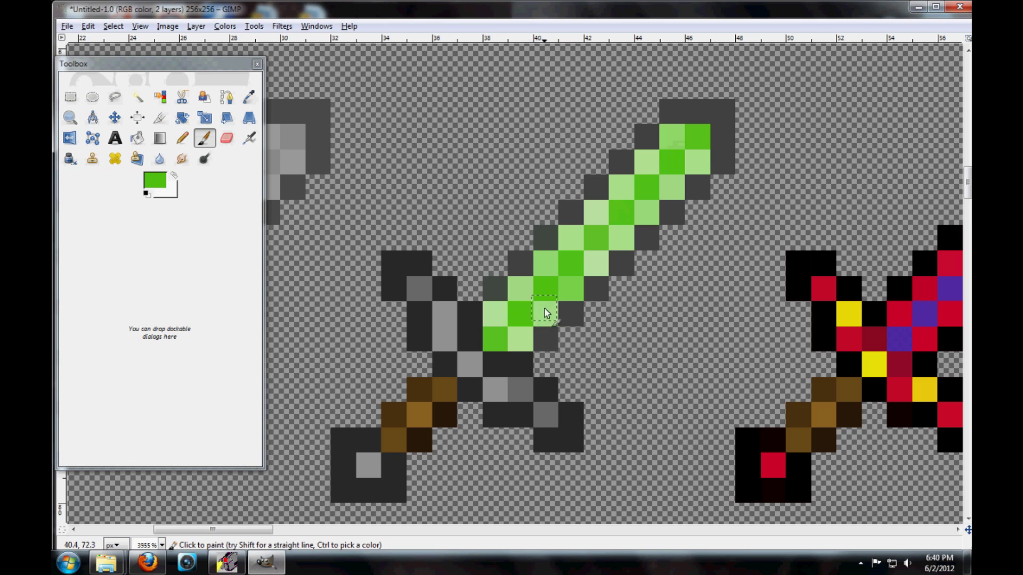
{"action": "left_click", "coordinate": [495, 317]}
{"action": "left_click", "coordinate": [595, 265]}
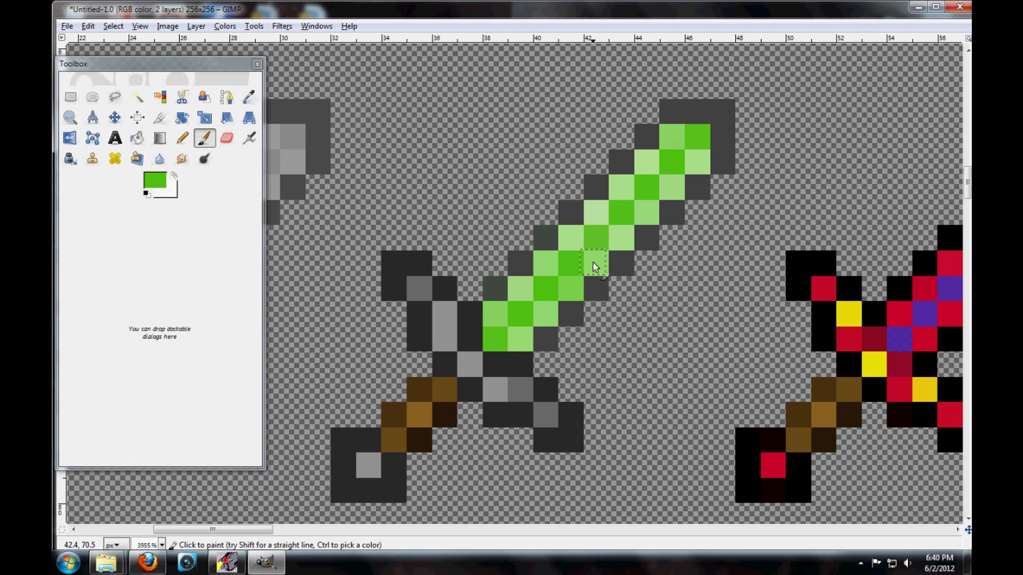
{"action": "left_click", "coordinate": [693, 162]}
{"action": "left_click", "coordinate": [647, 162]}
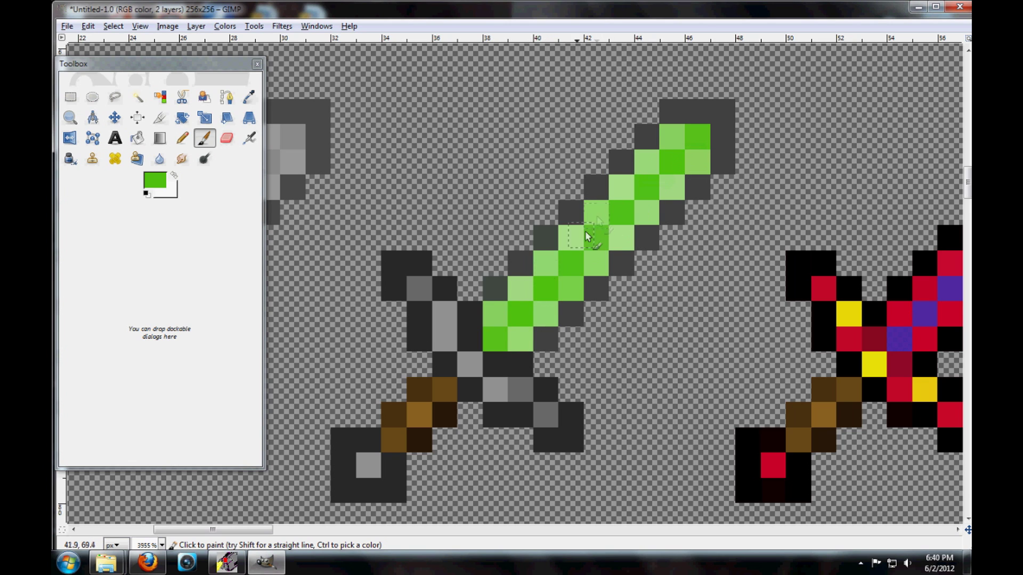
{"action": "left_click", "coordinate": [573, 241]}
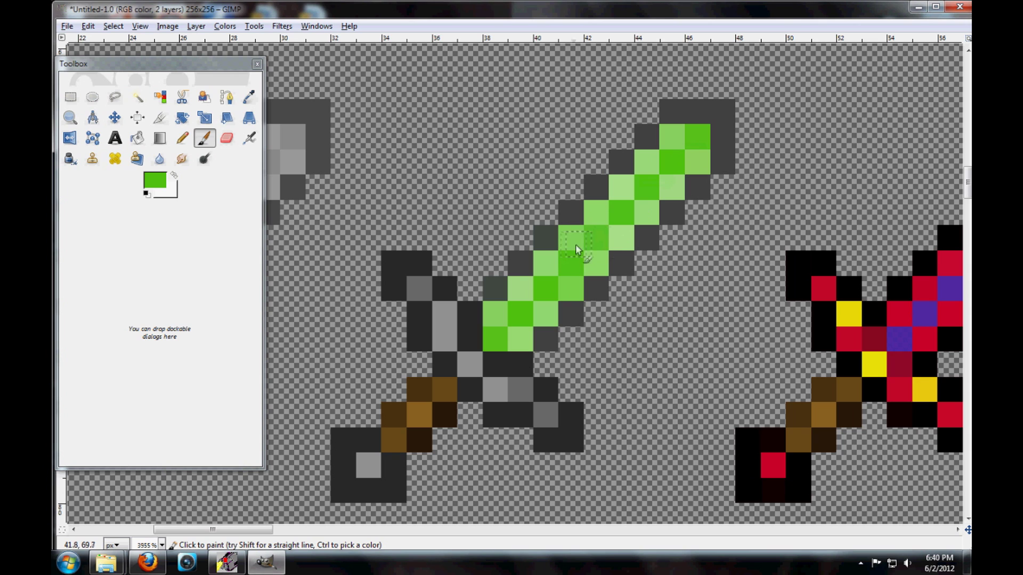
{"action": "left_click", "coordinate": [530, 307]}
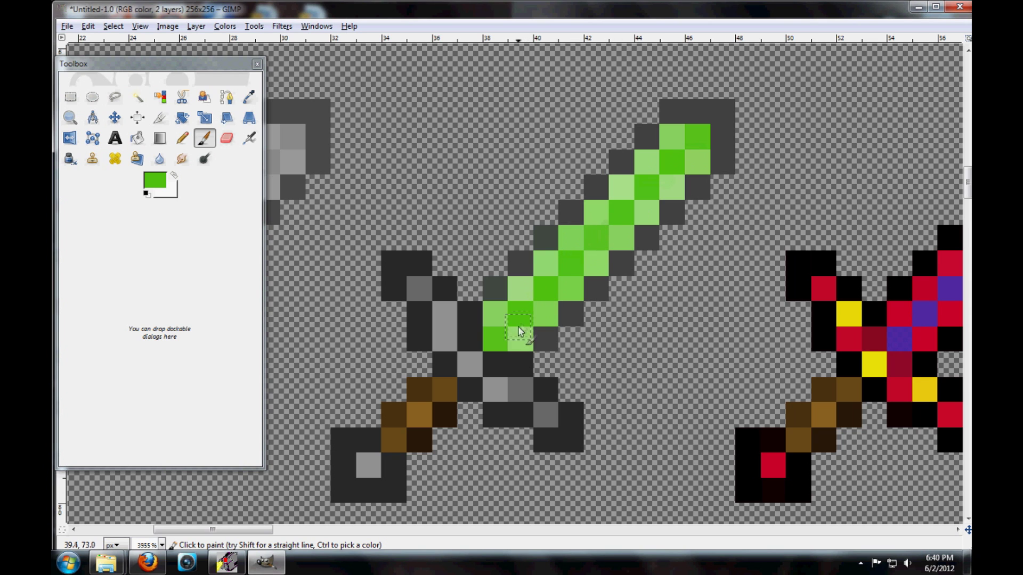
- Paint a dark red b32020 stepped band along the blade's upper edge and a red curve running from the guard down beside the handle
{"action": "left_click", "coordinate": [174, 175]}
{"action": "left_click", "coordinate": [160, 181]}
{"action": "left_click_drag", "start_coordinate": [251, 395], "coordinate": [225, 366]}
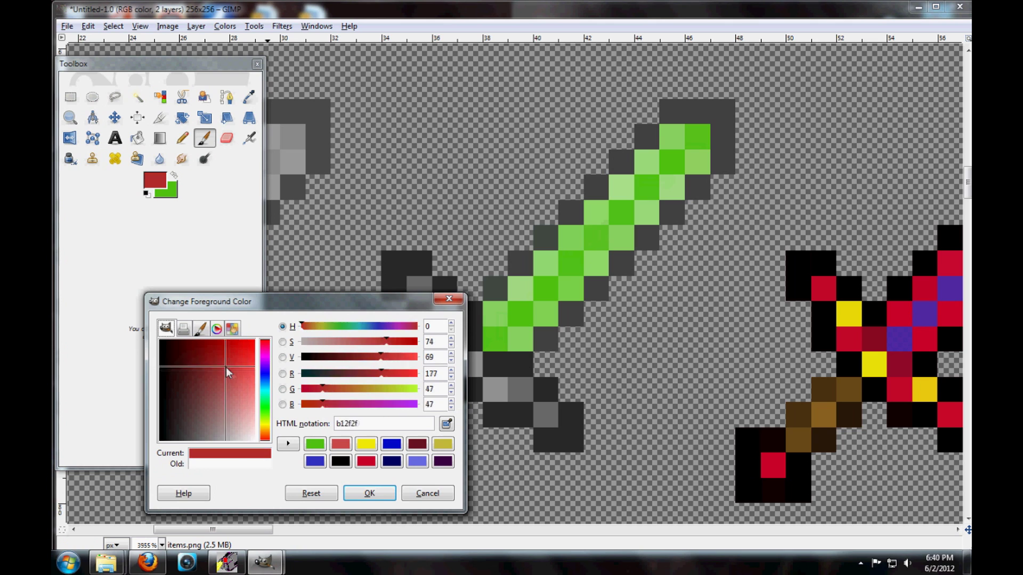
{"action": "left_click", "coordinate": [369, 493]}
{"action": "left_click", "coordinate": [496, 285]}
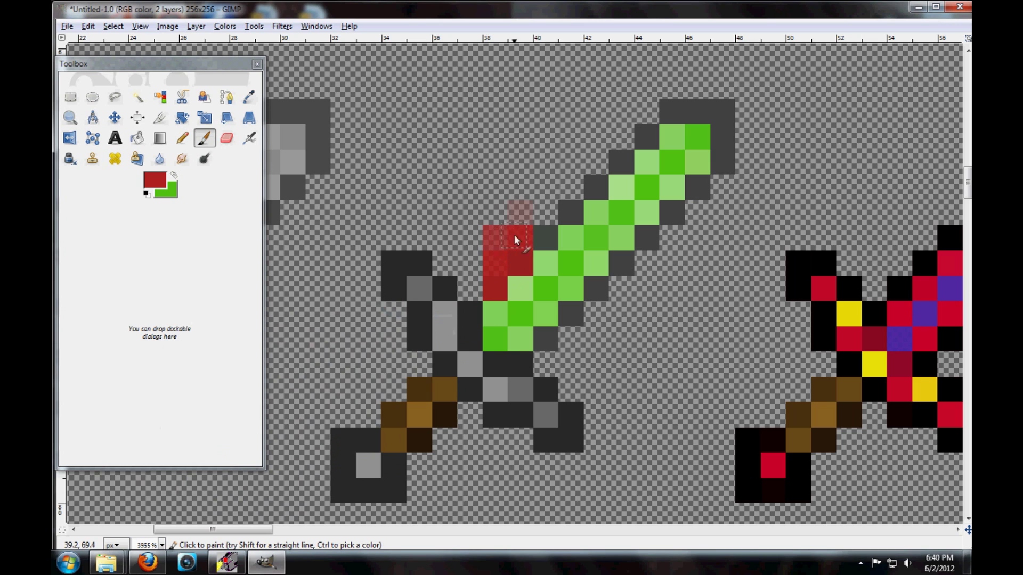
{"action": "left_click_drag", "start_coordinate": [556, 196], "coordinate": [574, 191]}
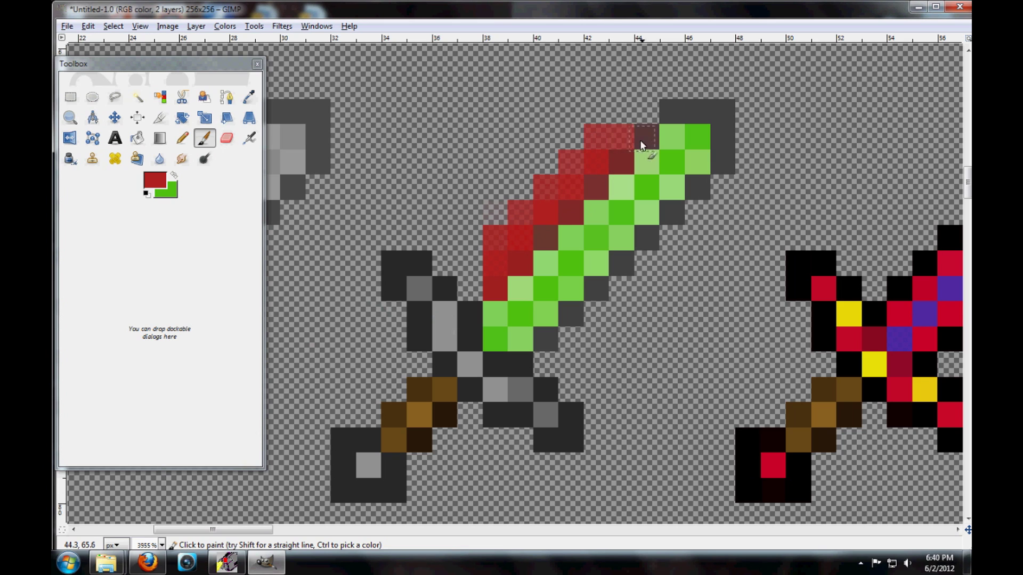
{"action": "mouse_move", "coordinate": [641, 140]}
{"action": "left_mouse_down"}
{"action": "mouse_move", "coordinate": [628, 116]}
{"action": "mouse_move", "coordinate": [637, 120]}
{"action": "left_mouse_up"}
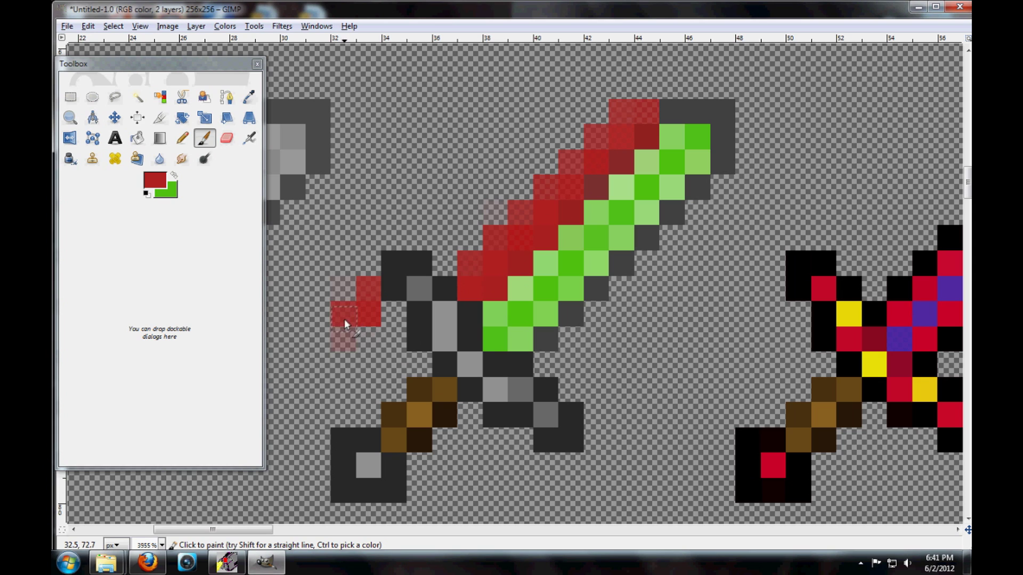
{"action": "left_click_drag", "start_coordinate": [344, 319], "coordinate": [342, 348]}
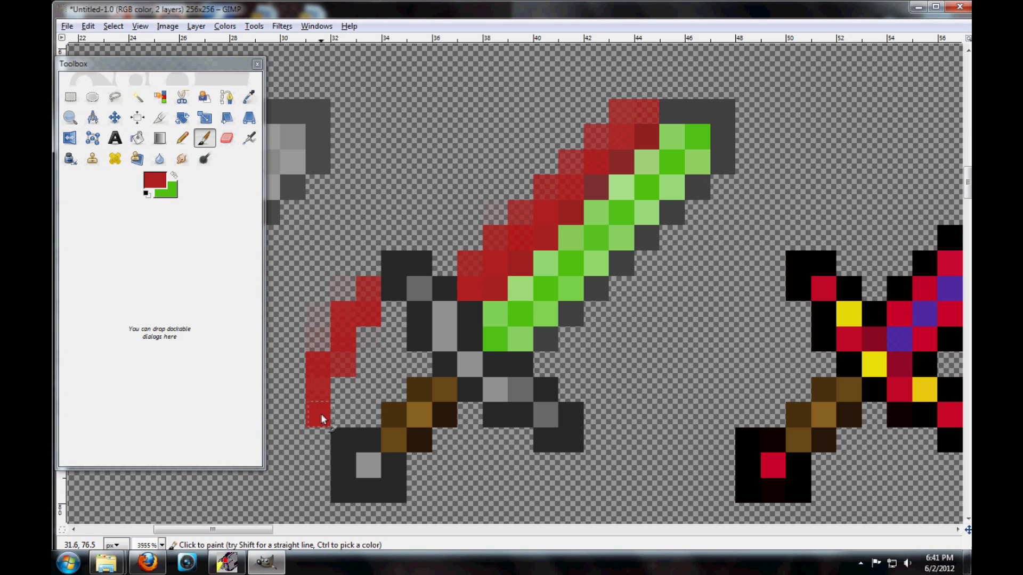
{"action": "left_click_drag", "start_coordinate": [321, 419], "coordinate": [337, 415]}
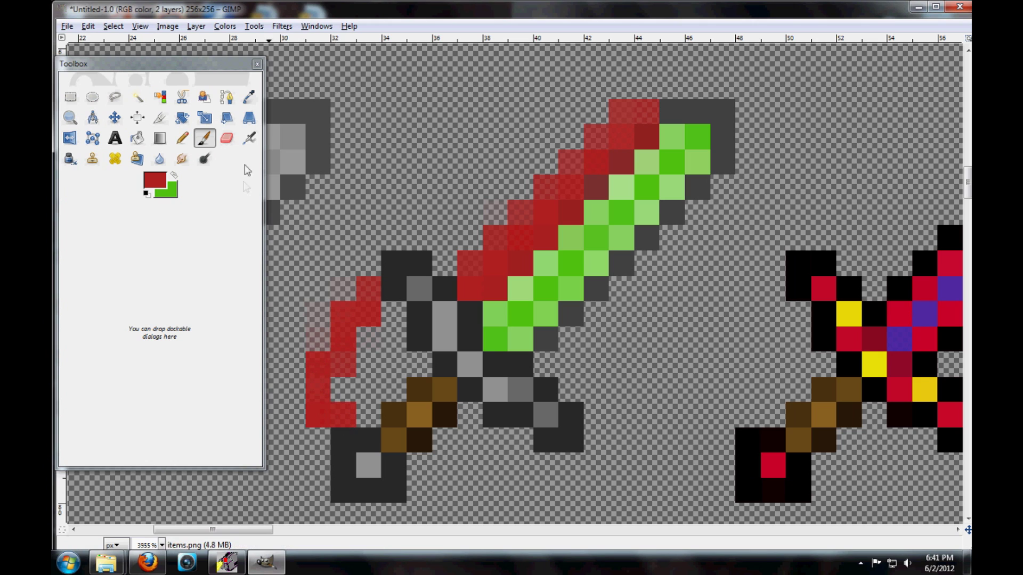
- Erase the entire dark and light-grey pommel at the lower end of the sword's brown handle
{"action": "left_click", "coordinate": [228, 139]}
{"action": "left_click", "coordinate": [331, 494]}
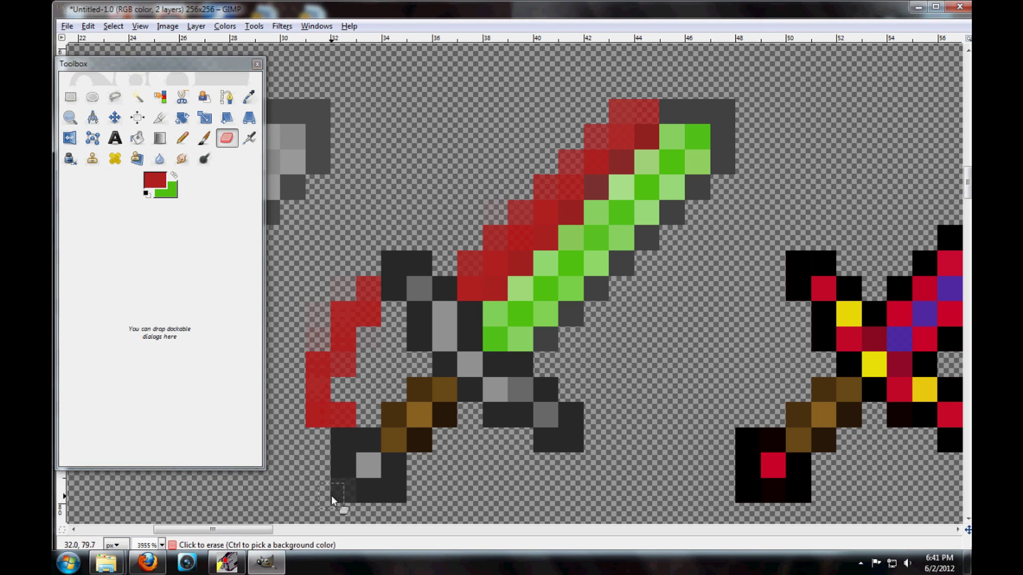
{"action": "left_click", "coordinate": [370, 499]}
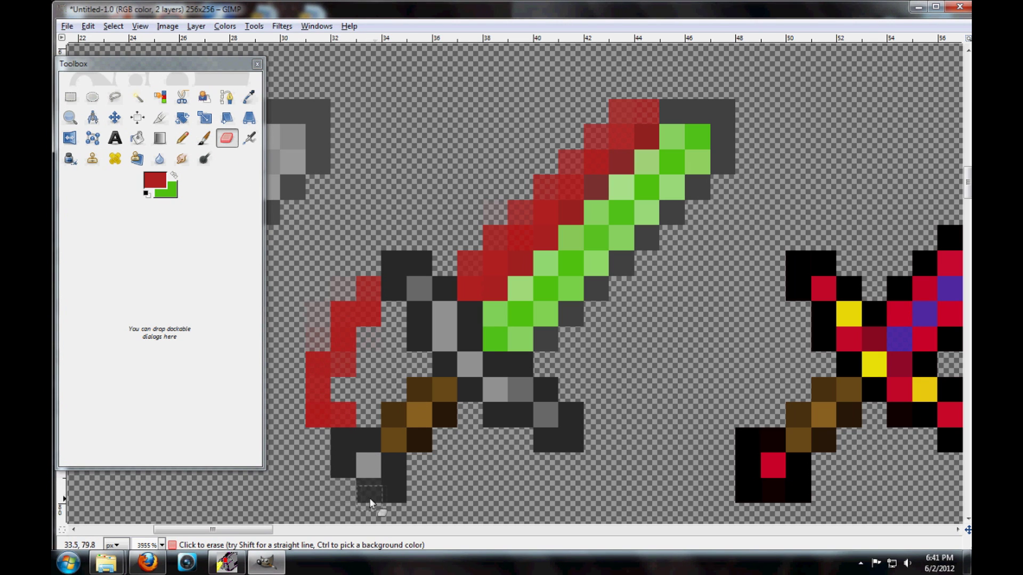
{"action": "left_click", "coordinate": [394, 491]}
{"action": "left_click", "coordinate": [344, 464]}
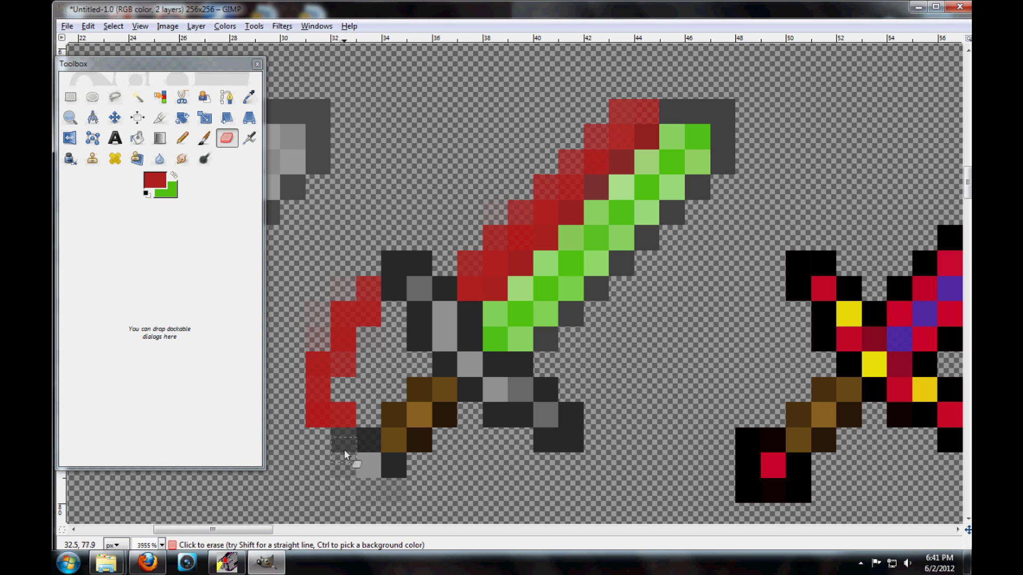
{"action": "left_click", "coordinate": [361, 454]}
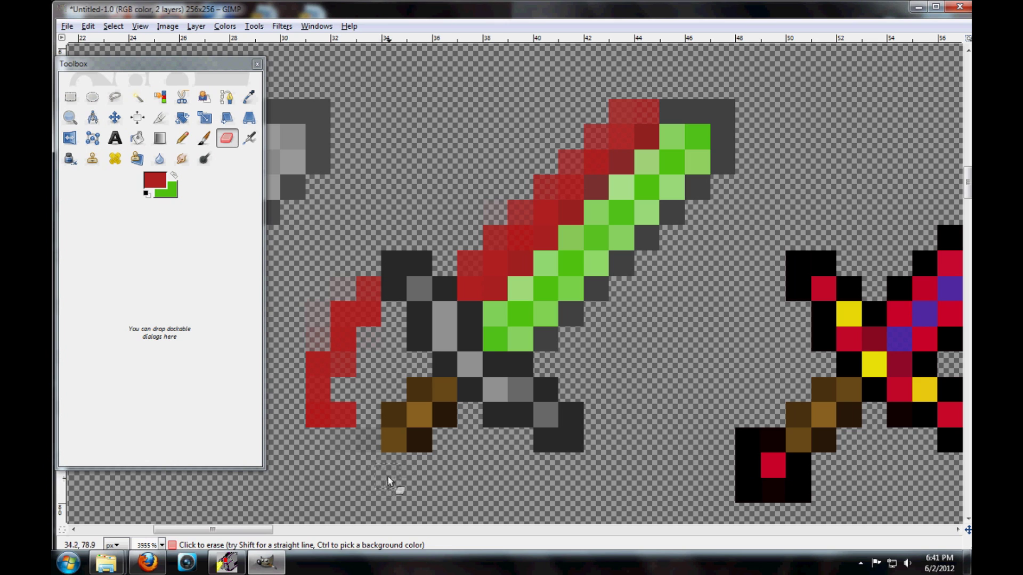
- Extend the red curve to the lower end of the brown handle and erase the faint red pixels around it
{"action": "left_click", "coordinate": [249, 97]}
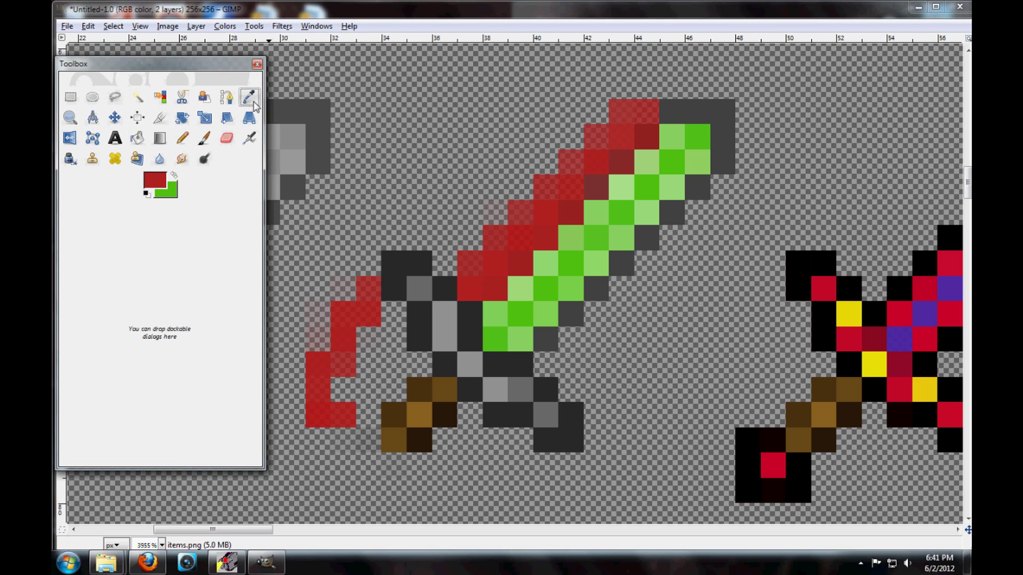
{"action": "left_click", "coordinate": [204, 138]}
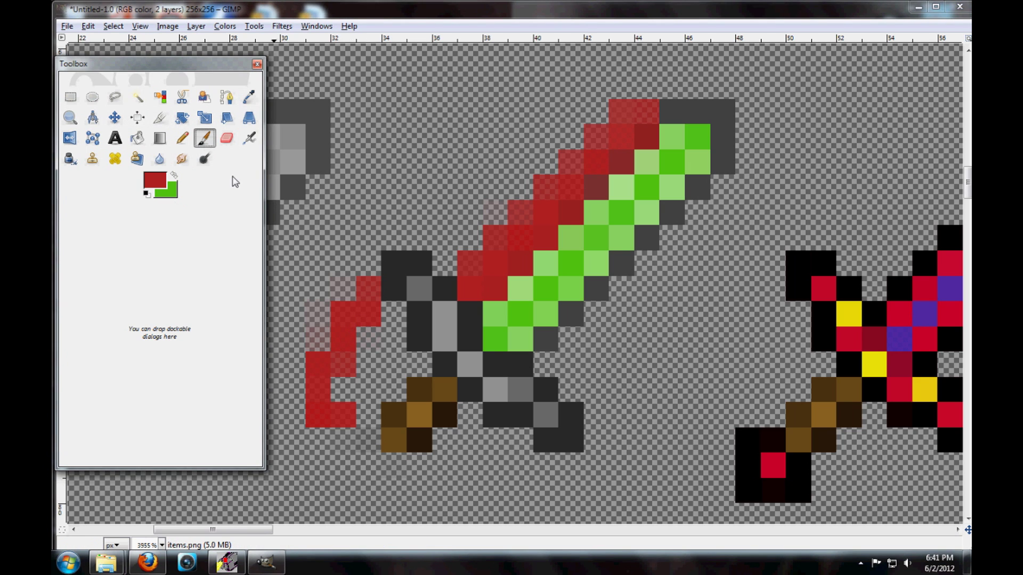
{"action": "left_click", "coordinate": [340, 363]}
{"action": "mouse_move", "coordinate": [319, 419]}
{"action": "left_mouse_down"}
{"action": "mouse_move", "coordinate": [342, 421]}
{"action": "mouse_move", "coordinate": [369, 446]}
{"action": "left_mouse_up"}
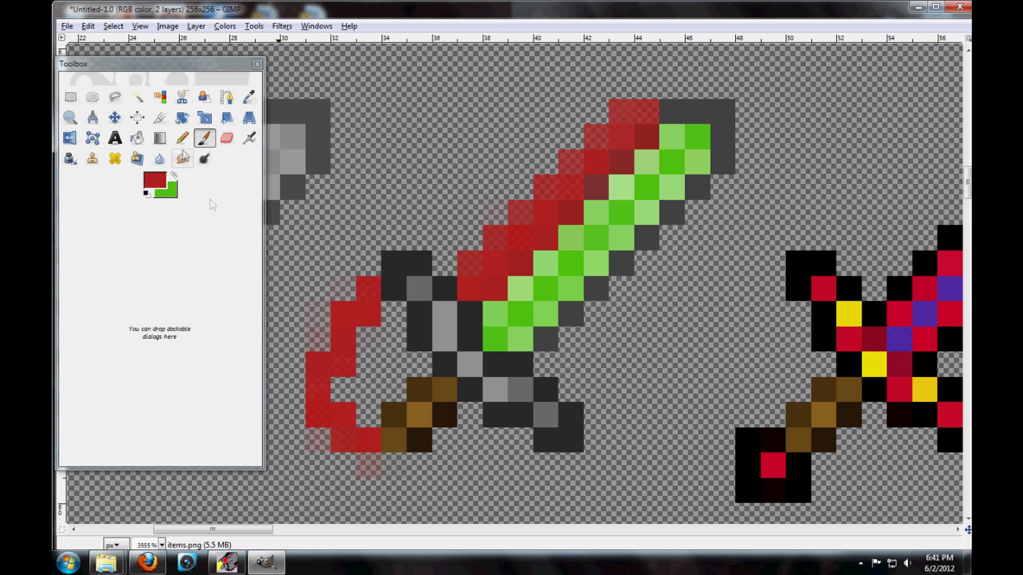
{"action": "left_click", "coordinate": [226, 138]}
{"action": "left_click", "coordinate": [332, 289]}
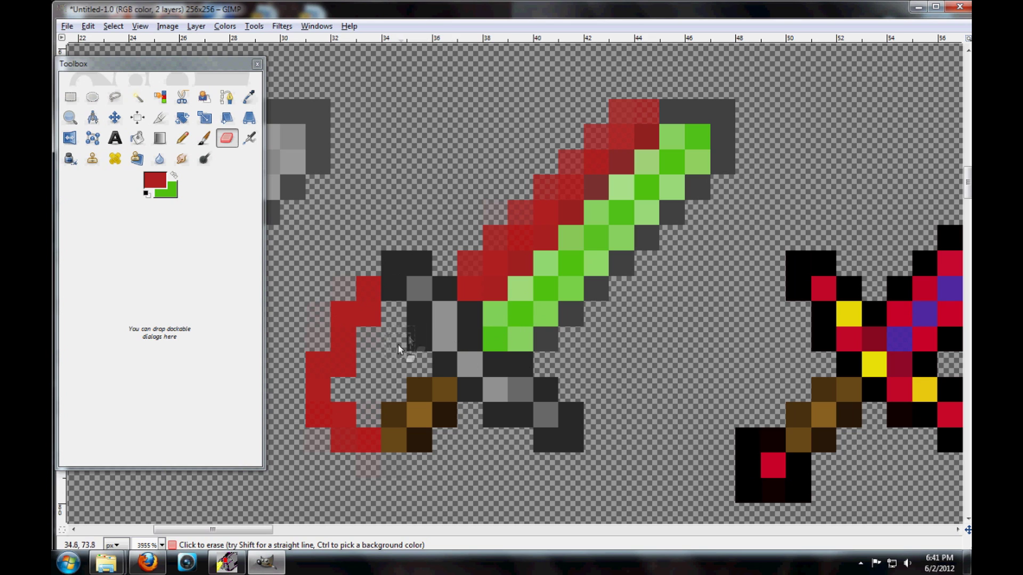
- Paint a lime-green 97d422 patch beneath the red curve and handle end, and erase some grey centre pixels of the guard
{"action": "left_click", "coordinate": [204, 137]}
{"action": "left_click", "coordinate": [155, 181]}
{"action": "mouse_move", "coordinate": [230, 370]}
{"action": "left_mouse_down"}
{"action": "mouse_move", "coordinate": [217, 375]}
{"action": "mouse_move", "coordinate": [239, 355]}
{"action": "left_mouse_up"}
{"action": "left_click", "coordinate": [394, 391]}
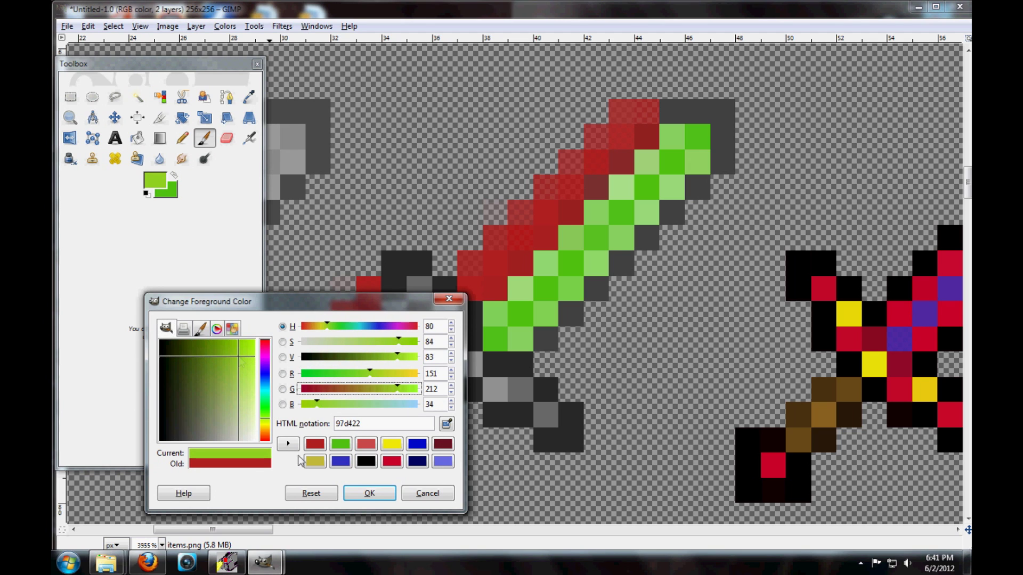
{"action": "left_click", "coordinate": [363, 495]}
{"action": "left_click", "coordinate": [369, 467]}
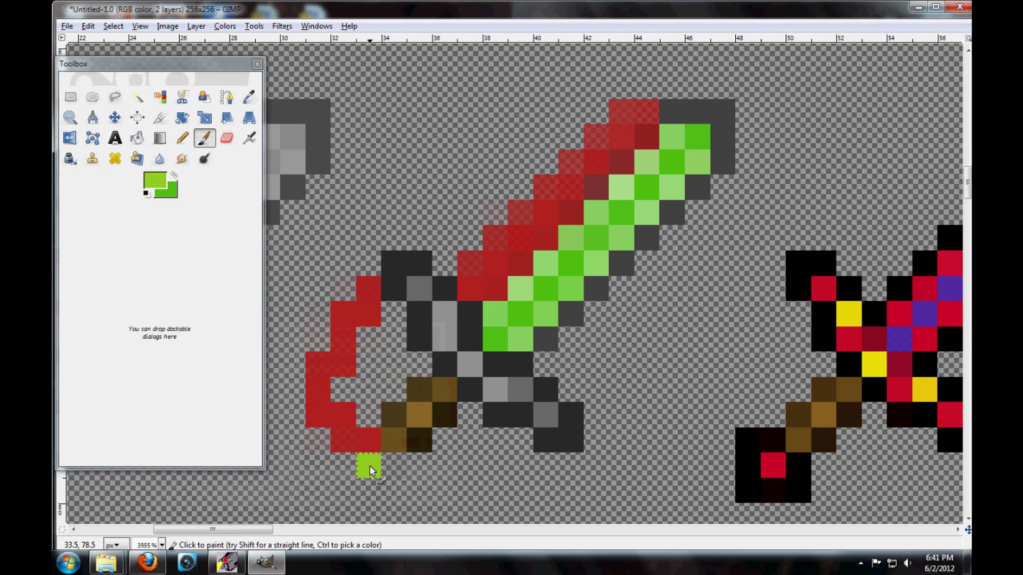
{"action": "mouse_move", "coordinate": [371, 493]}
{"action": "left_mouse_down"}
{"action": "mouse_move", "coordinate": [426, 499]}
{"action": "mouse_move", "coordinate": [420, 470]}
{"action": "mouse_move", "coordinate": [395, 468]}
{"action": "mouse_move", "coordinate": [369, 485]}
{"action": "mouse_move", "coordinate": [322, 464]}
{"action": "mouse_move", "coordinate": [321, 442]}
{"action": "mouse_move", "coordinate": [343, 442]}
{"action": "left_mouse_up"}
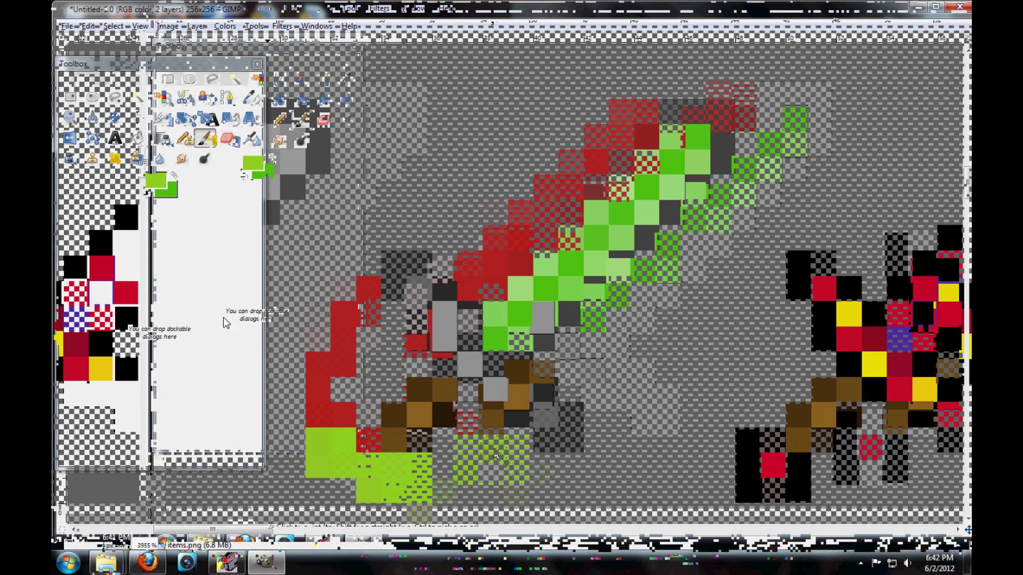
{"action": "left_click", "coordinate": [226, 139]}
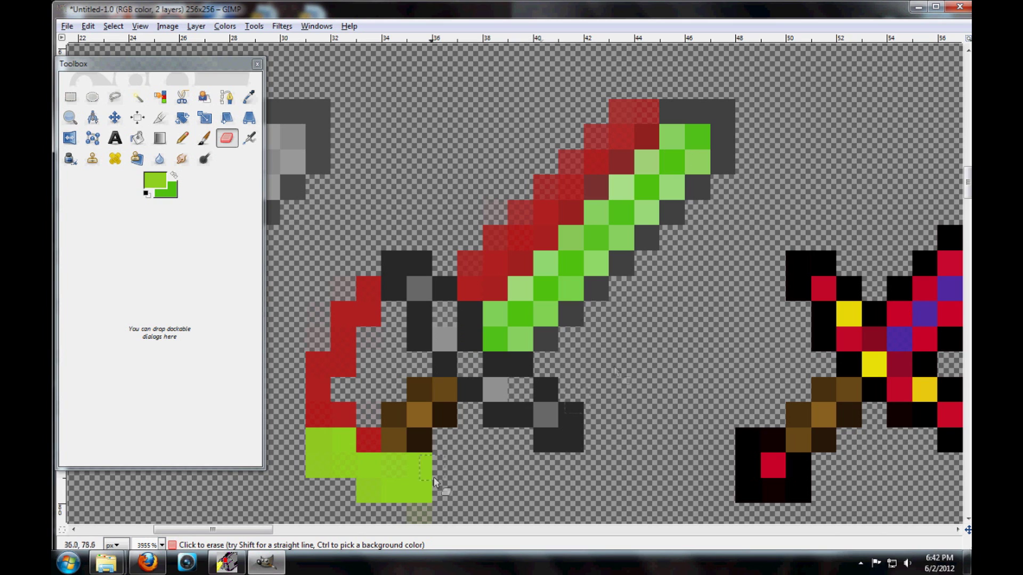
- Close the toolbox and export the image to the Desktop as items.png, keeping compression level 9
{"action": "left_click", "coordinate": [257, 64]}
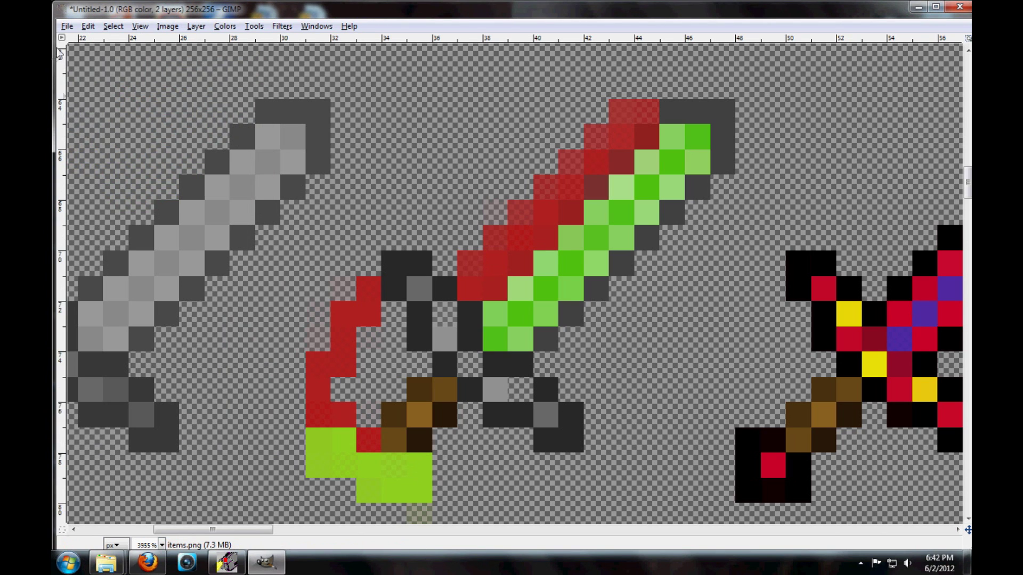
{"action": "left_click", "coordinate": [66, 27]}
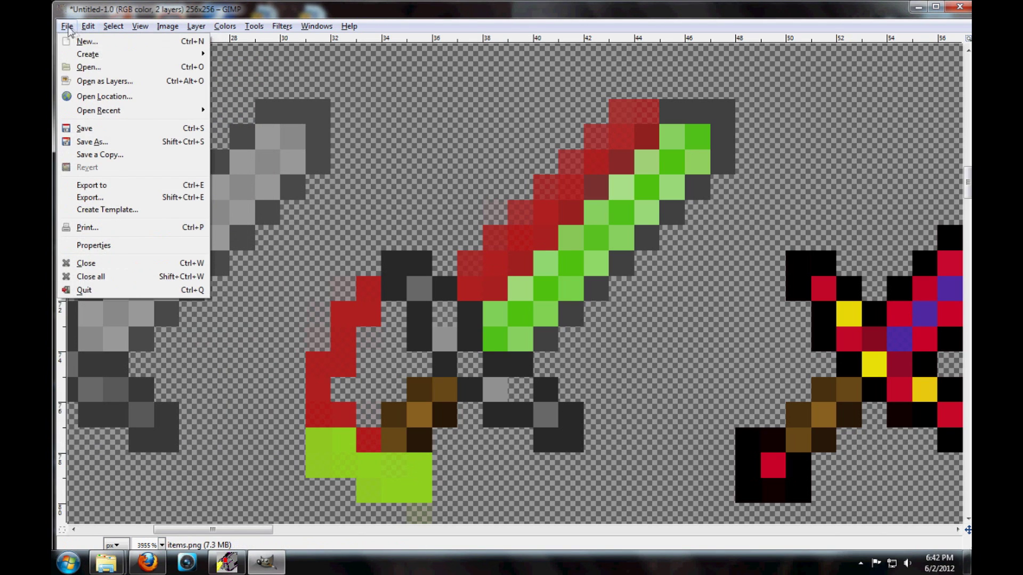
{"action": "left_click", "coordinate": [95, 195]}
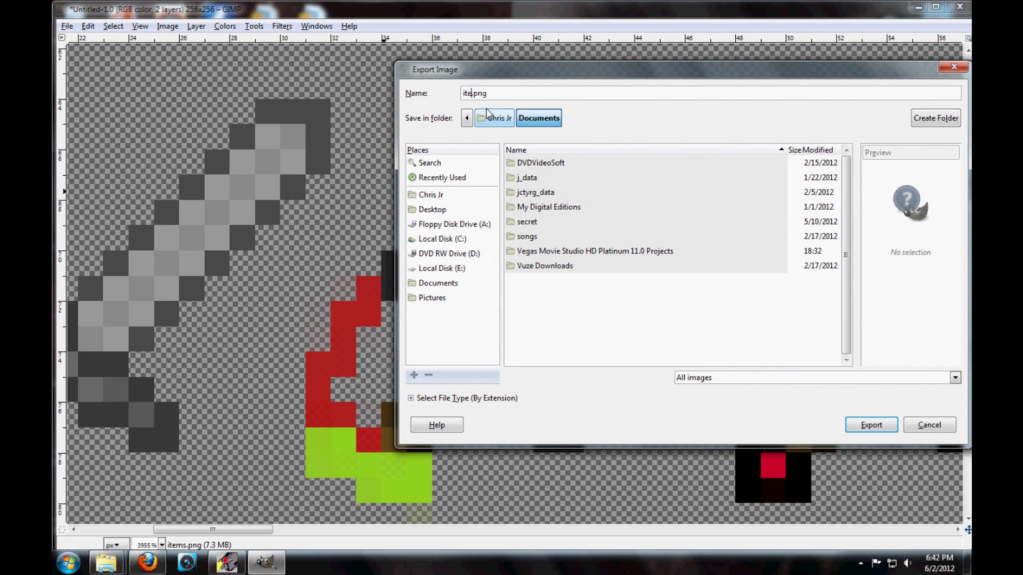
{"action": "left_click", "coordinate": [449, 210]}
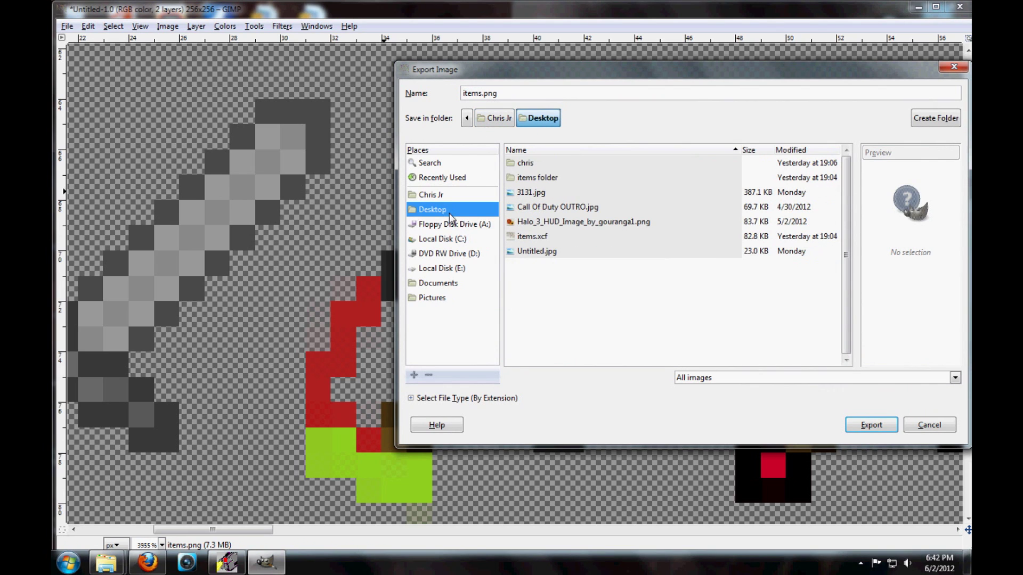
{"action": "left_click", "coordinate": [871, 425]}
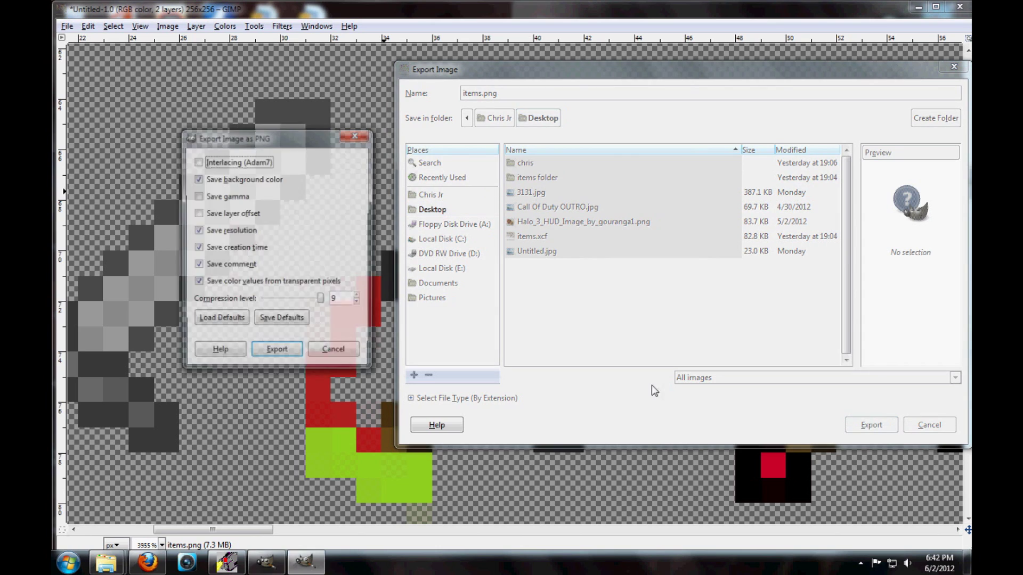
{"action": "left_click", "coordinate": [196, 178]}
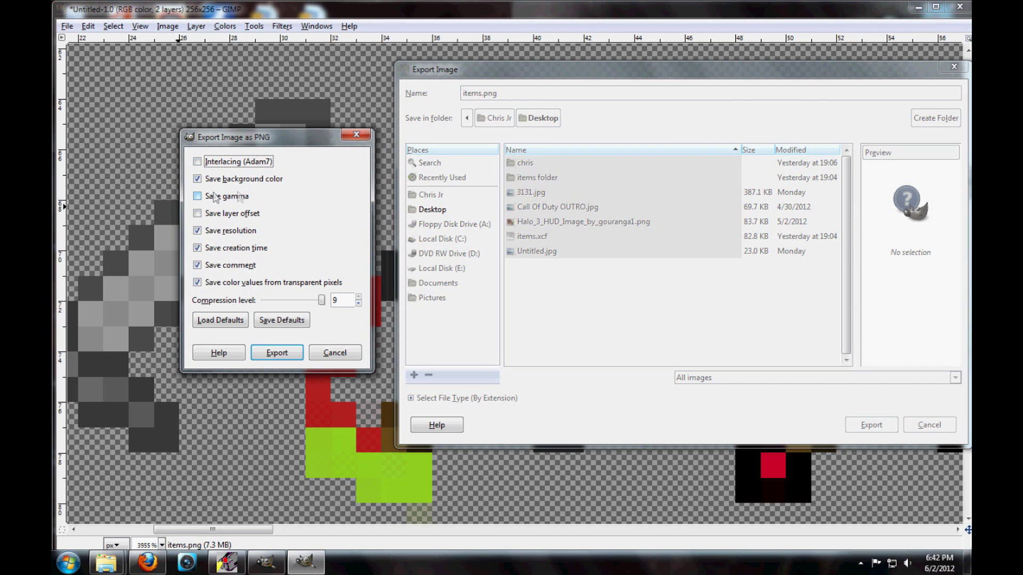
{"action": "left_click", "coordinate": [277, 349]}
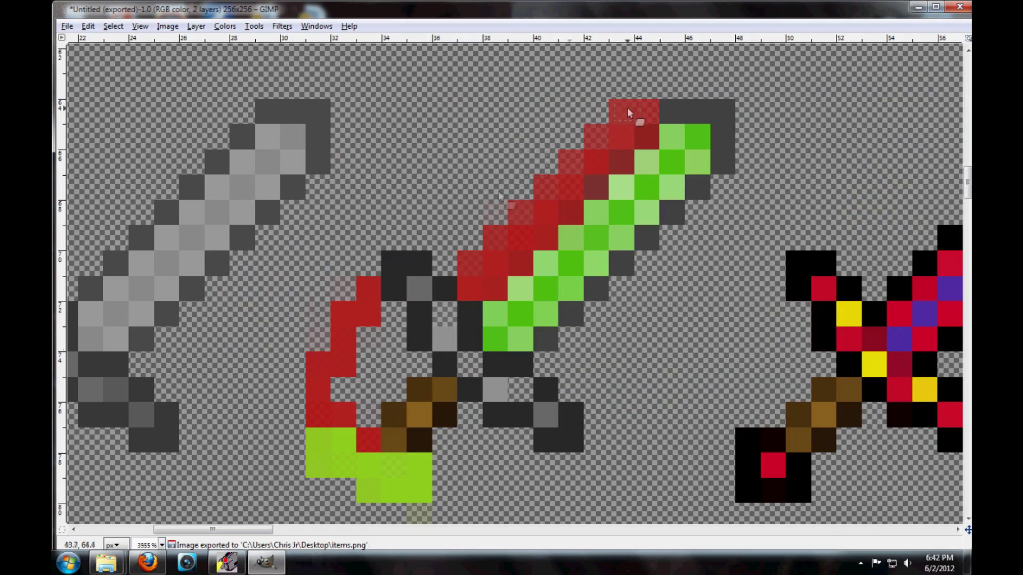
- Minimize the editor, open the exported items picture from the desktop in Windows Photo Viewer, and examine the redrawn sword up close
{"action": "left_click", "coordinate": [919, 9]}
{"action": "double_click", "coordinate": [314, 430]}
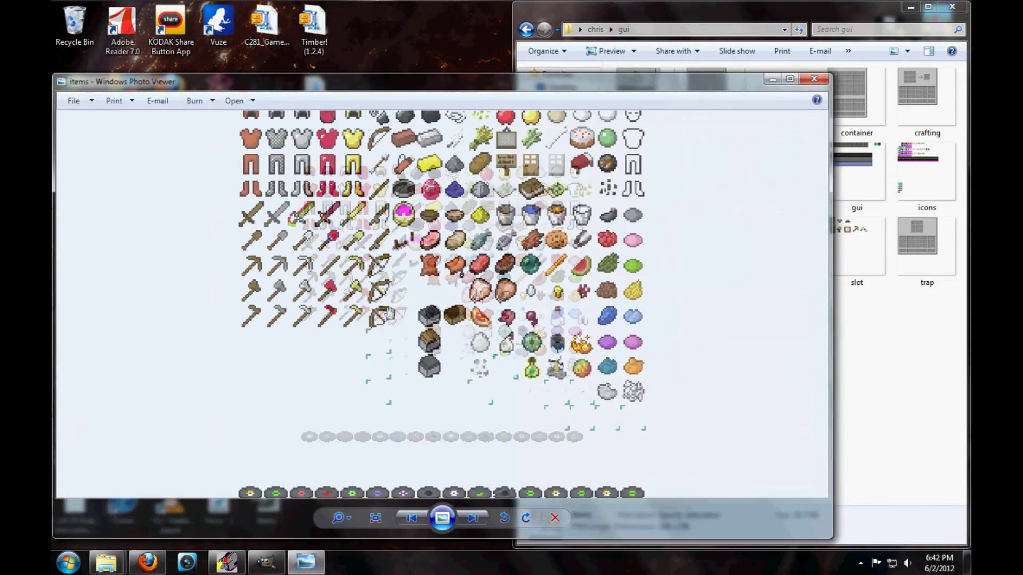
{"action": "scroll", "coordinate": [245, 189], "scroll_direction": "up", "scroll_amount": 6}
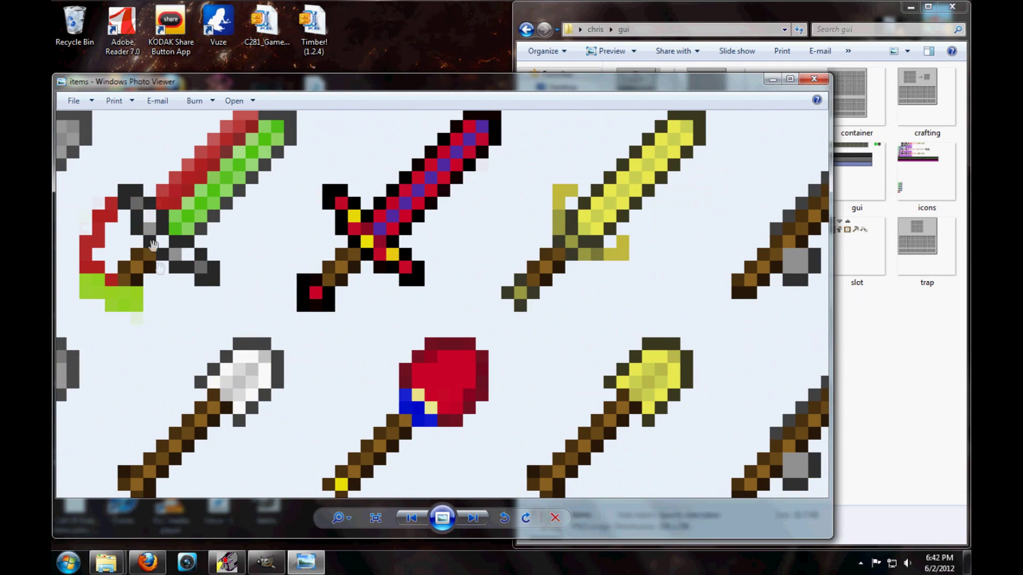
{"action": "left_click", "coordinate": [813, 79]}
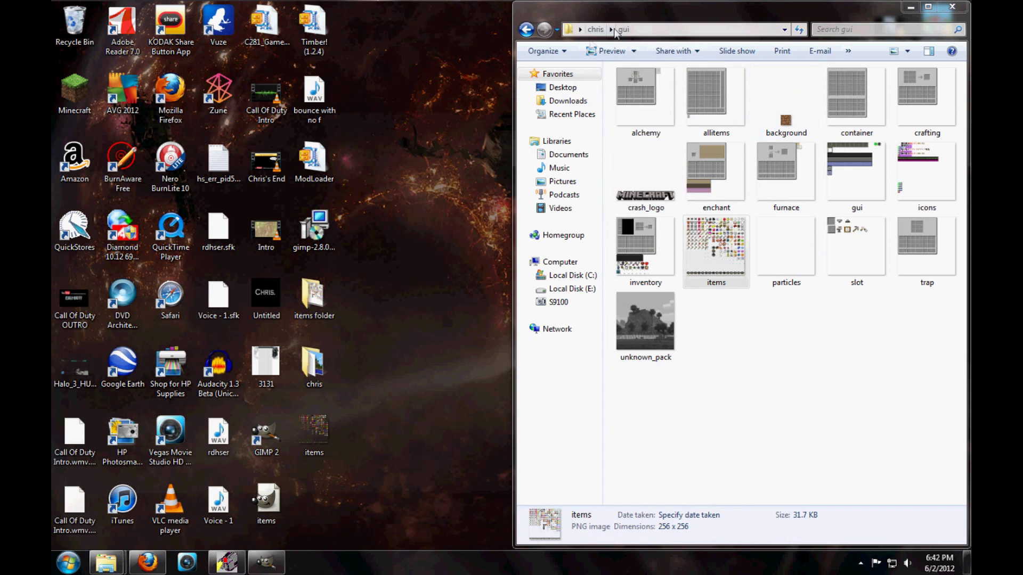
- Move the exported items picture from the desktop into the custom pack's gui folder, replacing the existing items file
{"action": "left_click", "coordinate": [529, 33]}
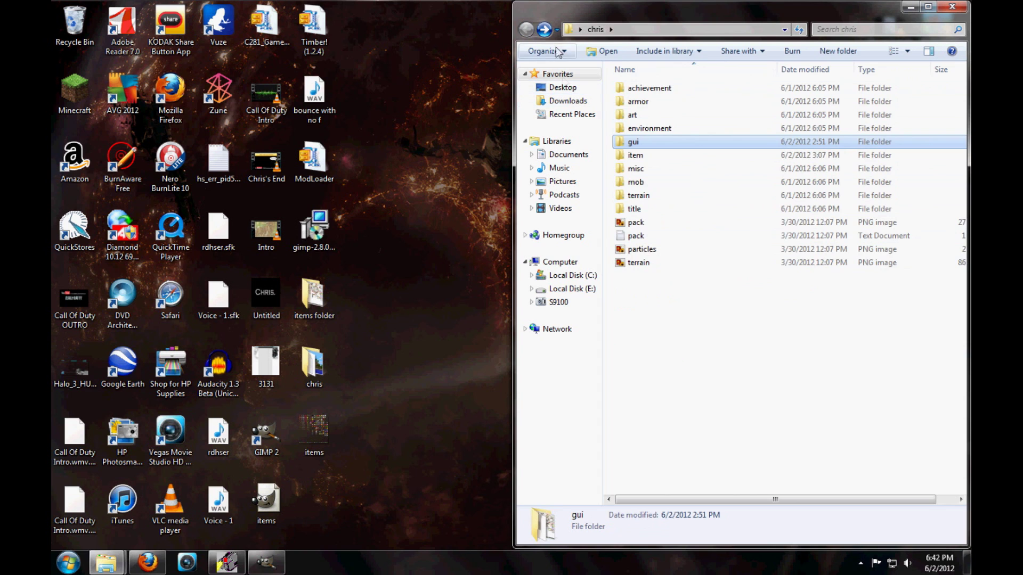
{"action": "left_click", "coordinate": [545, 31]}
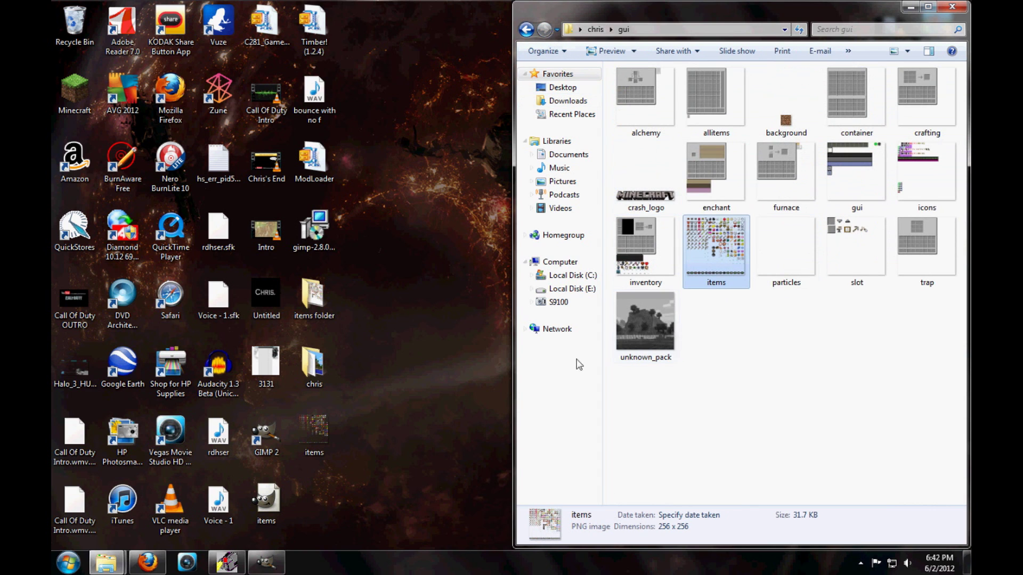
{"action": "left_click_drag", "start_coordinate": [314, 439], "coordinate": [733, 350]}
{"action": "left_click", "coordinate": [480, 220]}
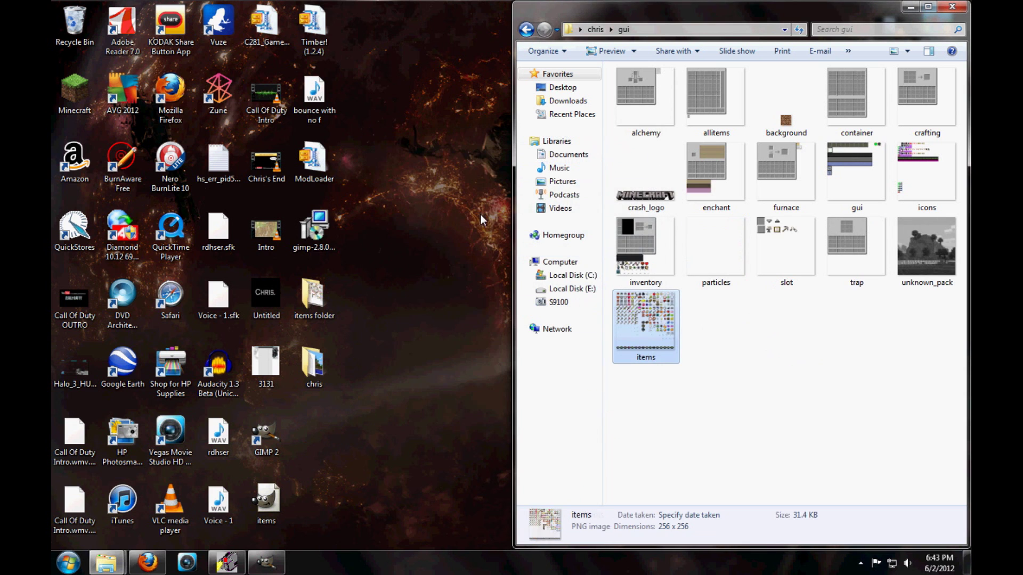
{"action": "left_click", "coordinate": [735, 338]}
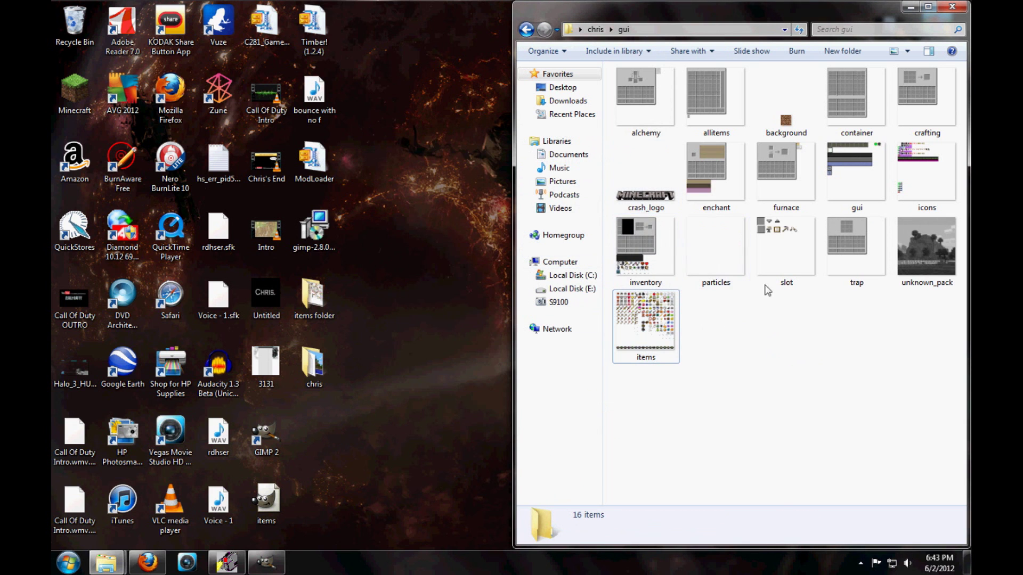
- Open the items picture in the gui folder, examine the redrawn sword and neighbouring items up close, and close the viewer
{"action": "double_click", "coordinate": [670, 346]}
{"action": "scroll", "coordinate": [292, 223], "scroll_direction": "up", "scroll_amount": 5}
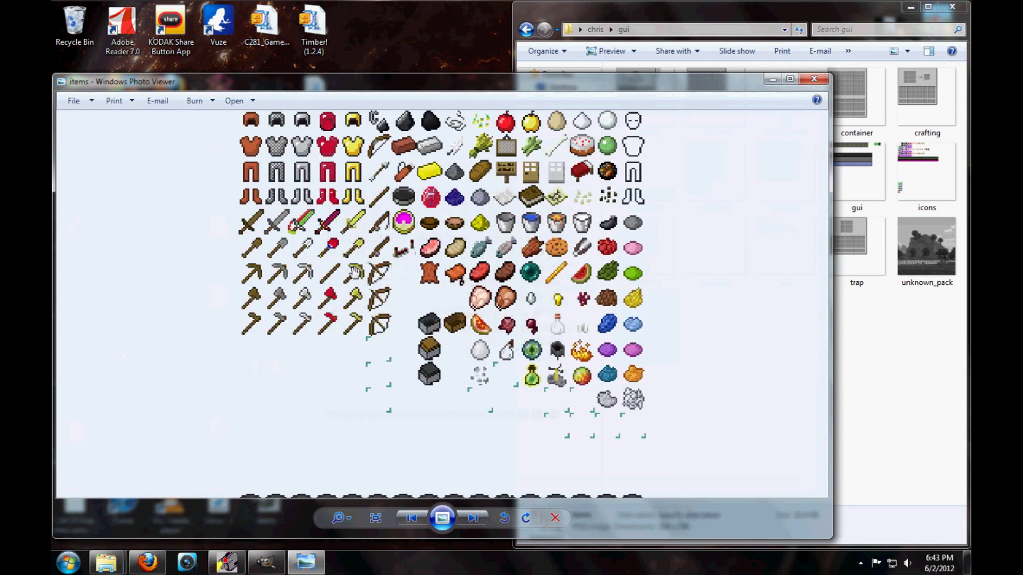
{"action": "scroll", "coordinate": [255, 212], "scroll_direction": "down", "scroll_amount": 3}
{"action": "scroll", "coordinate": [203, 202], "scroll_direction": "up", "scroll_amount": 6}
{"action": "scroll", "coordinate": [163, 190], "scroll_direction": "down", "scroll_amount": 4}
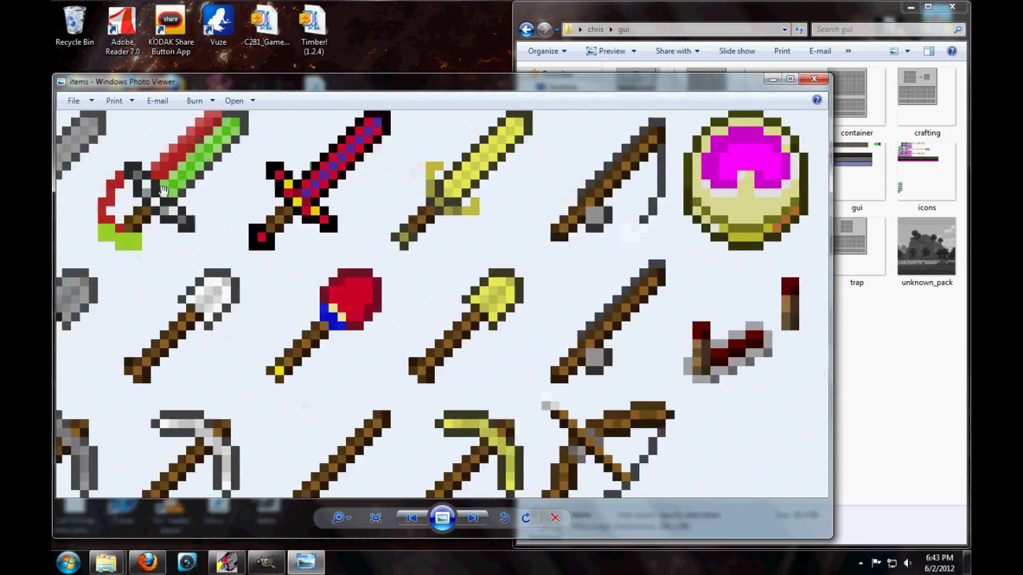
{"action": "scroll", "coordinate": [181, 199], "scroll_direction": "down", "scroll_amount": 3}
{"action": "scroll", "coordinate": [452, 303], "scroll_direction": "up", "scroll_amount": 5}
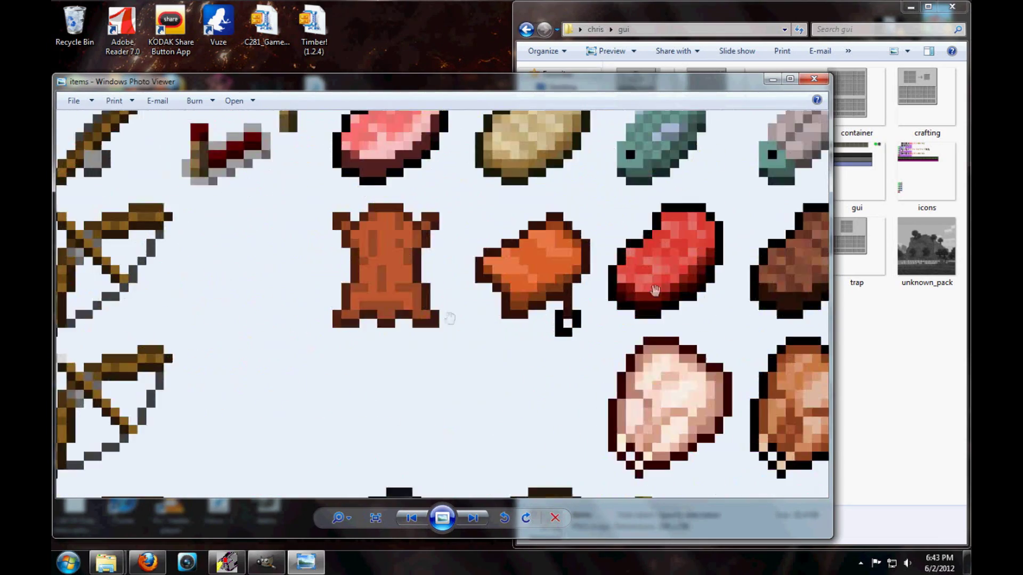
{"action": "scroll", "coordinate": [616, 327], "scroll_direction": "down", "scroll_amount": 1}
{"action": "scroll", "coordinate": [617, 326], "scroll_direction": "down", "scroll_amount": 1}
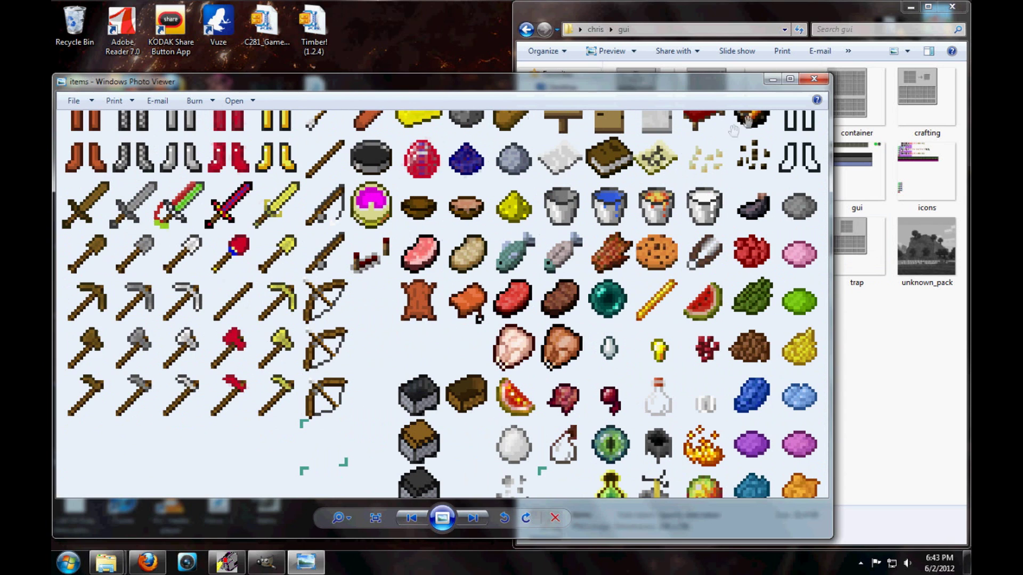
{"action": "left_click", "coordinate": [821, 84]}
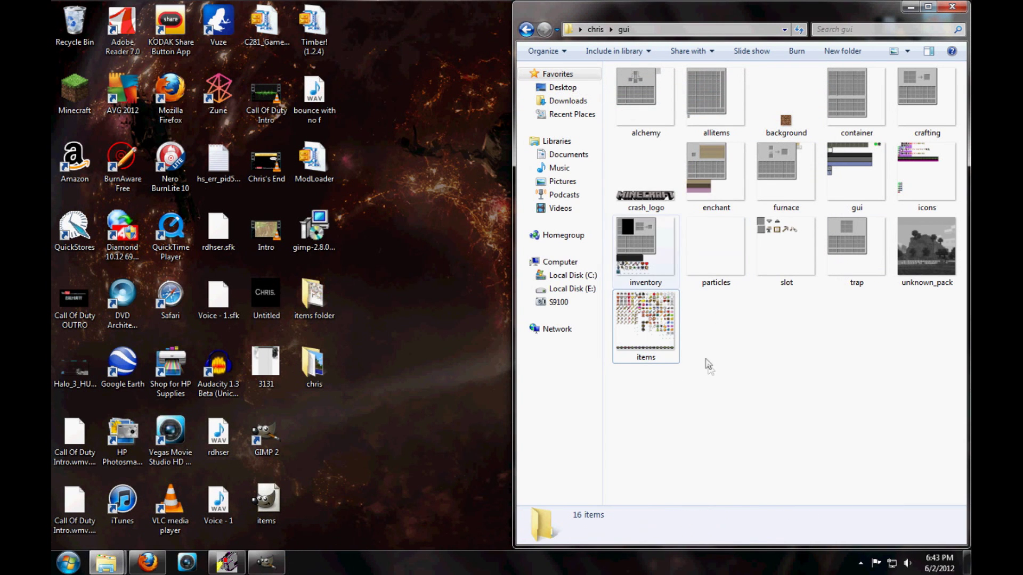
- Go up to the pack's main folder and open minecraft.jar from the .minecraft bin folder in WinRAR beside it, dismissing the licence notice
{"action": "left_click", "coordinate": [526, 28]}
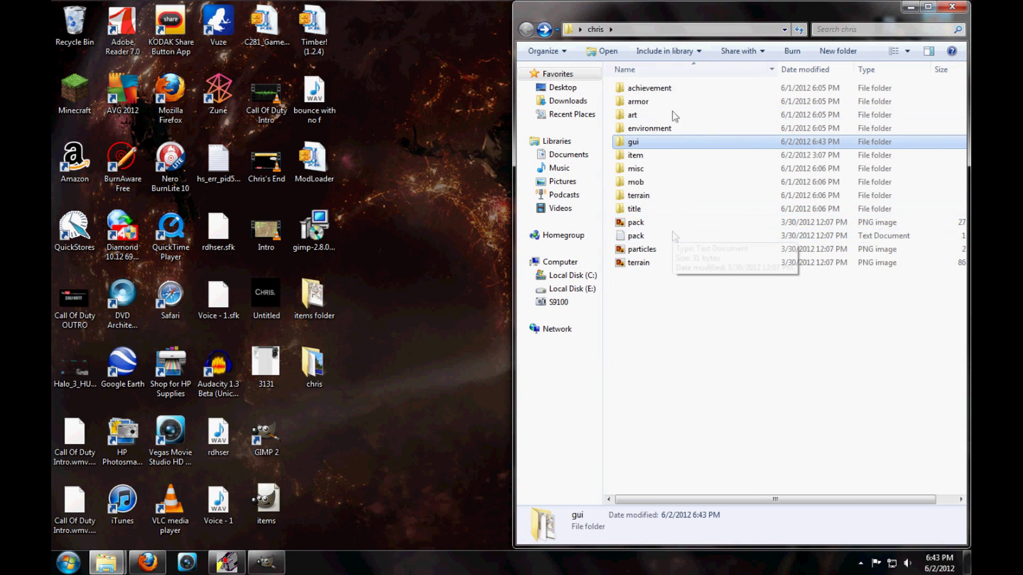
{"action": "mouse_move", "coordinate": [106, 562]}
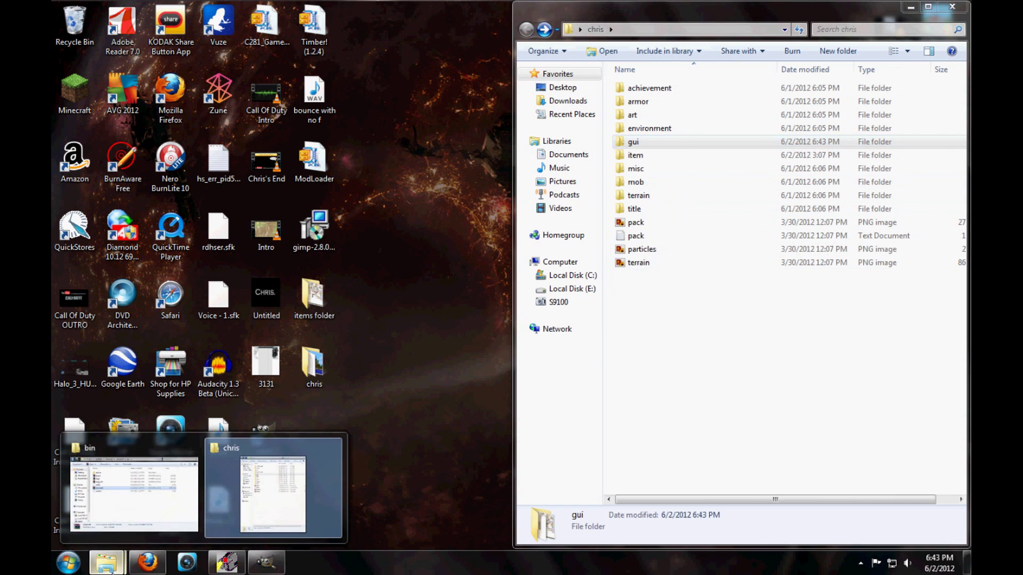
{"action": "left_click", "coordinate": [114, 490]}
{"action": "left_click_drag", "start_coordinate": [391, 17], "coordinate": [52, 32]}
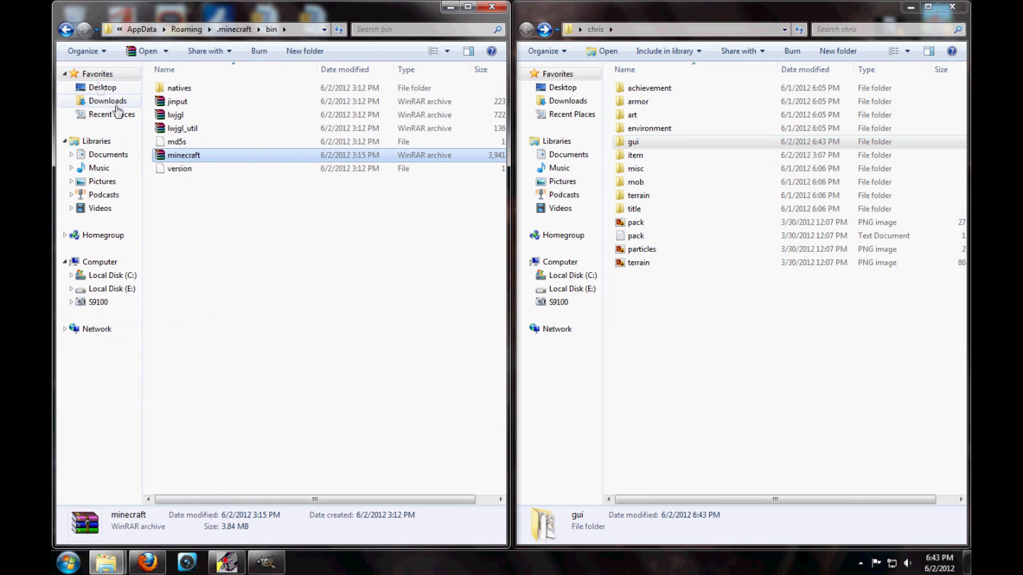
{"action": "double_click", "coordinate": [184, 155]}
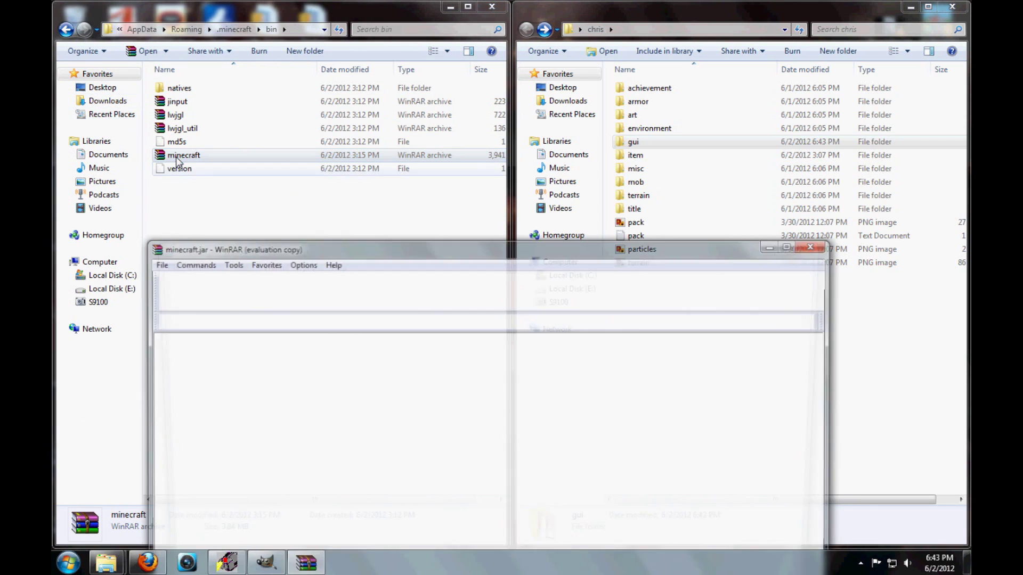
{"action": "left_click_drag", "start_coordinate": [358, 246], "coordinate": [53, 121]}
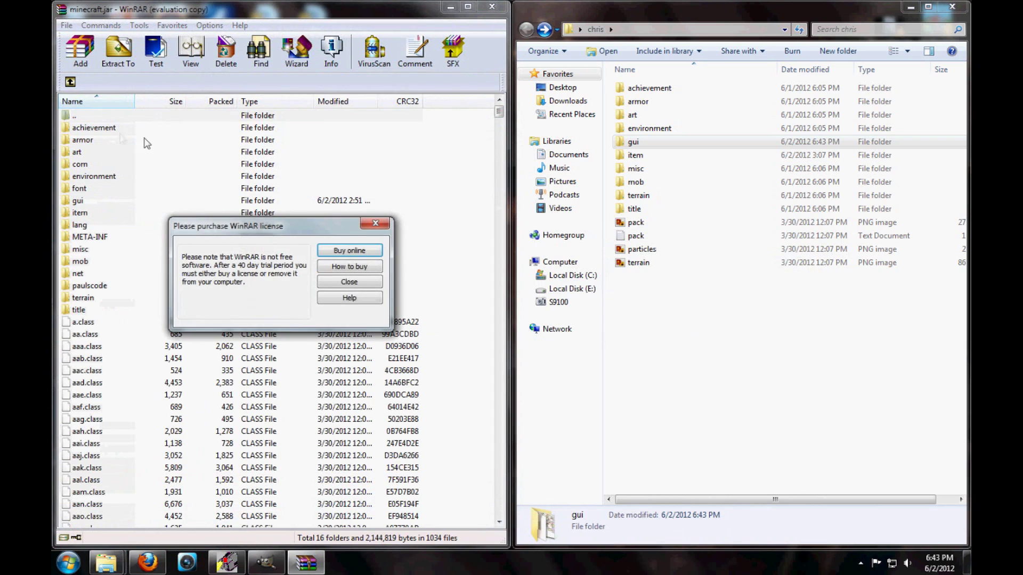
{"action": "left_click", "coordinate": [375, 224]}
- Add the pack's gui folder to the root of minecraft.jar with the update mode Add and replace files
{"action": "left_click", "coordinate": [719, 319]}
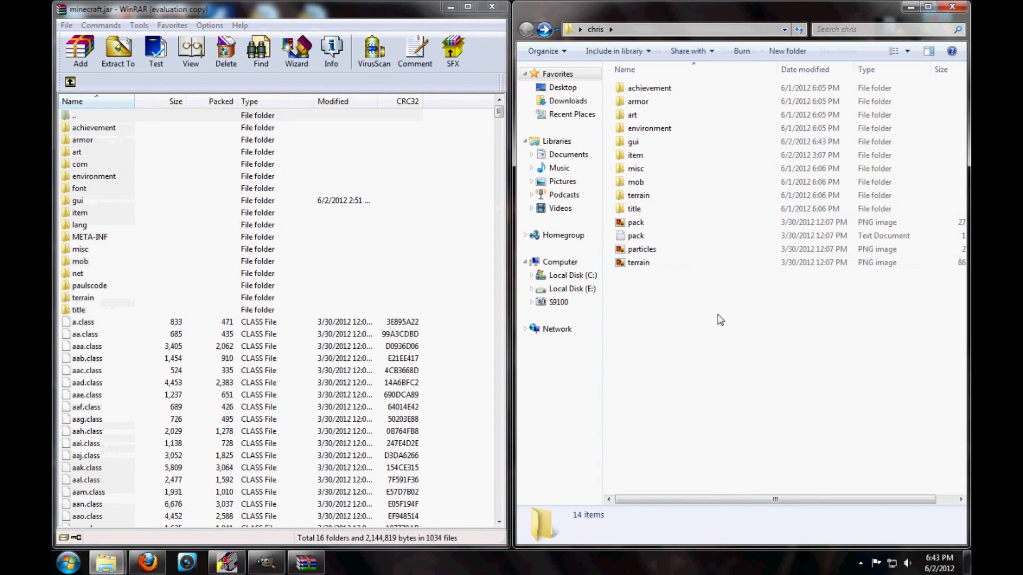
{"action": "left_click", "coordinate": [645, 146]}
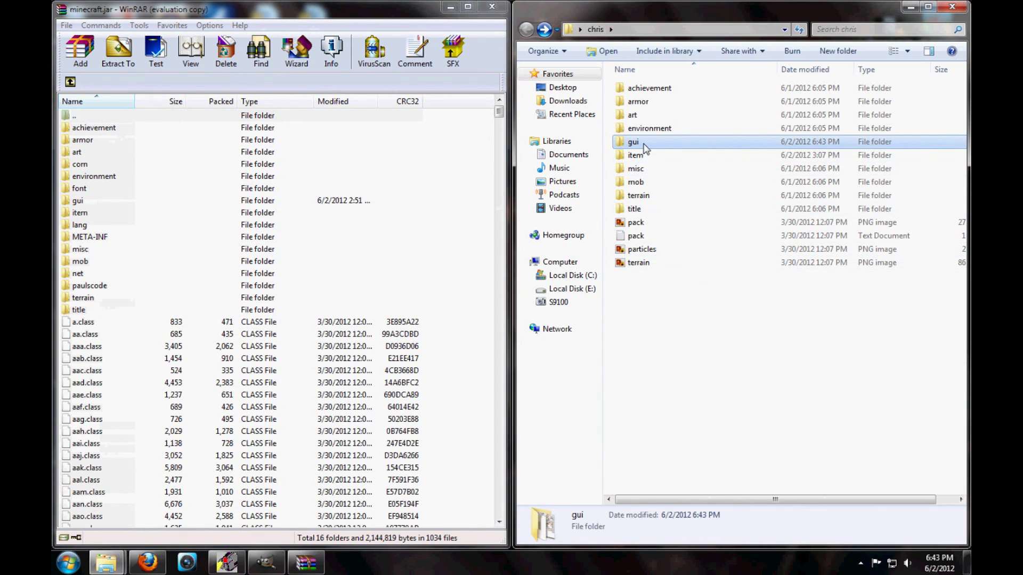
{"action": "left_click_drag", "start_coordinate": [646, 148], "coordinate": [498, 165]}
{"action": "left_click_drag", "start_coordinate": [432, 202], "coordinate": [434, 202]}
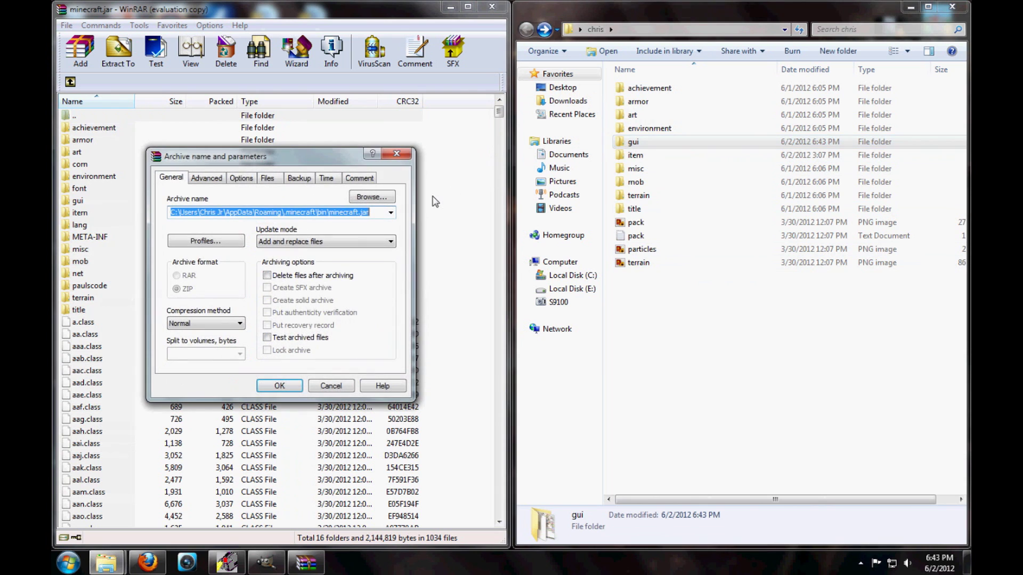
{"action": "left_click", "coordinate": [280, 385]}
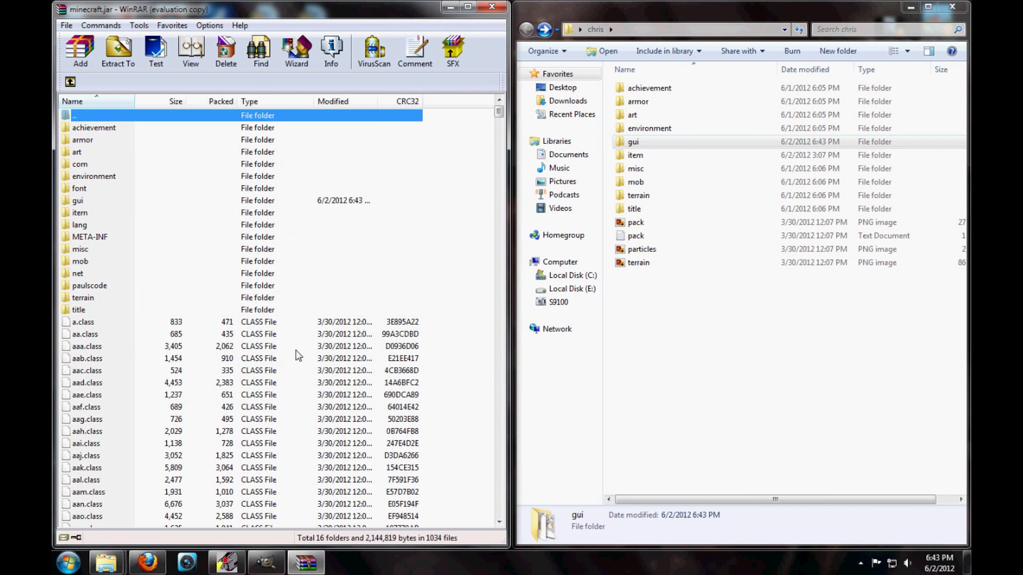
- Close the minecraft.jar archive, the pack folder window and the bin folder window
{"action": "left_click", "coordinate": [492, 7]}
{"action": "left_click", "coordinate": [952, 6]}
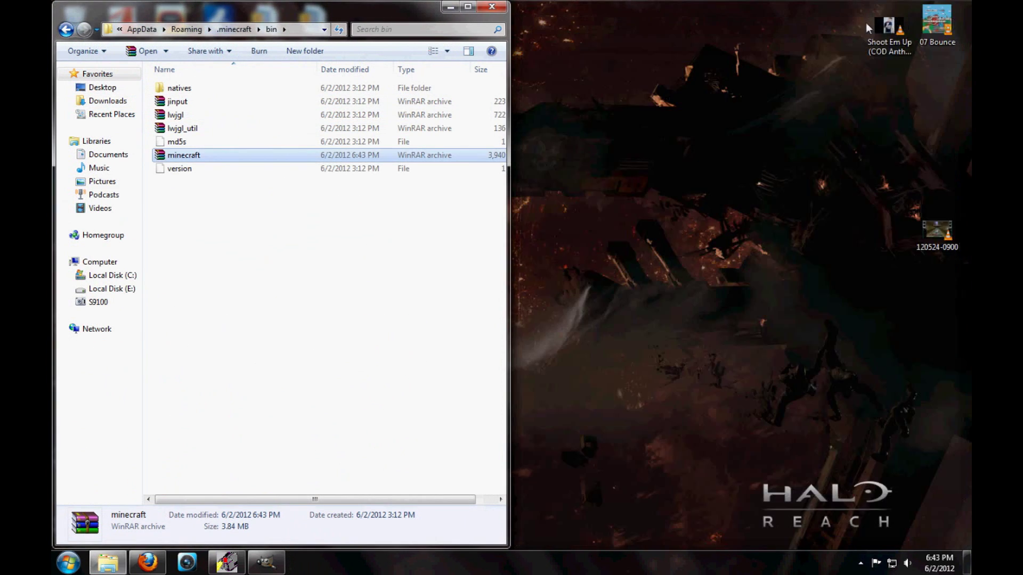
{"action": "left_click", "coordinate": [491, 6]}
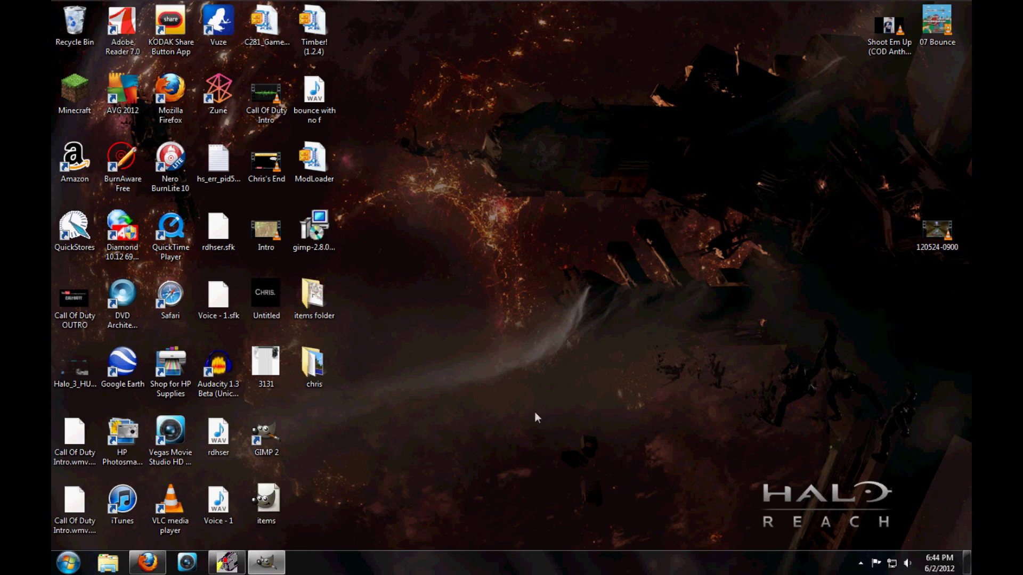
- Bring up the edited sword in GIMP briefly, switch to Minecraft and load the single-player save New World
{"action": "left_click", "coordinate": [278, 569]}
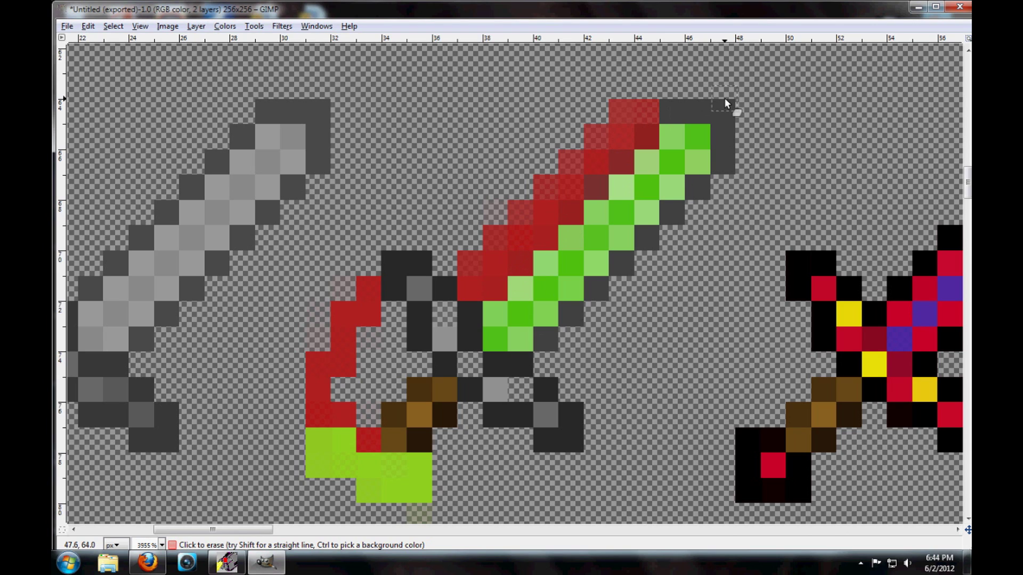
{"action": "left_click", "coordinate": [542, 283]}
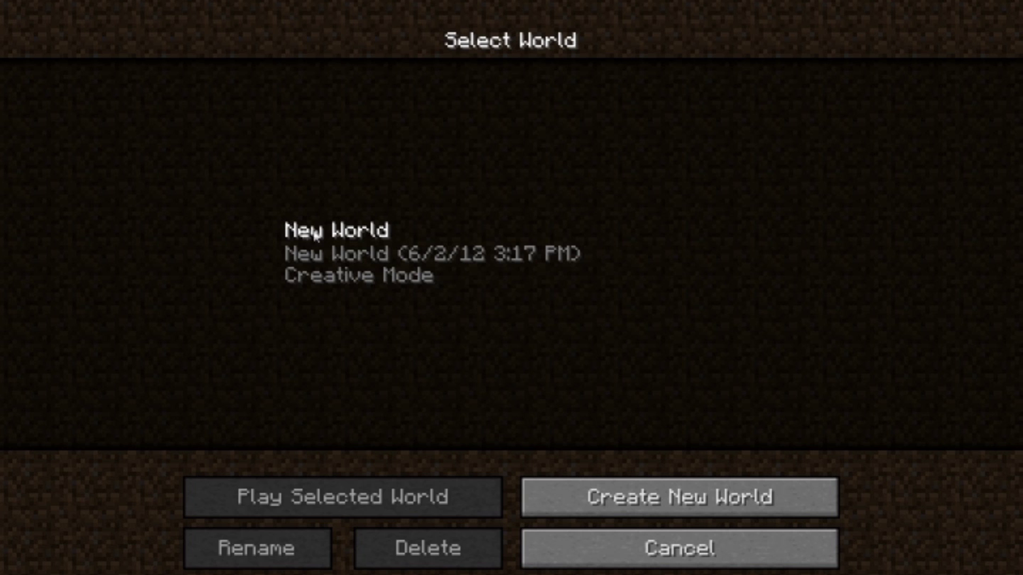
{"action": "left_click", "coordinate": [315, 235]}
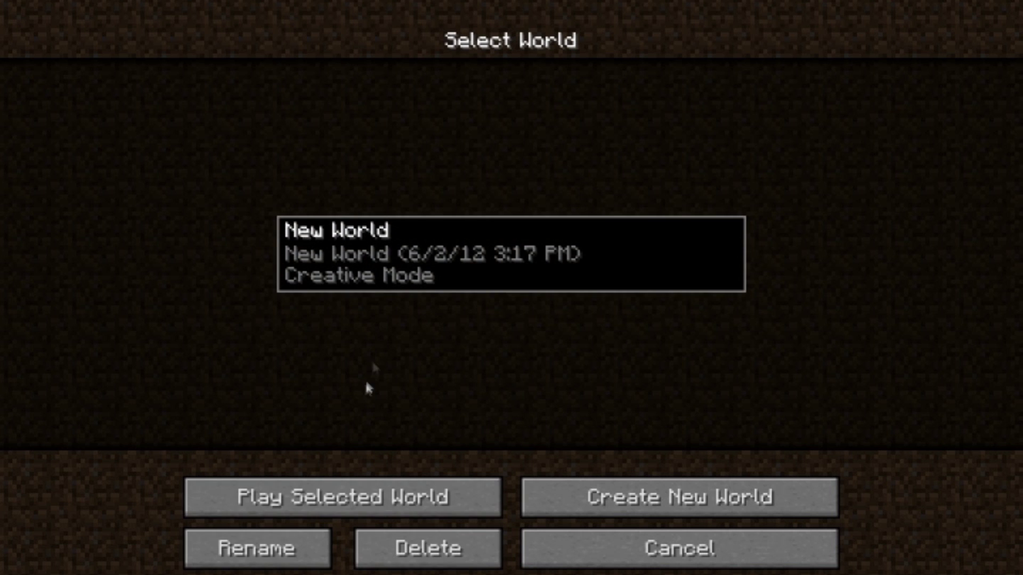
{"action": "left_click", "coordinate": [352, 483]}
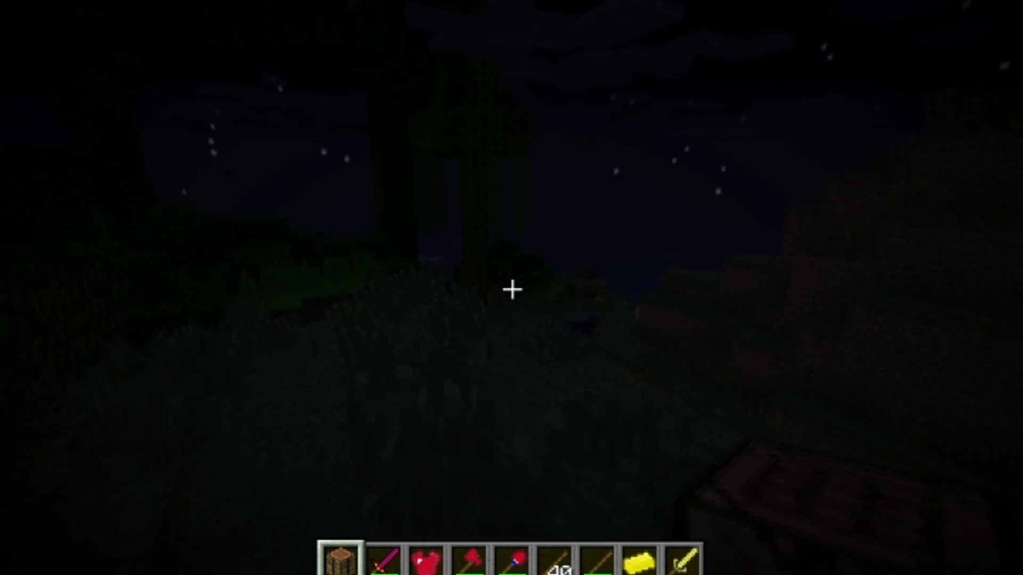
- Replace the crafting table in the first hotbar slot with a bed from the creative item selection
{"action": "key", "text": "e"}
{"action": "left_click", "coordinate": [357, 475]}
{"action": "left_click", "coordinate": [396, 352]}
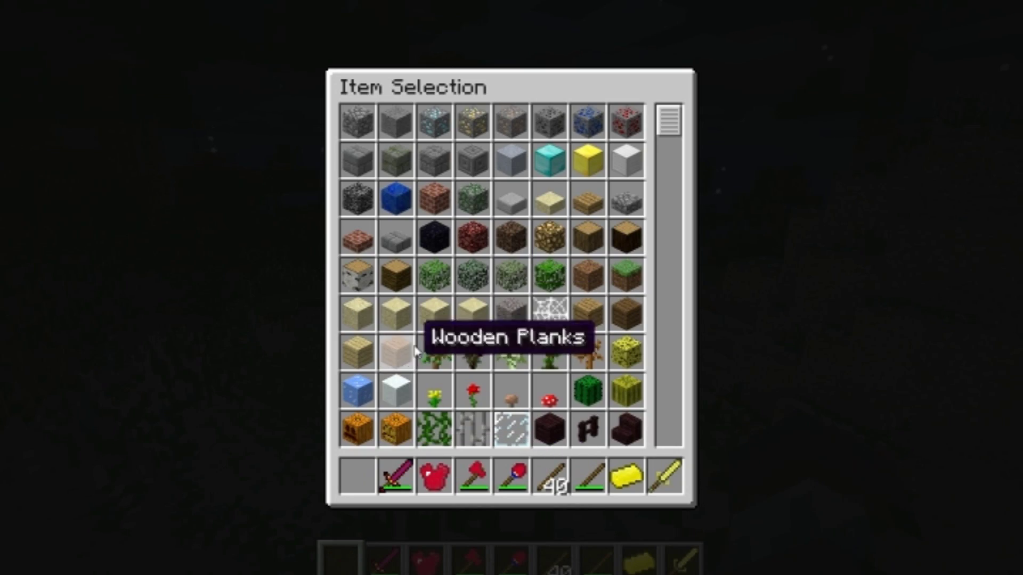
{"action": "scroll", "coordinate": [417, 349], "scroll_direction": "down", "scroll_amount": 3}
{"action": "scroll", "coordinate": [417, 348], "scroll_direction": "down", "scroll_amount": 8}
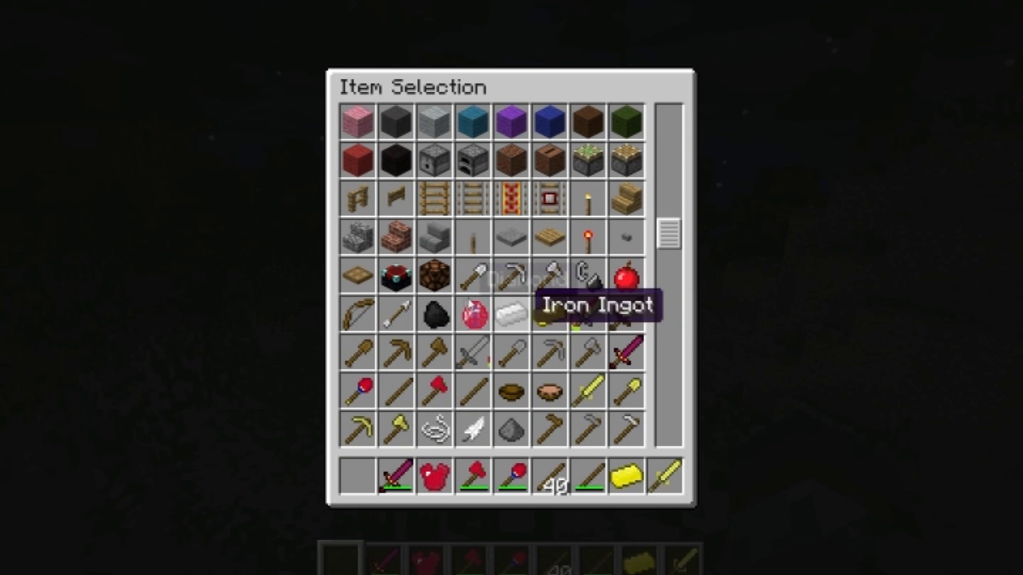
{"action": "scroll", "coordinate": [501, 278], "scroll_direction": "down", "scroll_amount": 7}
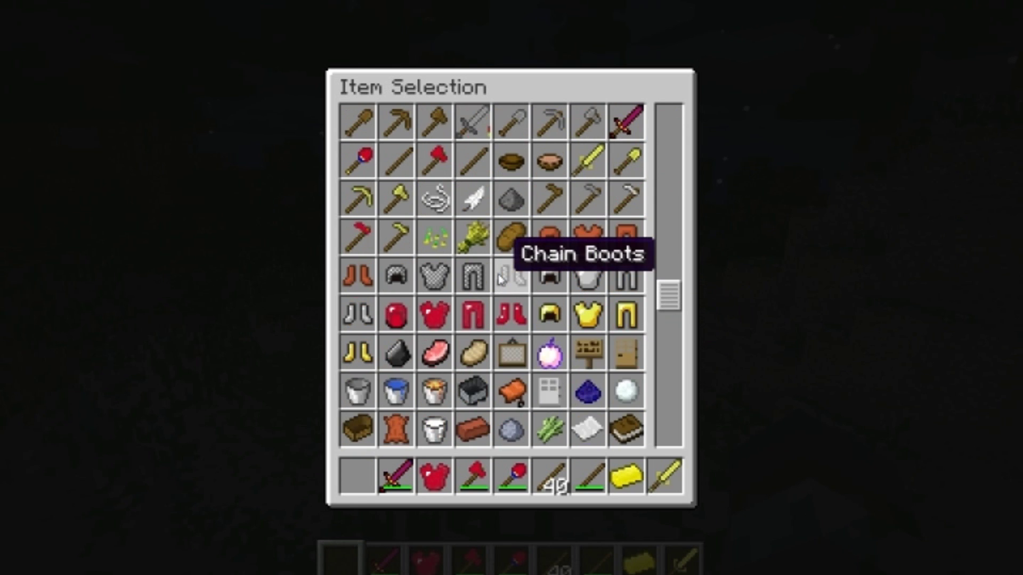
{"action": "scroll", "coordinate": [511, 266], "scroll_direction": "down", "scroll_amount": 4}
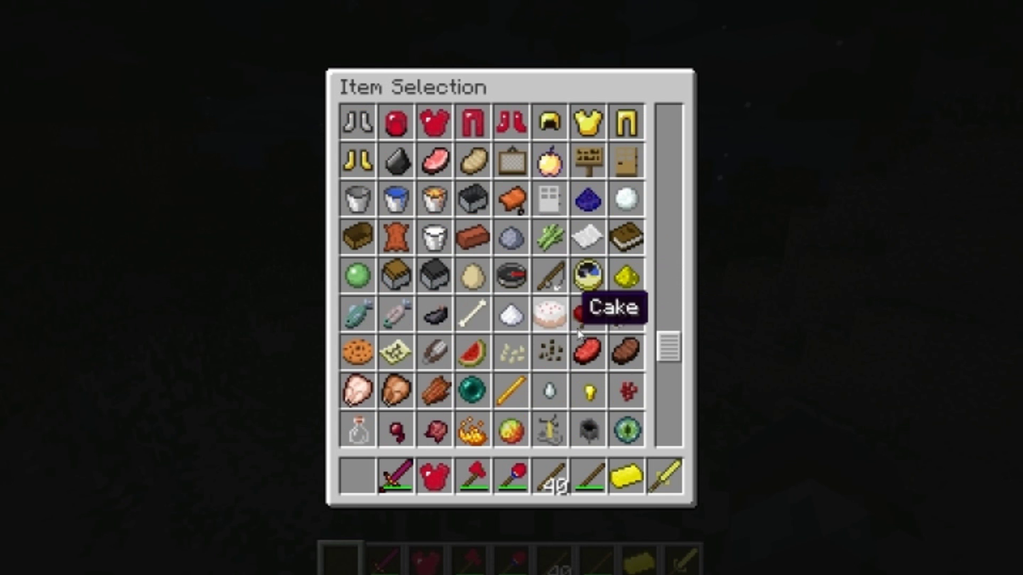
{"action": "left_click", "coordinate": [587, 315]}
{"action": "left_click", "coordinate": [358, 476]}
{"action": "key", "text": "e"}
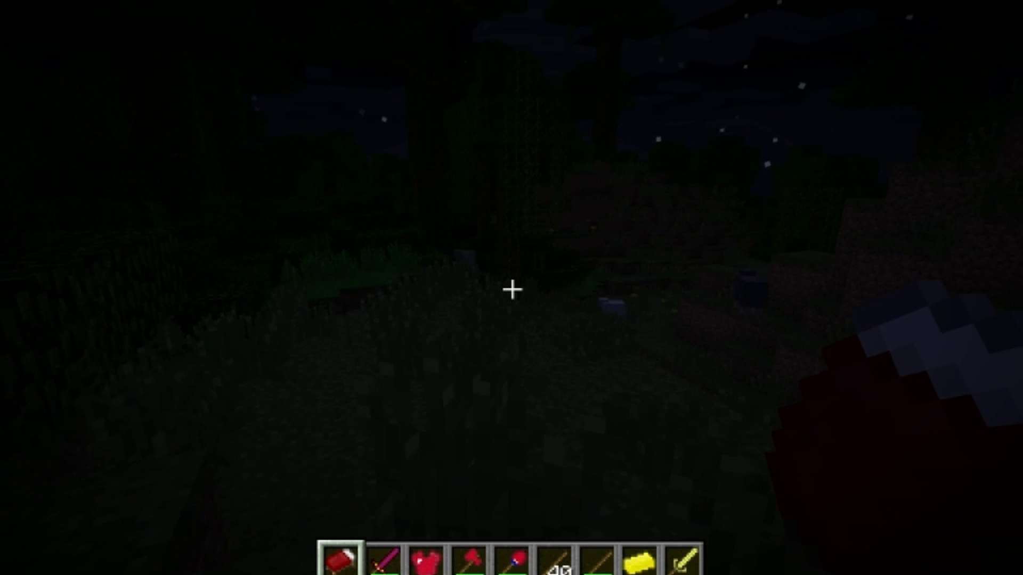
- Sleep in a bed placed on the grass until morning and switch to the diamond sword
{"action": "right_click", "coordinate": [512, 290]}
{"action": "right_click", "coordinate": [512, 289]}
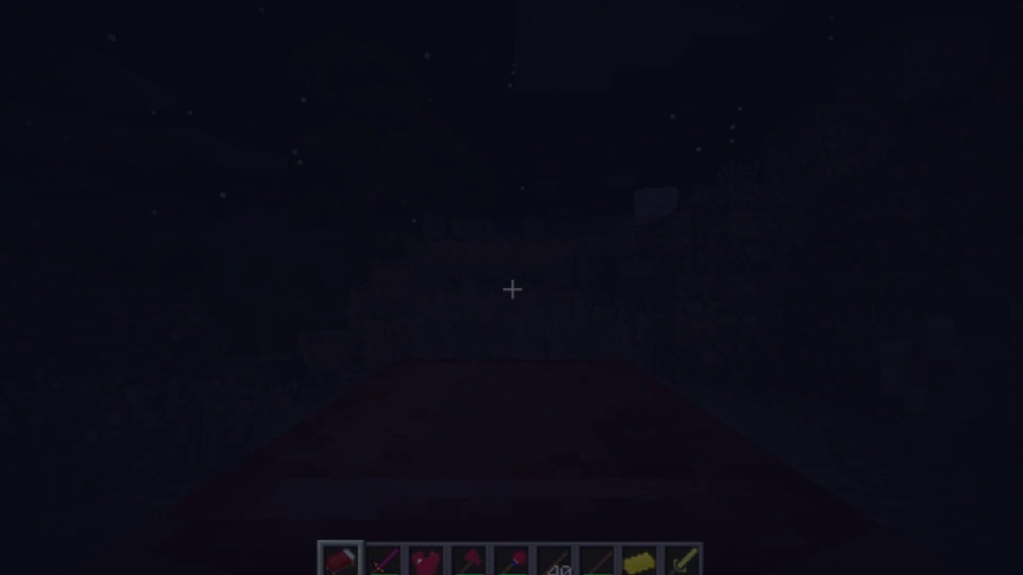
{"action": "scroll", "coordinate": [512, 290], "scroll_direction": "down", "scroll_amount": 1}
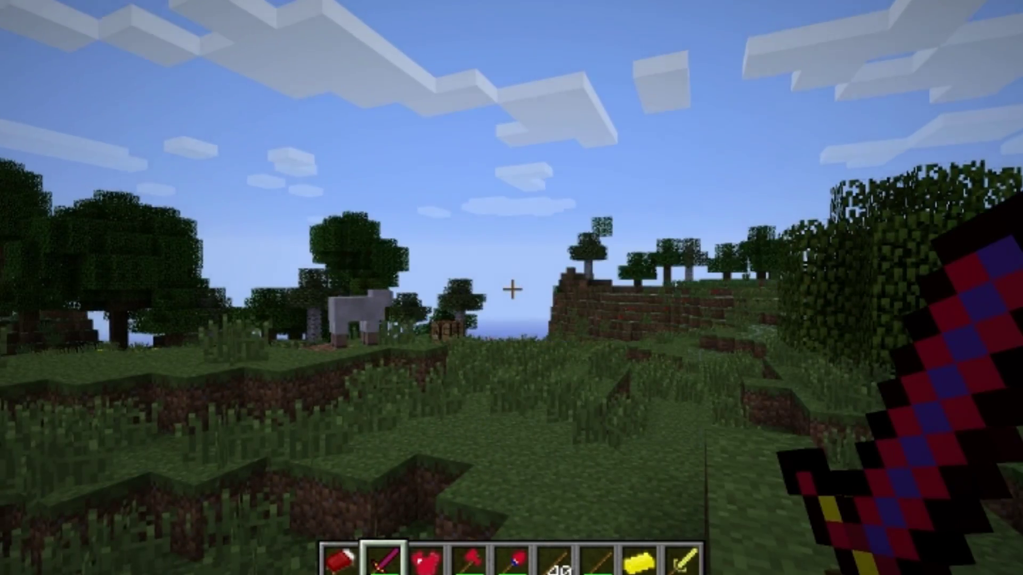
- Cycle through the hotbar tools to examine how the retextured items look in hand
{"action": "key", "text": "e"}
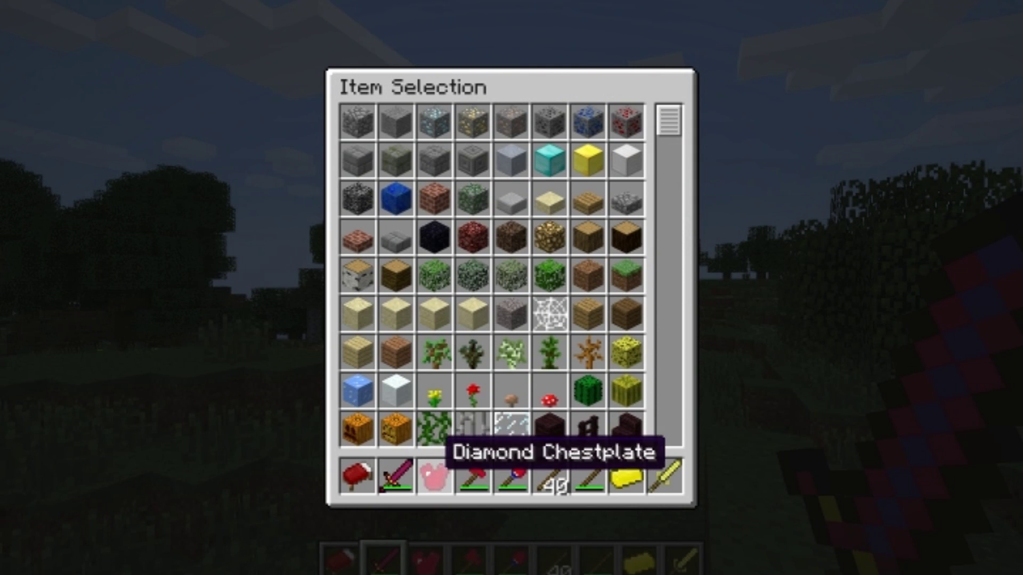
{"action": "key", "text": "e"}
{"action": "scroll", "coordinate": [512, 289], "scroll_direction": "down", "scroll_amount": 1}
{"action": "scroll", "coordinate": [512, 289], "scroll_direction": "down", "scroll_amount": 2}
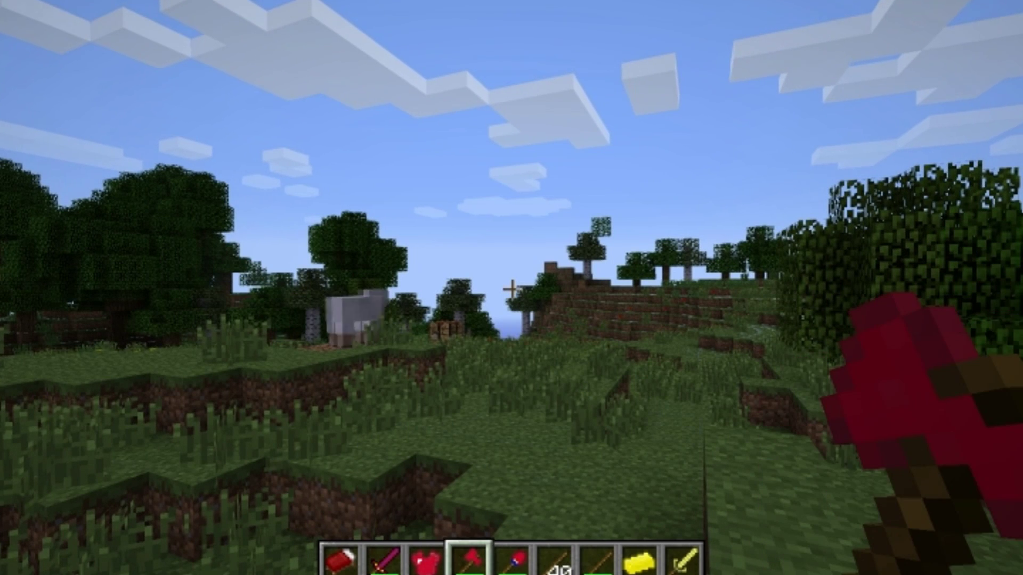
{"action": "scroll", "coordinate": [511, 290], "scroll_direction": "down", "scroll_amount": 1}
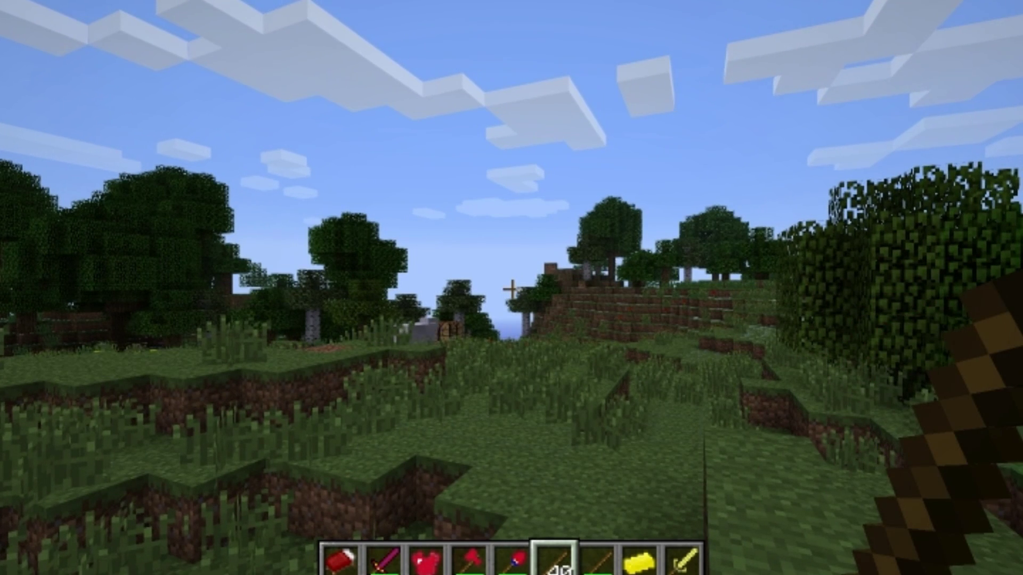
{"action": "scroll", "coordinate": [512, 289], "scroll_direction": "down", "scroll_amount": 1}
- Remove the Diamond Chestplate, the sword and the bed from the first three hotbar slots
{"action": "key", "text": "e"}
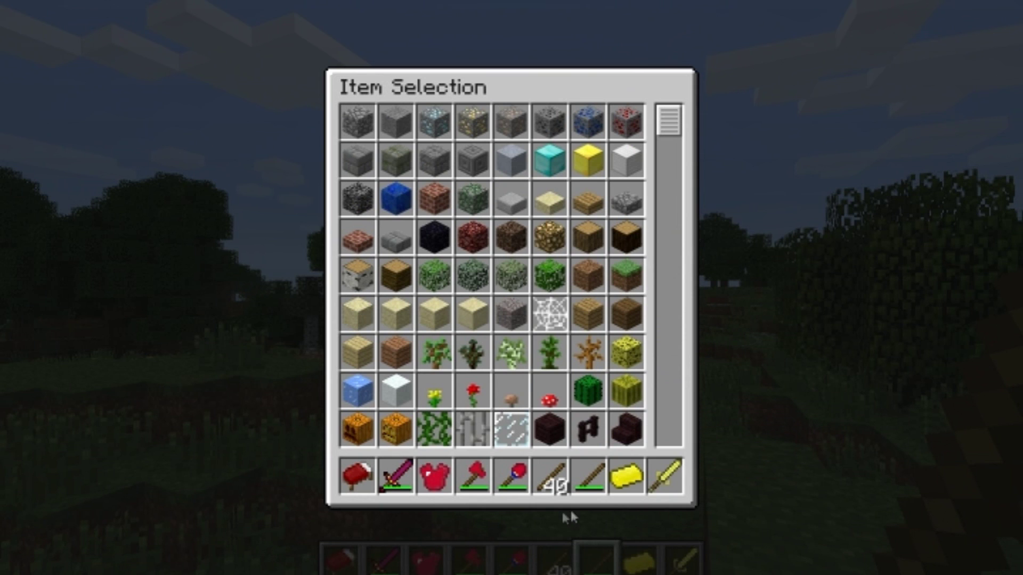
{"action": "left_click", "coordinate": [429, 478]}
{"action": "left_click", "coordinate": [429, 435]}
{"action": "left_click", "coordinate": [402, 466]}
{"action": "left_click", "coordinate": [401, 435]}
{"action": "left_click", "coordinate": [362, 471]}
{"action": "left_click", "coordinate": [364, 435]}
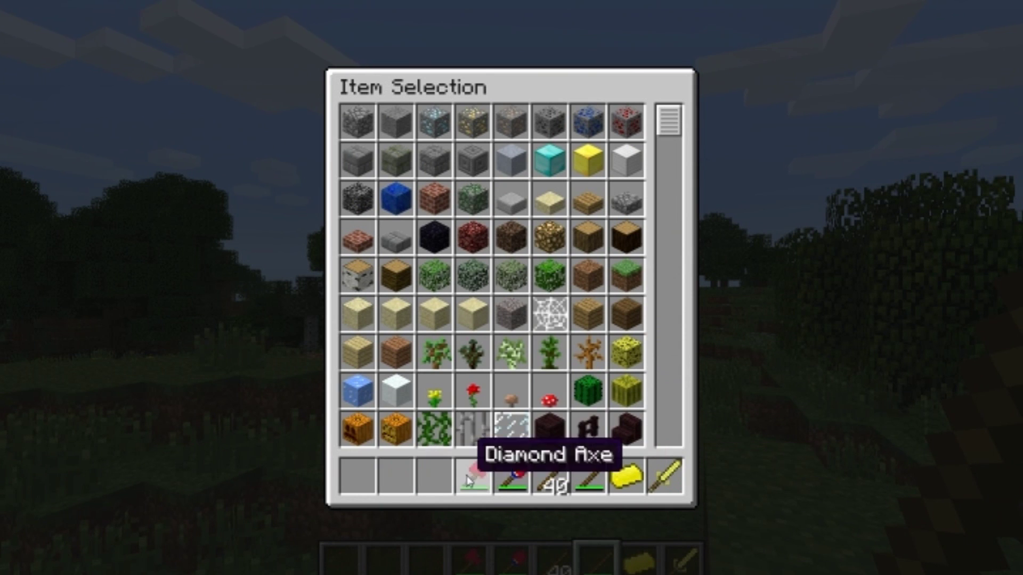
- Clear the Diamond Axe and the rest of the old tools and items from the remaining hotbar slots
{"action": "left_click", "coordinate": [468, 478]}
{"action": "left_click", "coordinate": [472, 432]}
{"action": "left_click", "coordinate": [504, 475]}
{"action": "left_click", "coordinate": [505, 431]}
{"action": "left_click", "coordinate": [542, 476]}
{"action": "left_click", "coordinate": [539, 433]}
{"action": "left_click", "coordinate": [580, 475]}
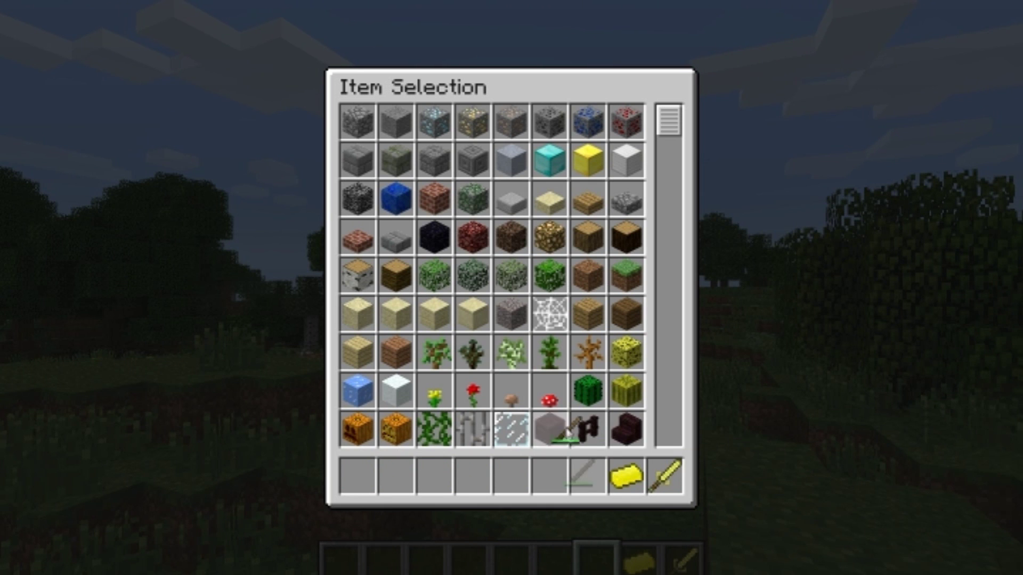
{"action": "left_click", "coordinate": [568, 434]}
{"action": "left_click", "coordinate": [626, 475]}
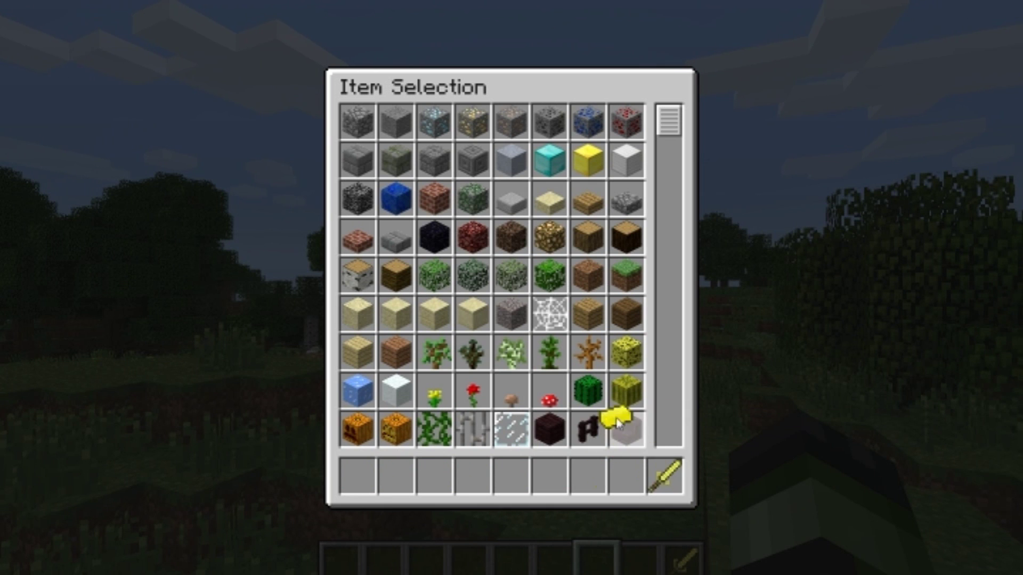
{"action": "left_click", "coordinate": [600, 435]}
- Put the redrawn red and green sword in the first hotbar slot from the creative item selection and hold it
{"action": "left_click_drag", "start_coordinate": [669, 141], "coordinate": [679, 239]}
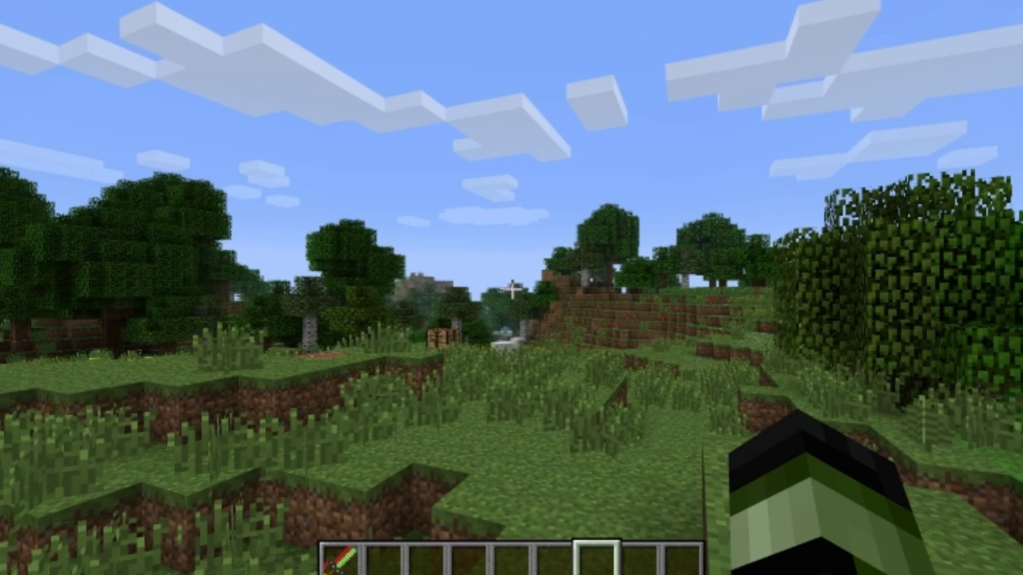
{"action": "key", "text": "1"}
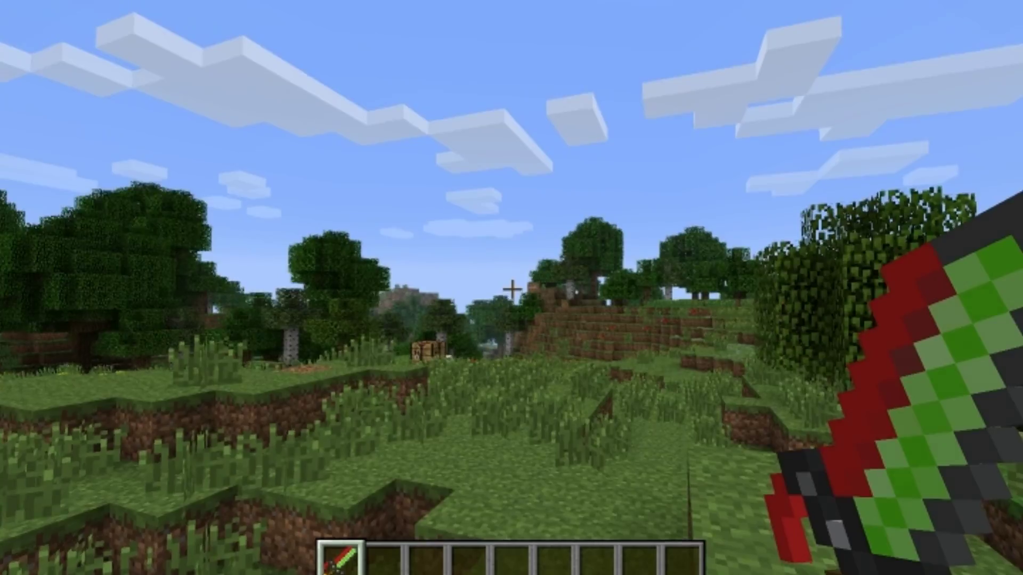
- Carry the sword over the jungle leaves and back to the placed bed to examine how it looks in hand
{"action": "key", "text": "w"}
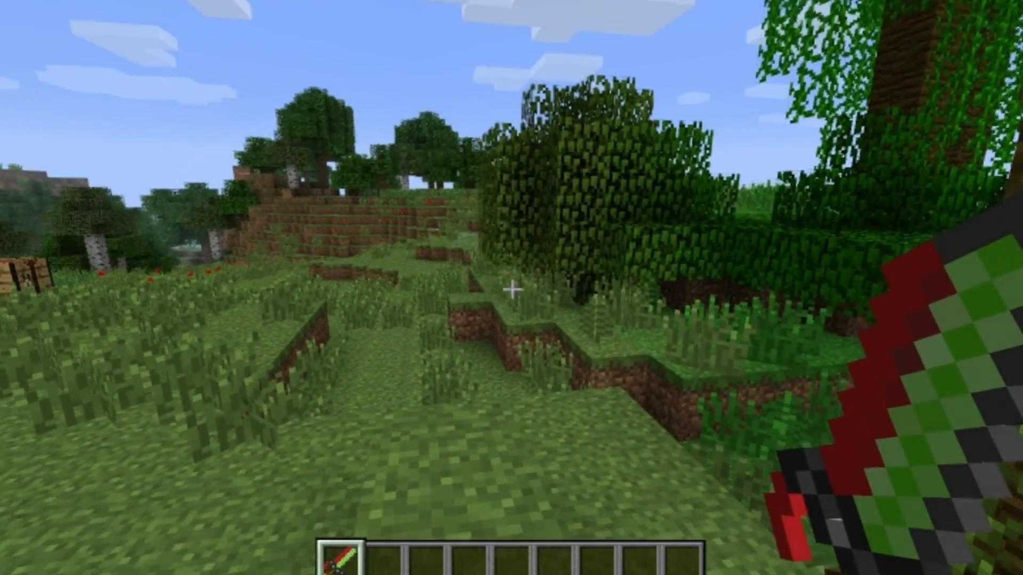
{"action": "key", "text": "w"}
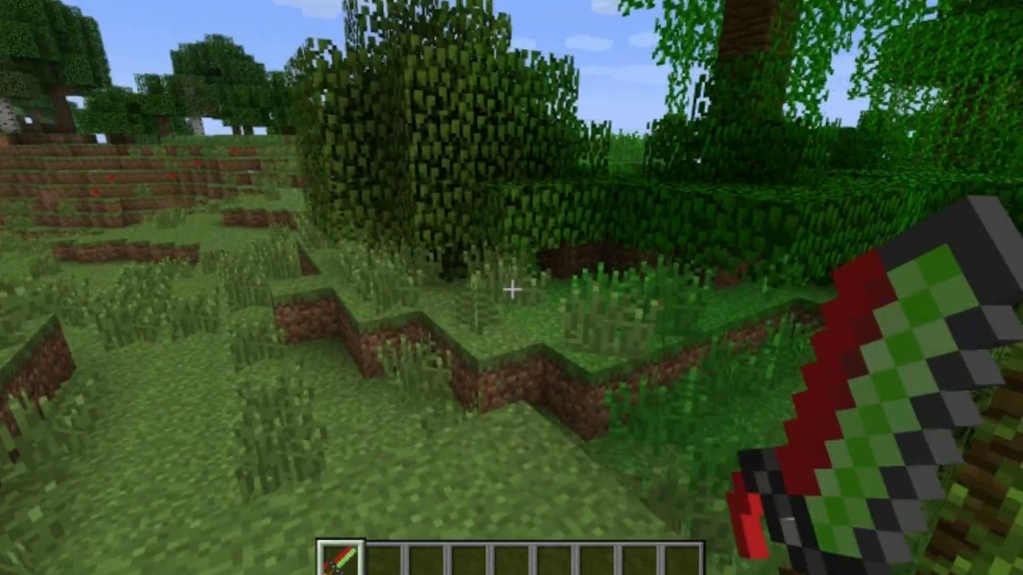
{"action": "key", "text": "w"}
{"action": "key", "text": "space"}
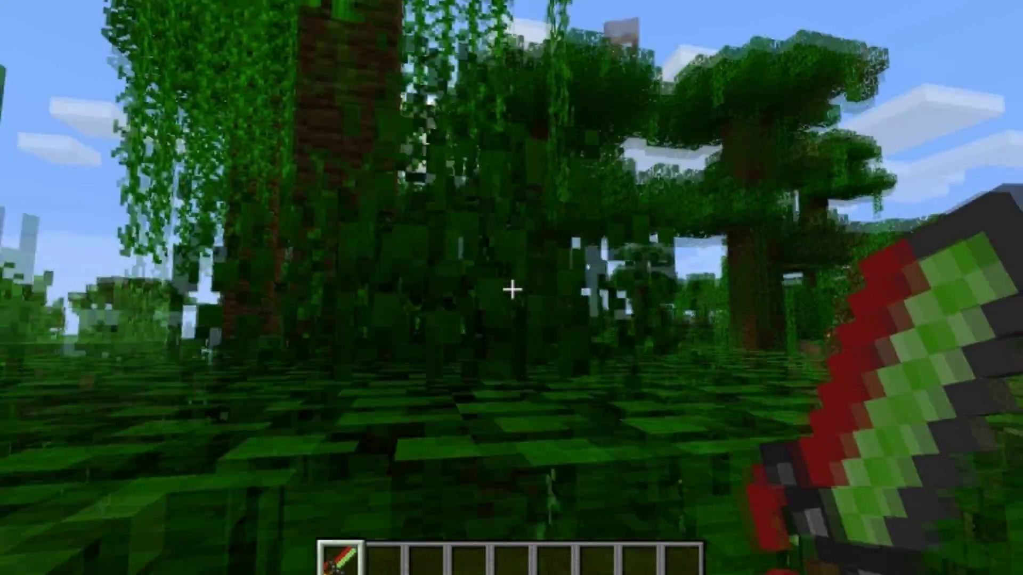
{"action": "left_click", "coordinate": [512, 290]}
{"action": "key", "text": "w"}
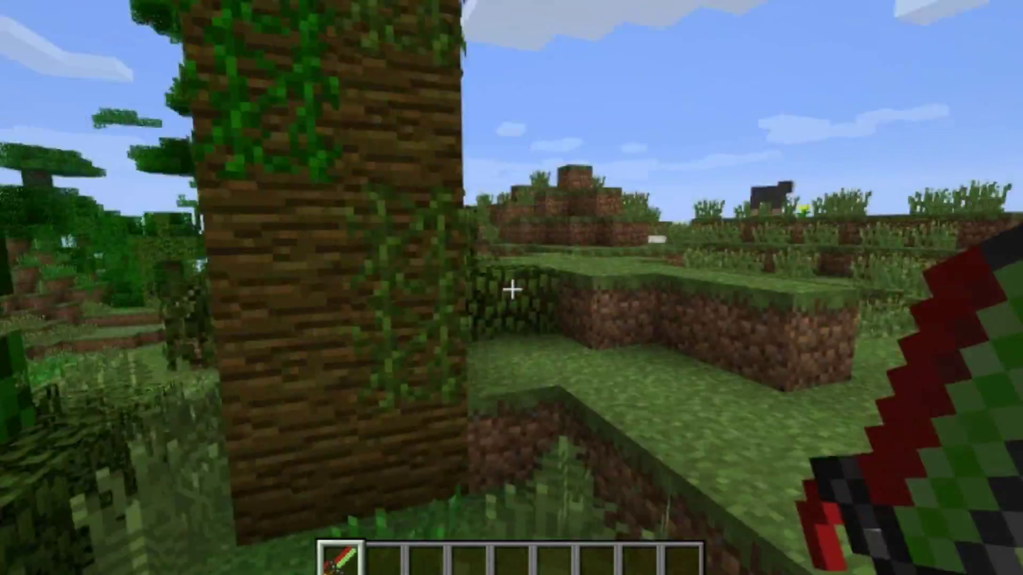
{"action": "key", "text": "space"}
{"action": "key", "text": "w"}
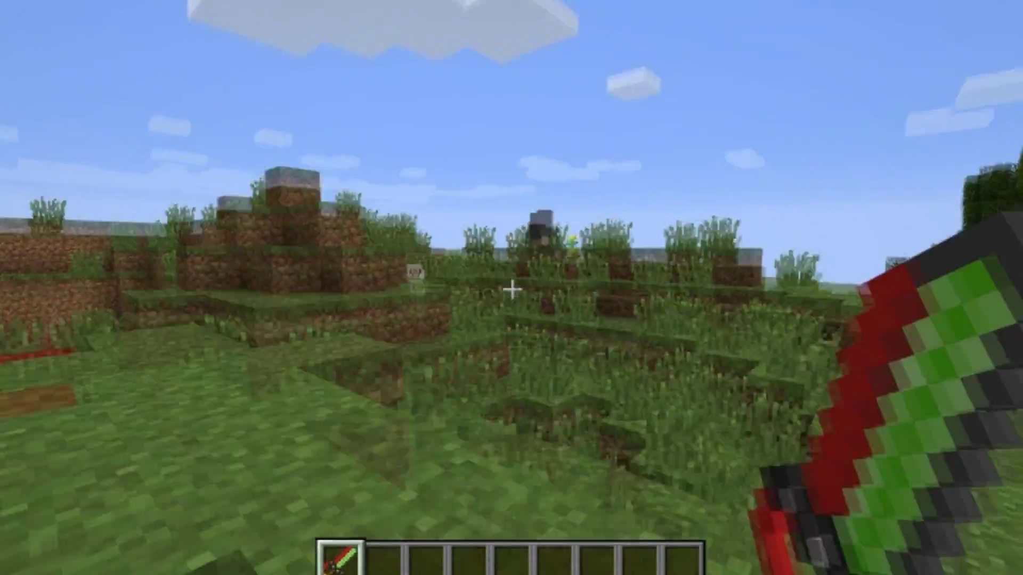
{"action": "key", "text": "e"}
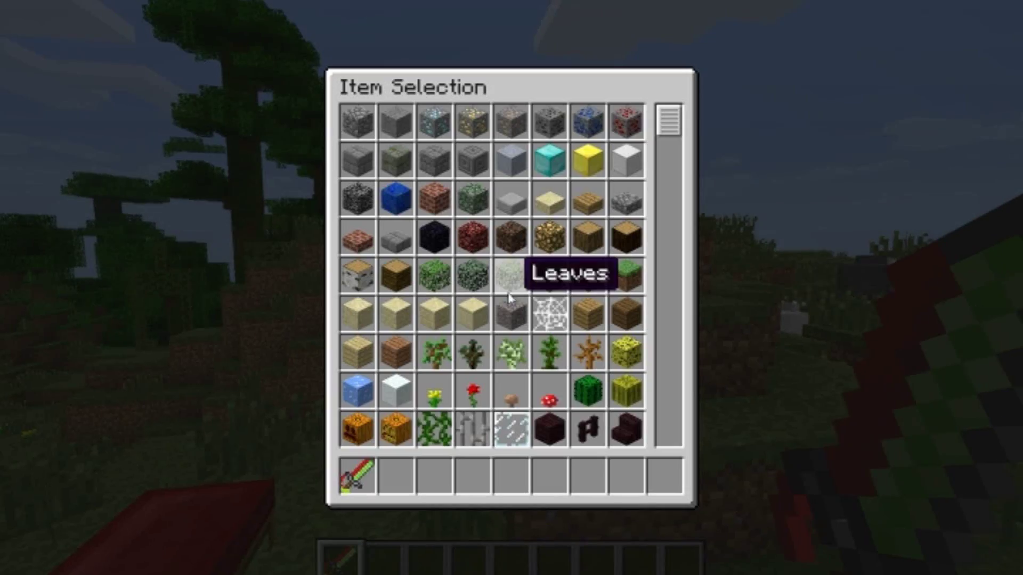
{"action": "key", "text": "e"}
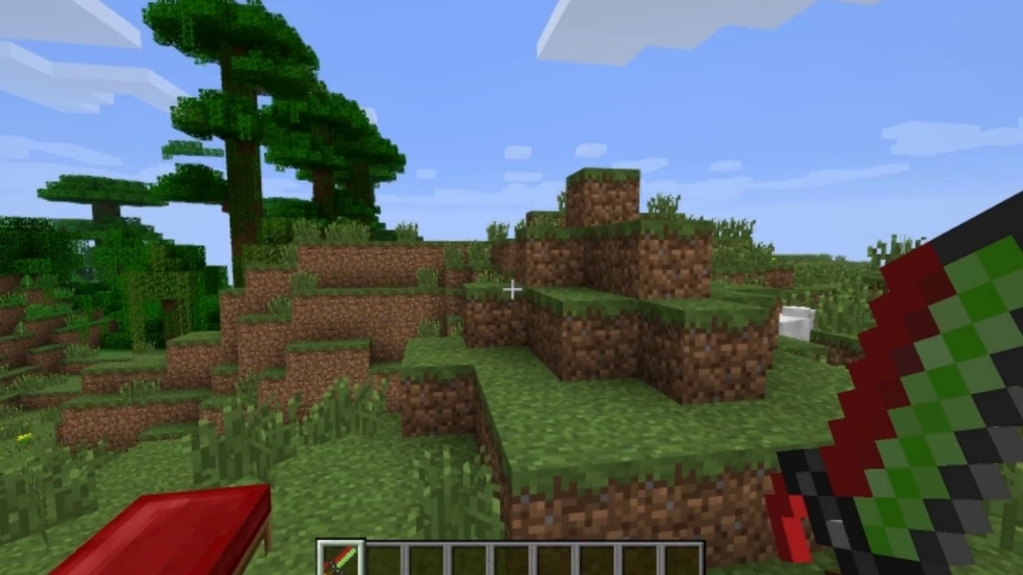
- Climb the stepped dirt hill beside the bed with the sword and walk onto the grassy slope
{"action": "key", "text": "w"}
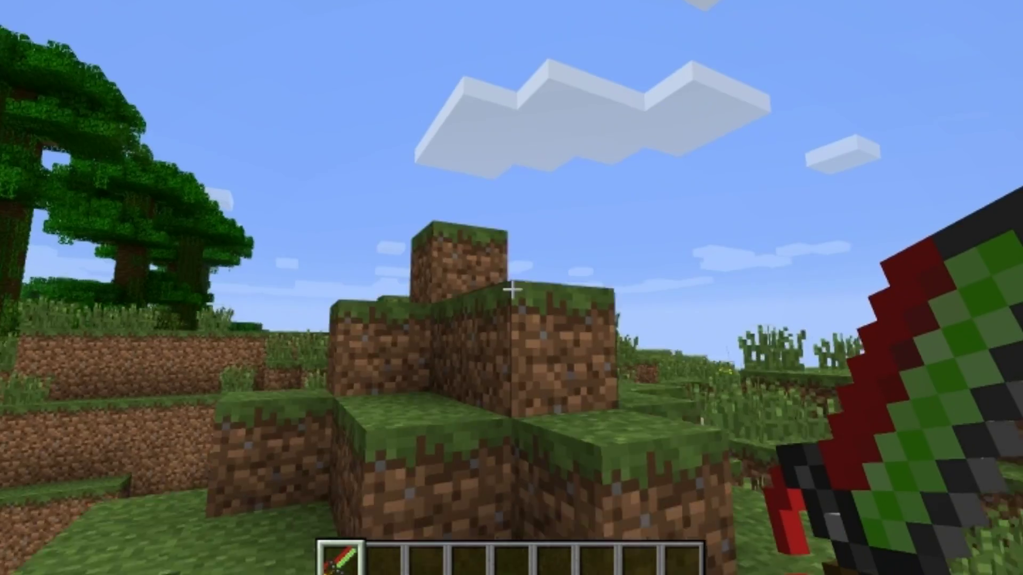
{"action": "key", "text": "w"}
{"action": "key", "text": "space"}
{"action": "key", "text": "space"}
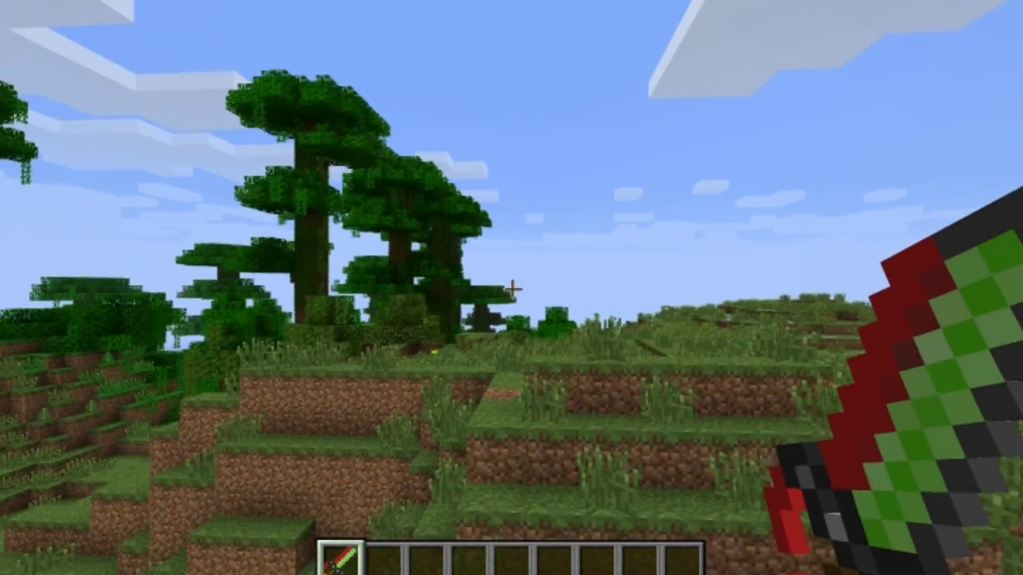
{"action": "key", "text": "w"}
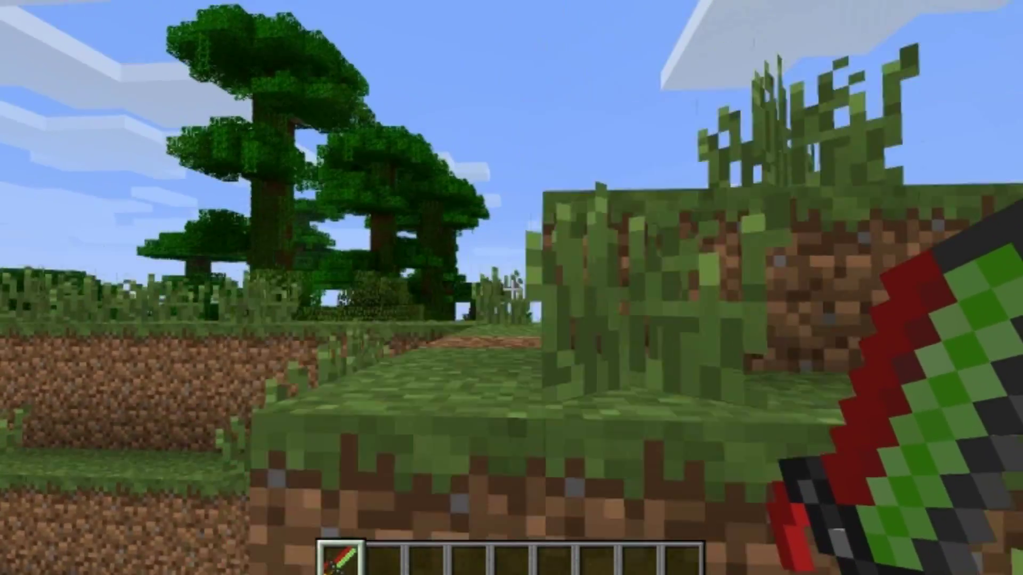
{"action": "key", "text": "w"}
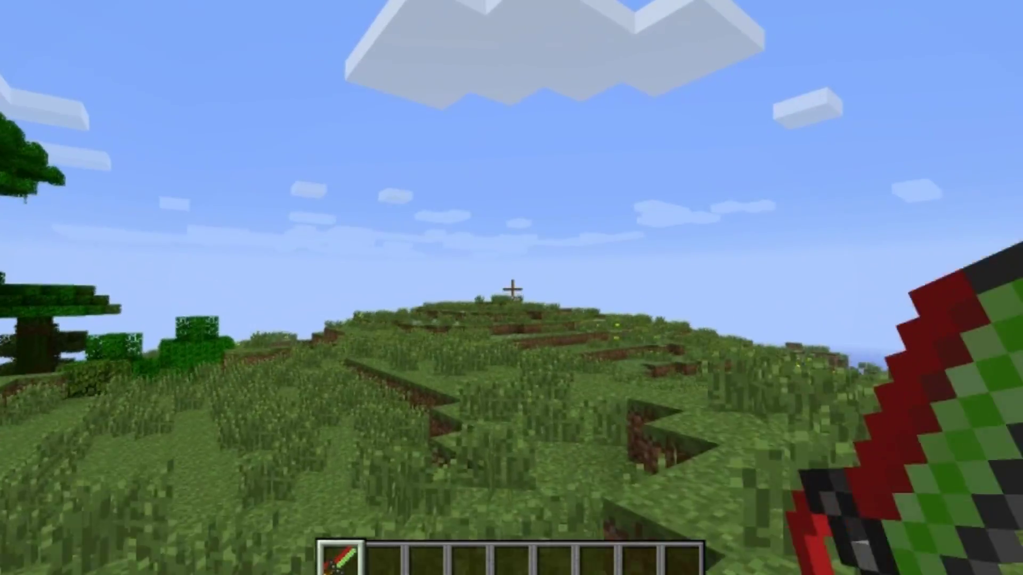
{"action": "key", "text": "w"}
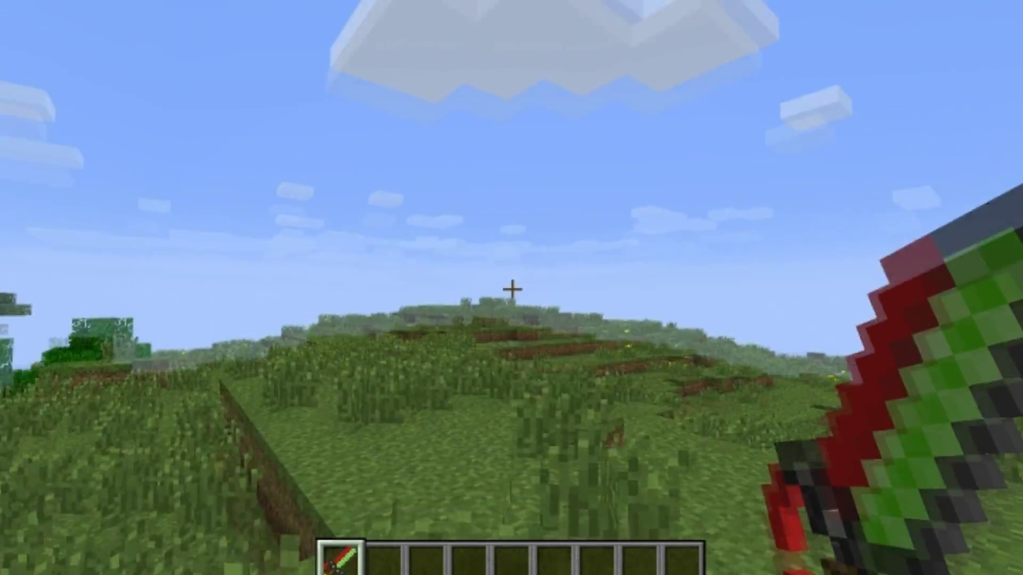
{"action": "key", "text": "w"}
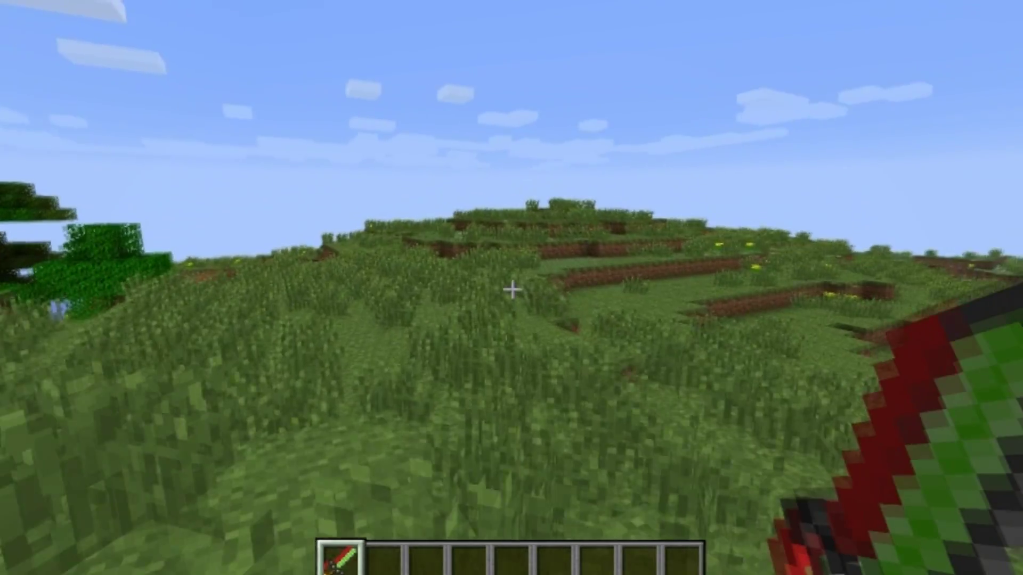
- Swing the sword repeatedly at the tall grass on the slope to show it in action
{"action": "left_click", "coordinate": [512, 289]}
{"action": "key", "text": "w"}
{"action": "left_click", "coordinate": [512, 289]}
{"action": "left_click", "coordinate": [512, 290]}
{"action": "left_click", "coordinate": [512, 289]}
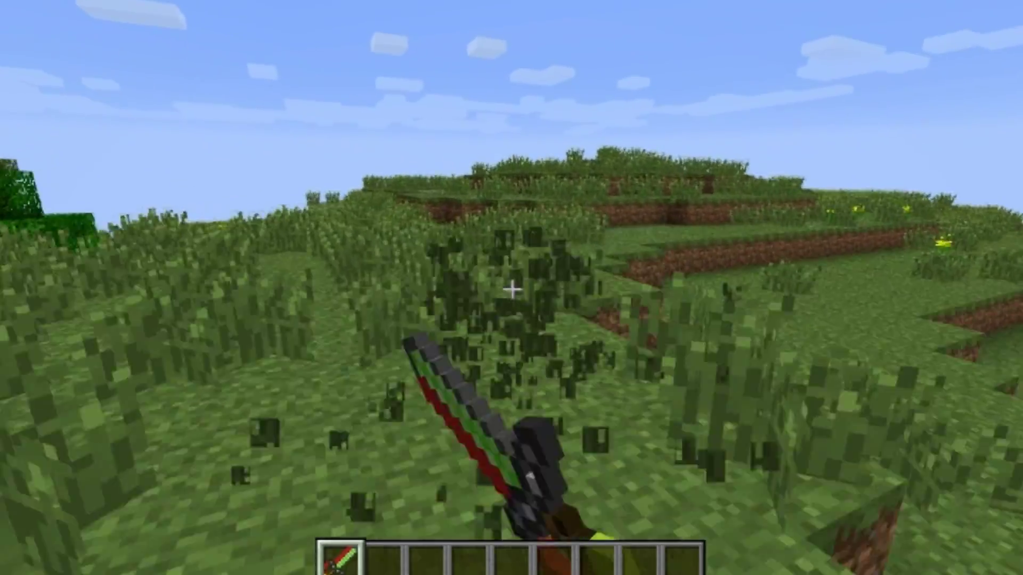
{"action": "left_click", "coordinate": [512, 289]}
{"action": "key", "text": "w"}
{"action": "left_click", "coordinate": [512, 289]}
{"action": "left_click", "coordinate": [512, 289]}
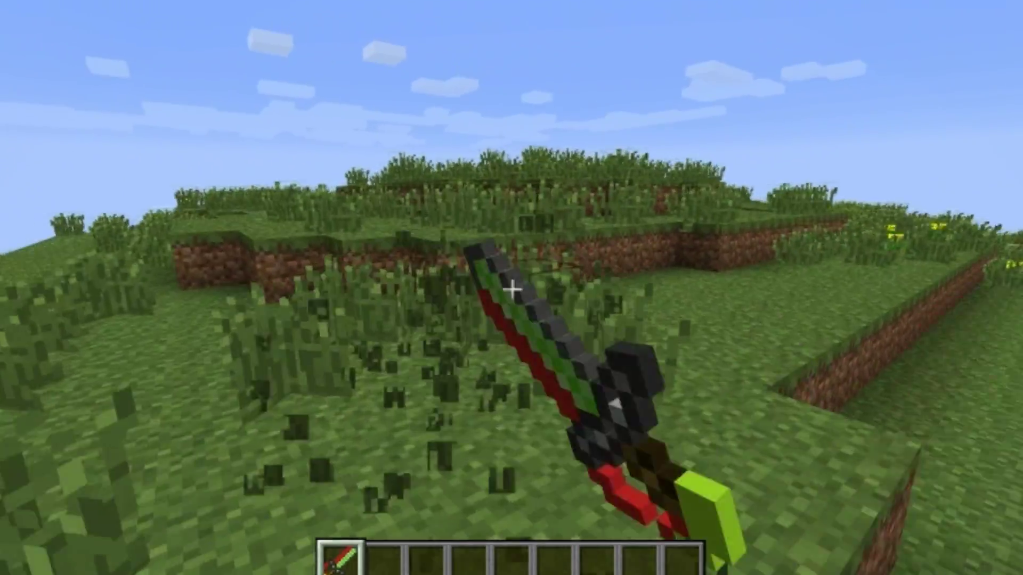
- Walk through the tall grass and around the stone-floored pit with the sword in hand
{"action": "key", "text": "w"}
{"action": "key", "text": "space"}
{"action": "key", "text": "space"}
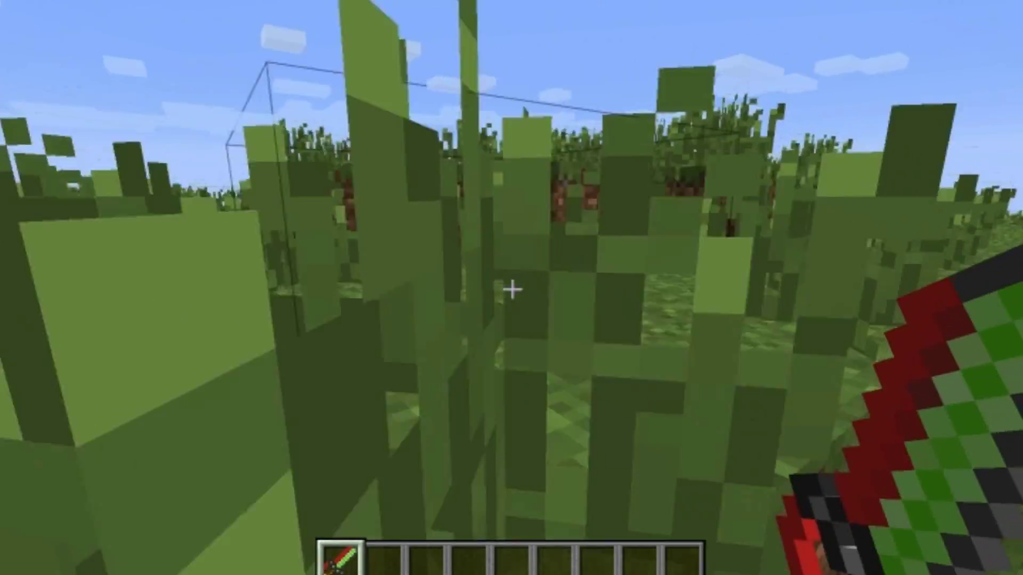
{"action": "key", "text": "w"}
{"action": "key", "text": "space"}
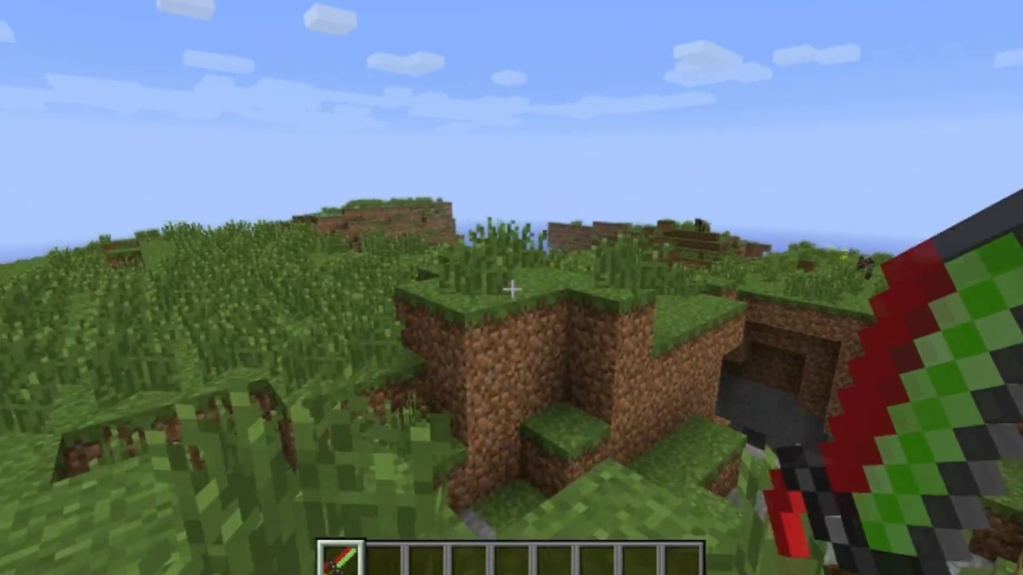
{"action": "key", "text": "w"}
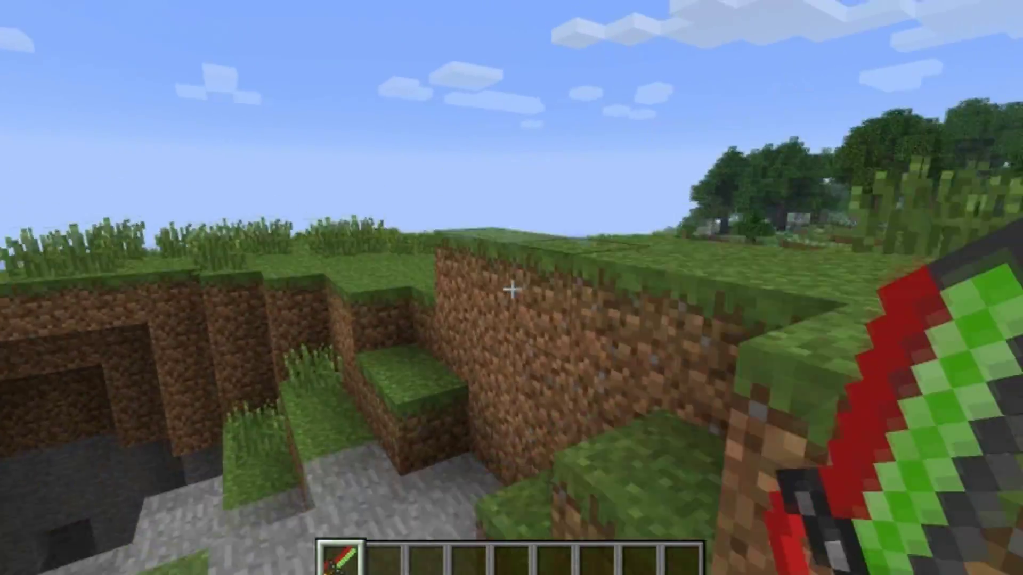
{"action": "key", "text": "w"}
{"action": "key", "text": "space"}
{"action": "key", "text": "space"}
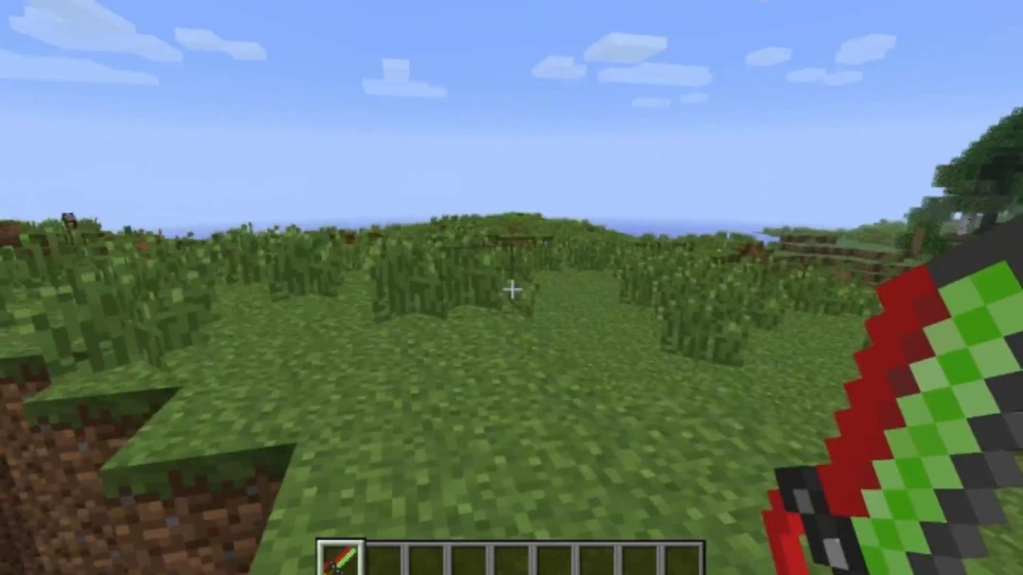
- Cut down tall grass on the hillside and walk past the yellow flowers up onto the ledge near the jungle trees
{"action": "key", "text": "w"}
{"action": "key", "text": "w"}
{"action": "left_click", "coordinate": [511, 289]}
{"action": "left_click", "coordinate": [512, 289]}
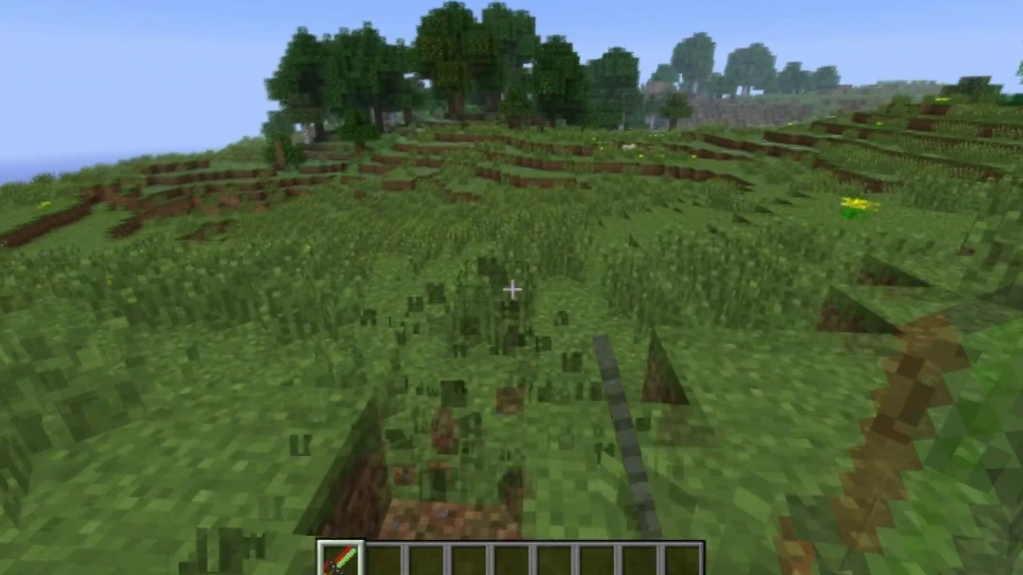
{"action": "key", "text": "w"}
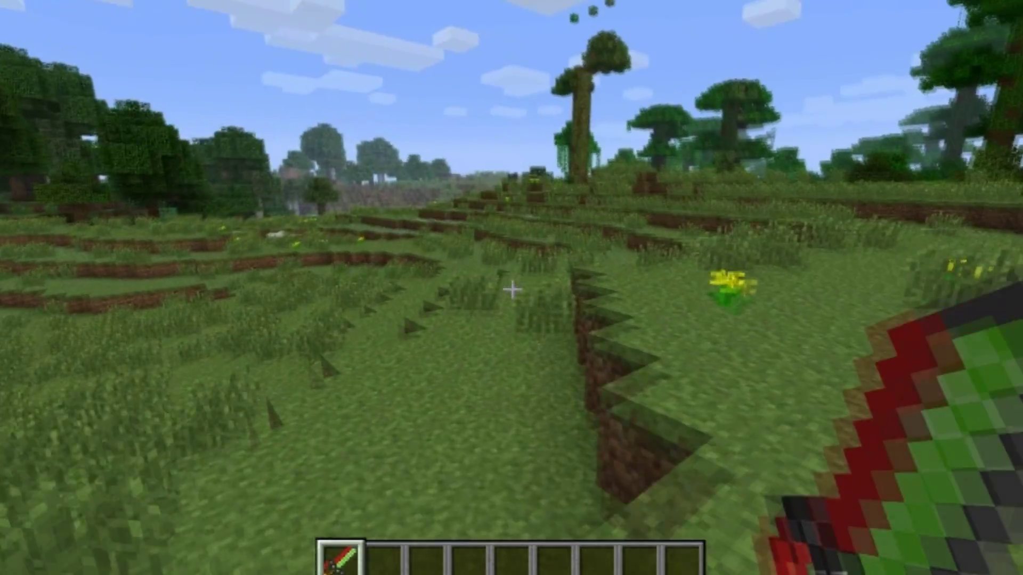
{"action": "key", "text": "w"}
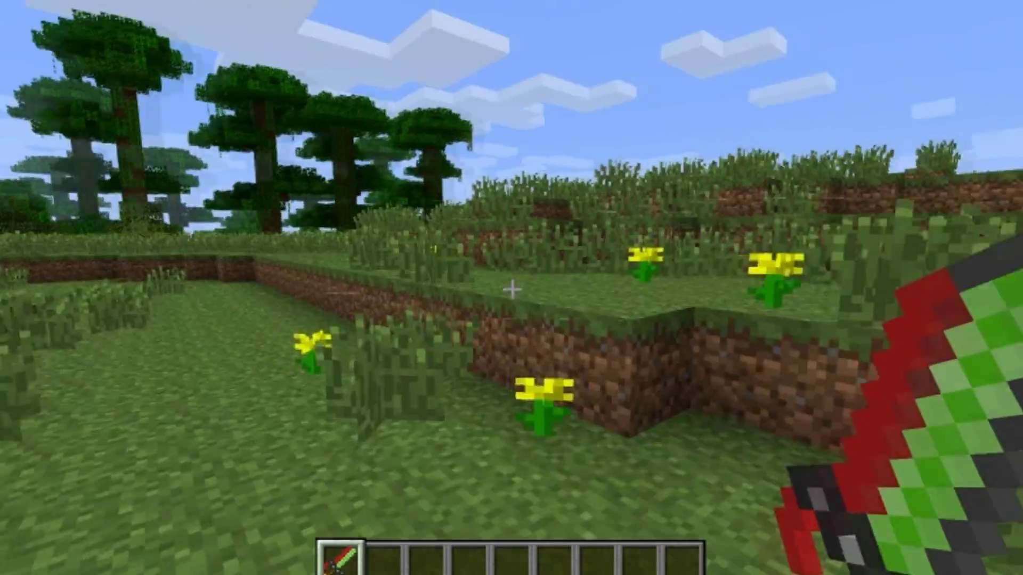
{"action": "key", "text": "w"}
{"action": "key", "text": "space"}
{"action": "key", "text": "w"}
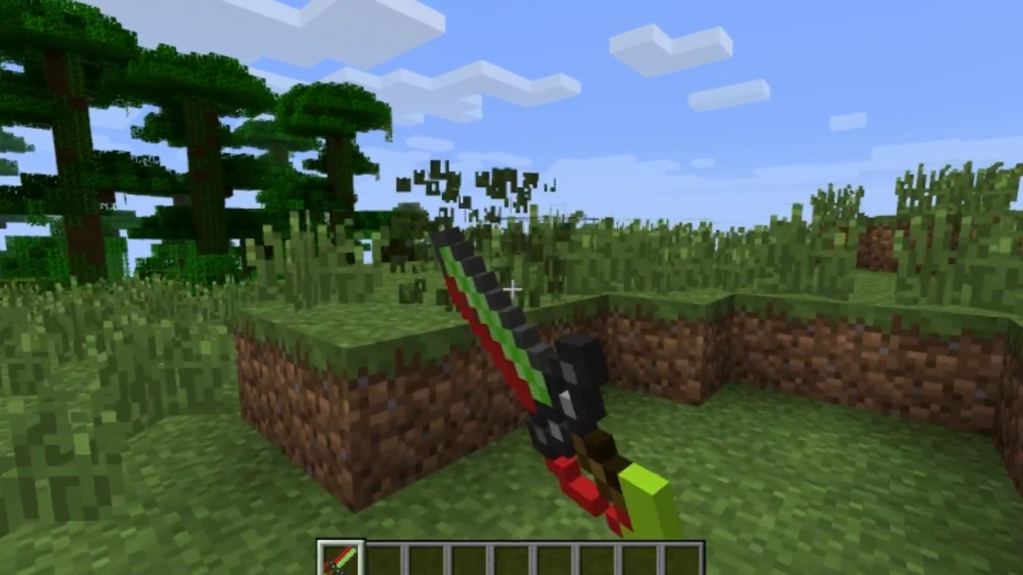
- Slash tall grass along the hilltop and head down to the open cave near the cows
{"action": "key", "text": "w"}
{"action": "key", "text": "space"}
{"action": "left_click", "coordinate": [512, 289]}
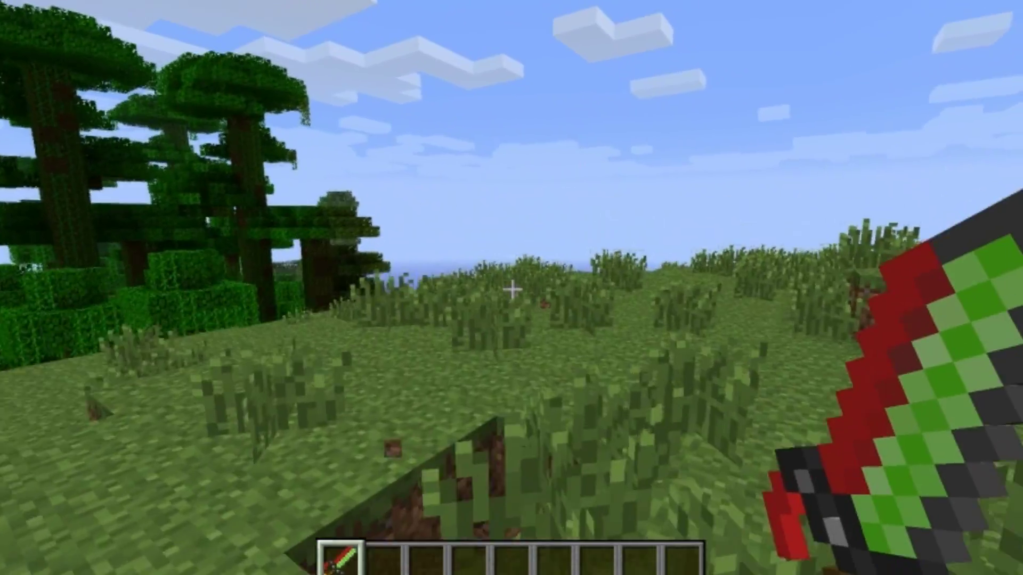
{"action": "key", "text": "w"}
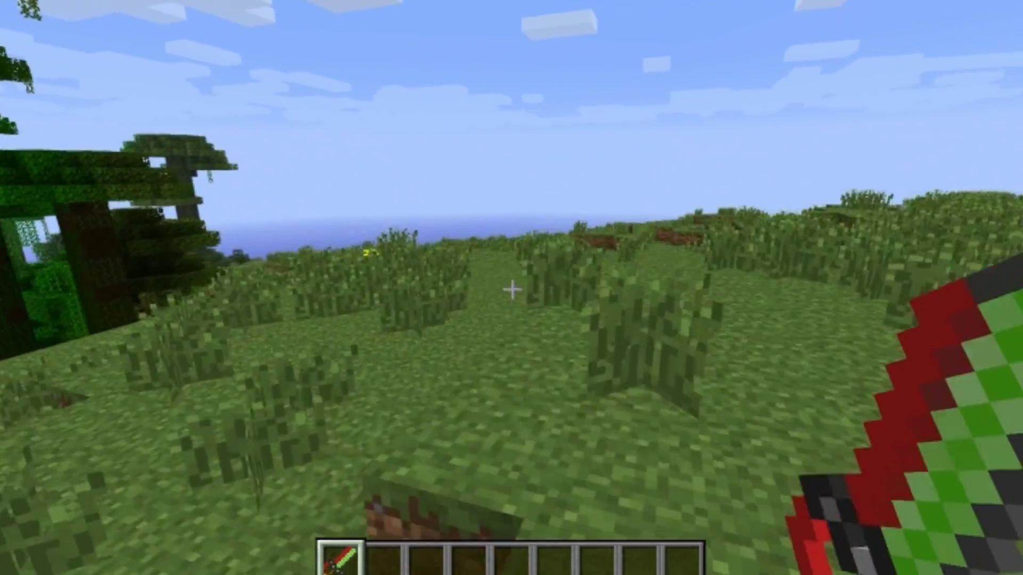
{"action": "key", "text": "w"}
{"action": "left_click", "coordinate": [511, 289]}
{"action": "key", "text": "w"}
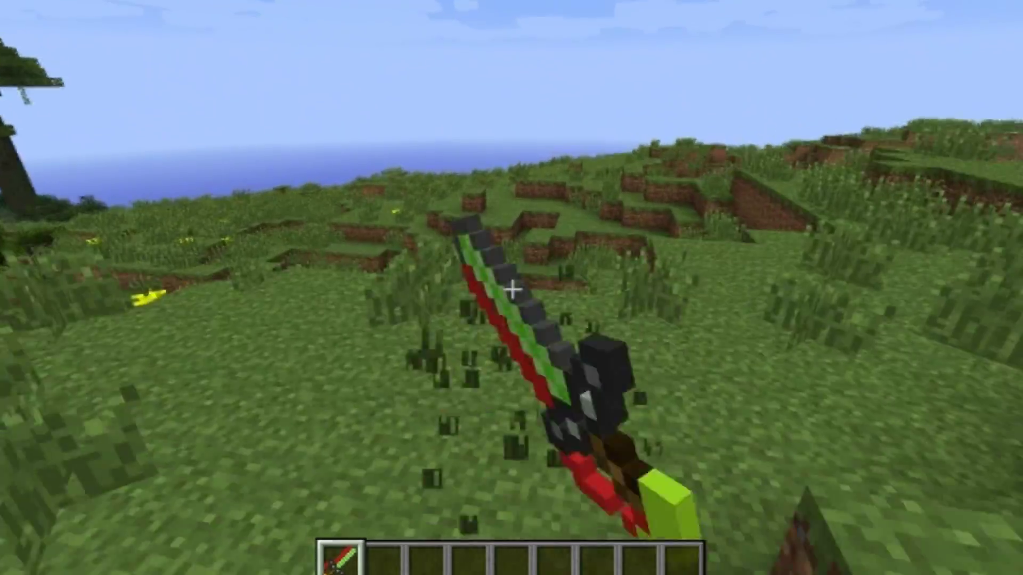
{"action": "left_click", "coordinate": [511, 289]}
{"action": "key", "text": "w"}
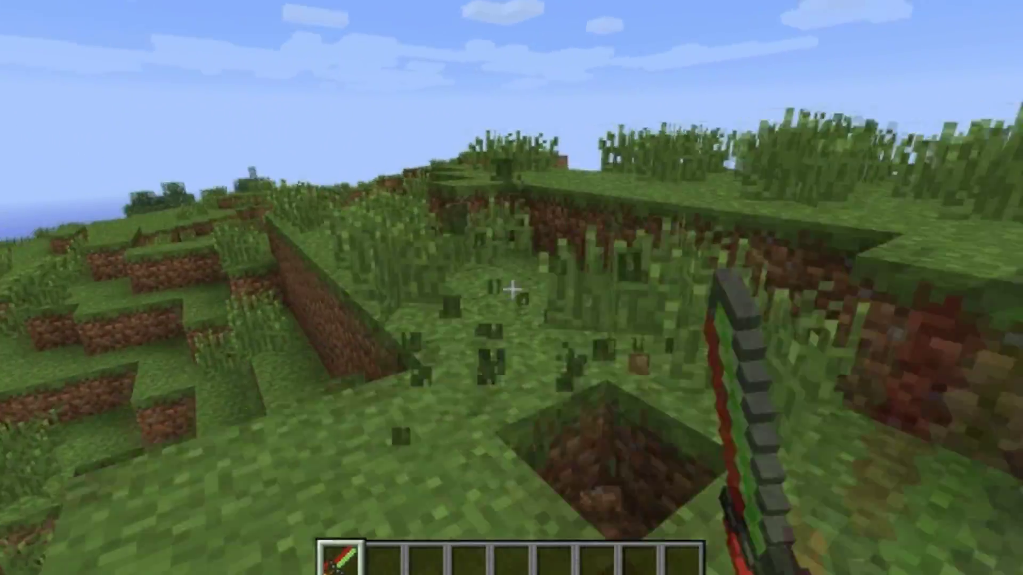
{"action": "key", "text": "space"}
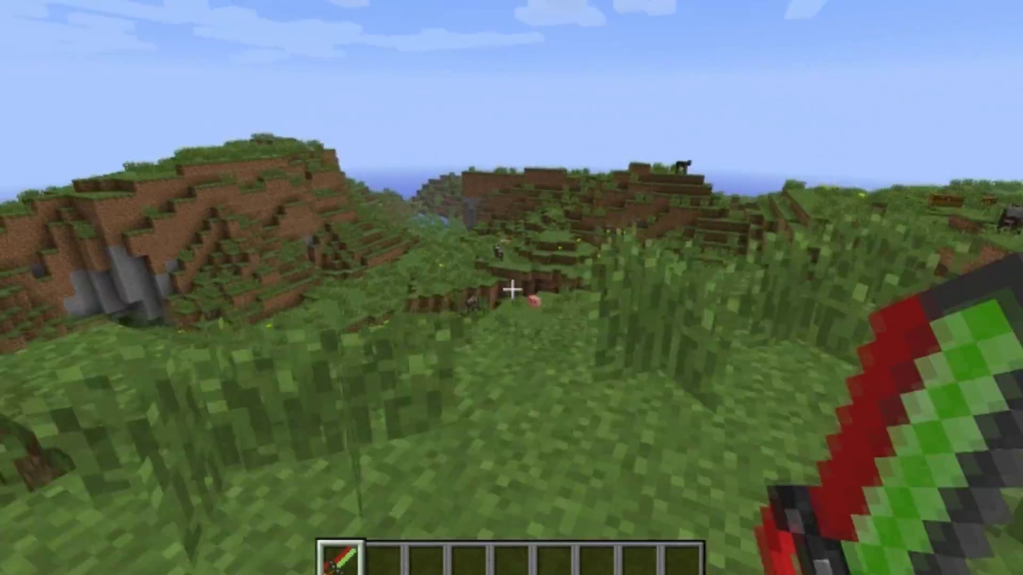
{"action": "key", "text": "w"}
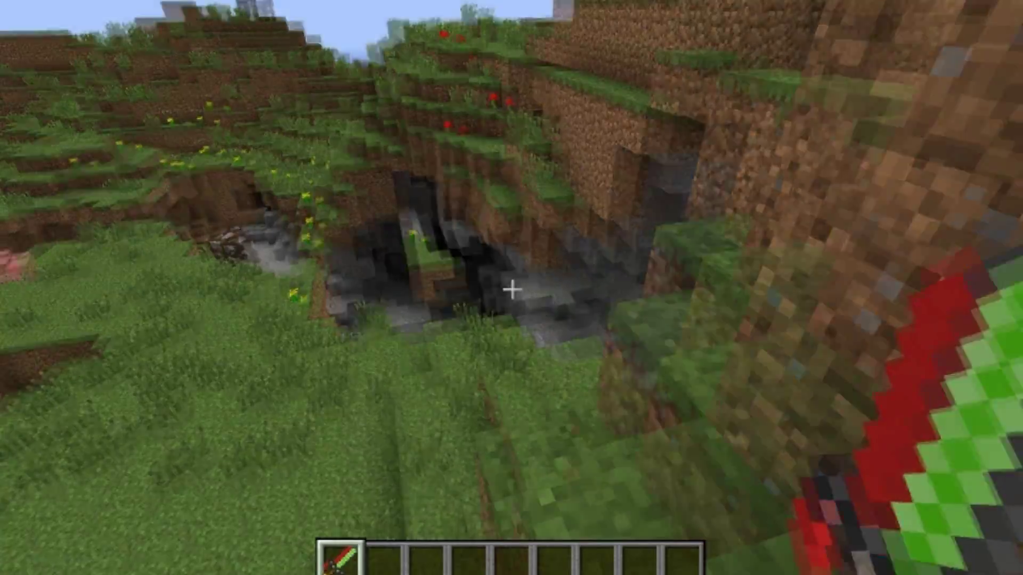
{"action": "key", "text": "w"}
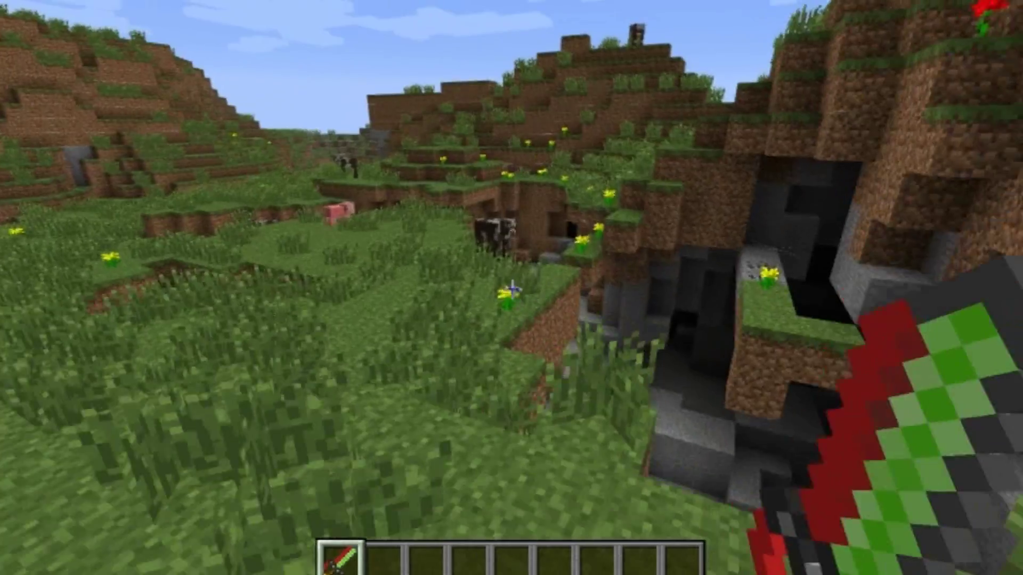